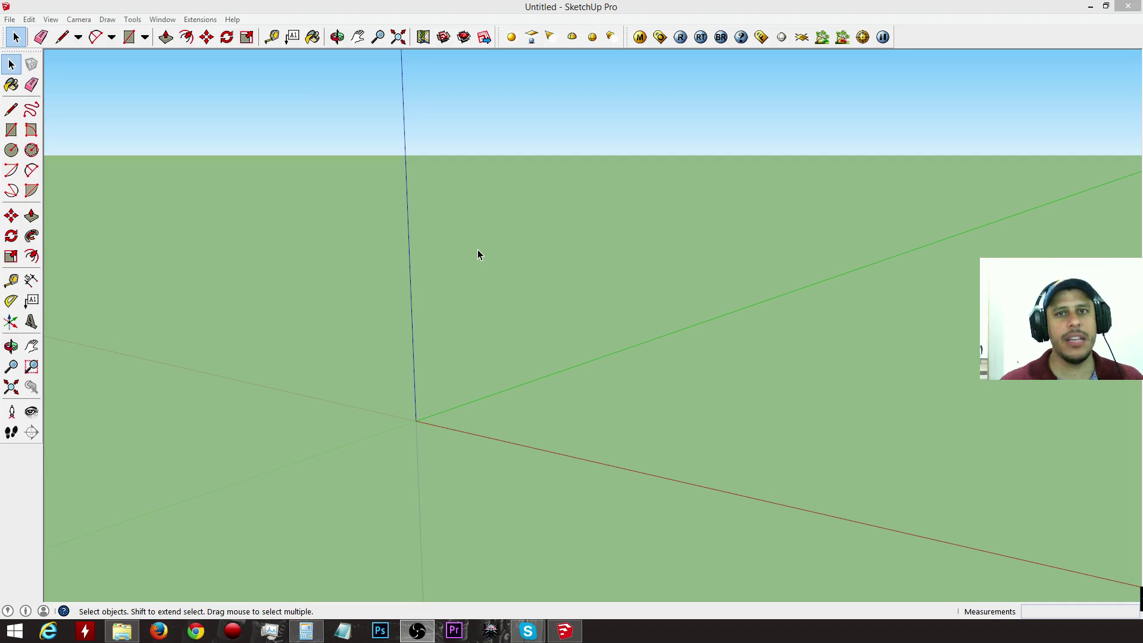
# - Draw a closed irregular outline of twelve straight edges beside the origin with the Line tool
pyautogui.moveTo(452, 262); pyautogui.dragTo(453, 304, button='middle')
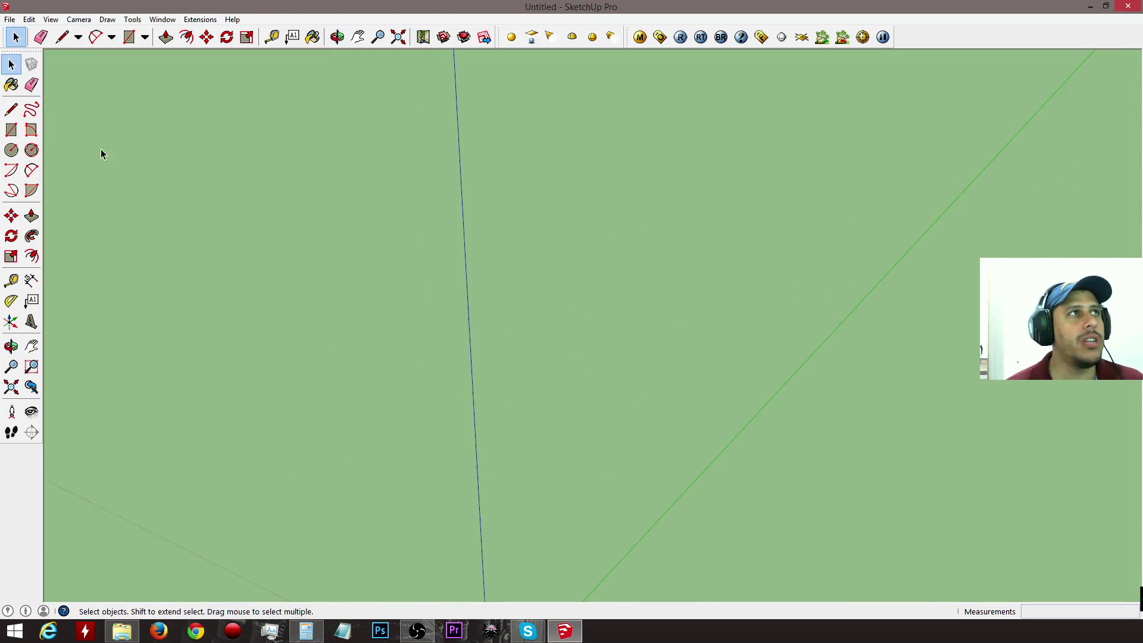
pyautogui.click(11, 109)
pyautogui.scroll(-2, 325, 190)
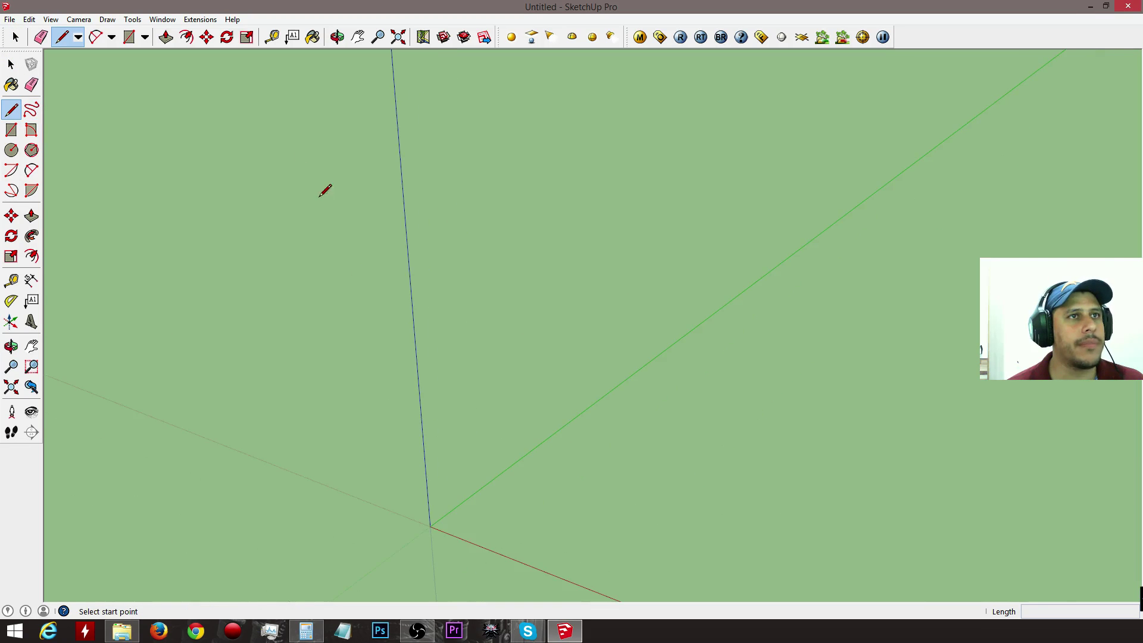
pyautogui.click(476, 530)
pyautogui.click(573, 453)
pyautogui.click(546, 397)
pyautogui.click(710, 398)
pyautogui.click(899, 445)
pyautogui.click(770, 495)
pyautogui.click(732, 449)
pyautogui.click(703, 533)
pyautogui.click(612, 503)
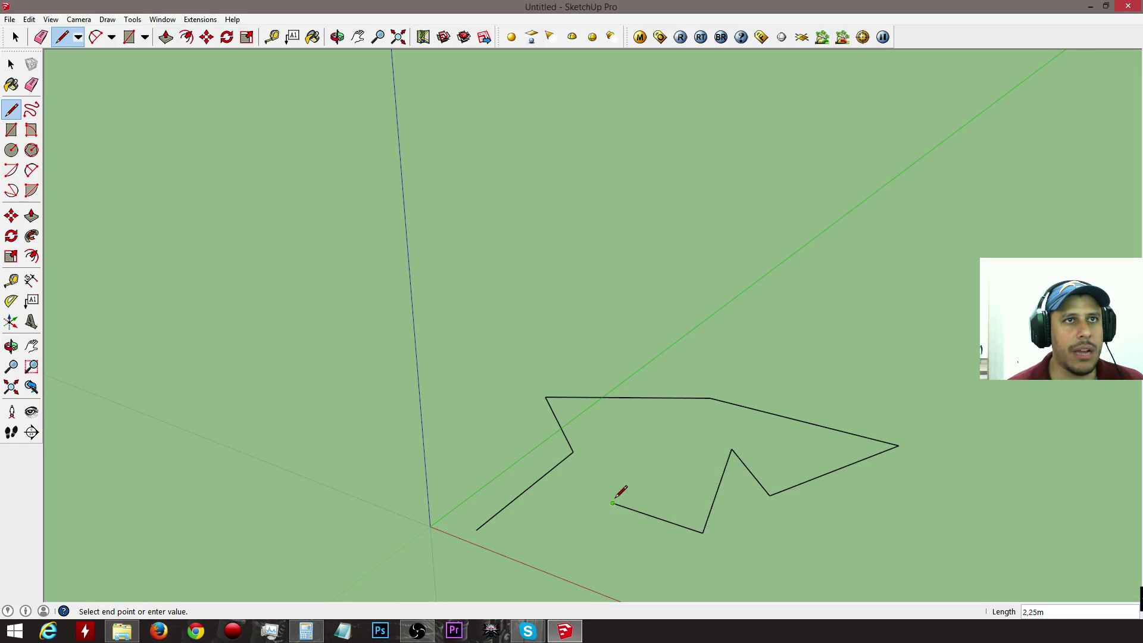
pyautogui.click(661, 489)
pyautogui.click(544, 509)
pyautogui.click(568, 563)
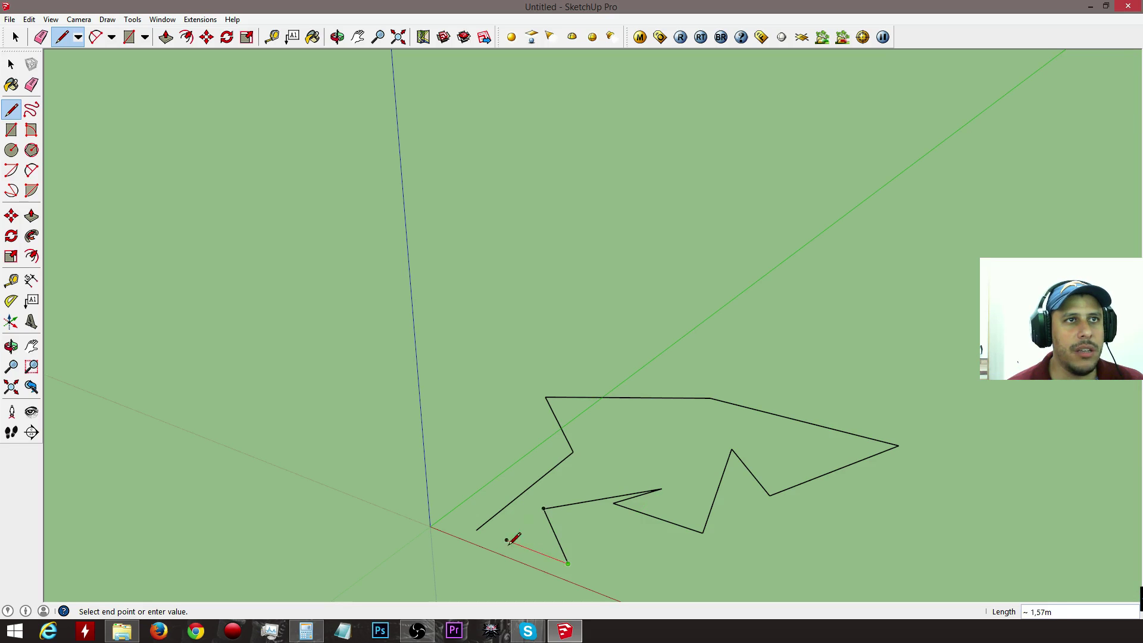
pyautogui.click(476, 530)
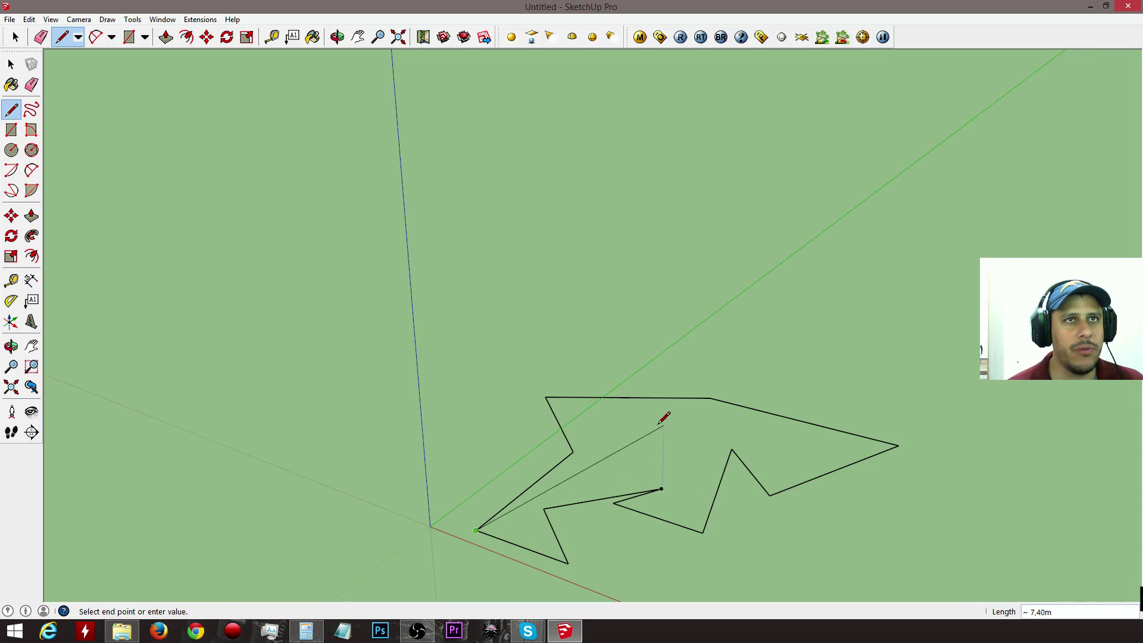
pyautogui.press('space')
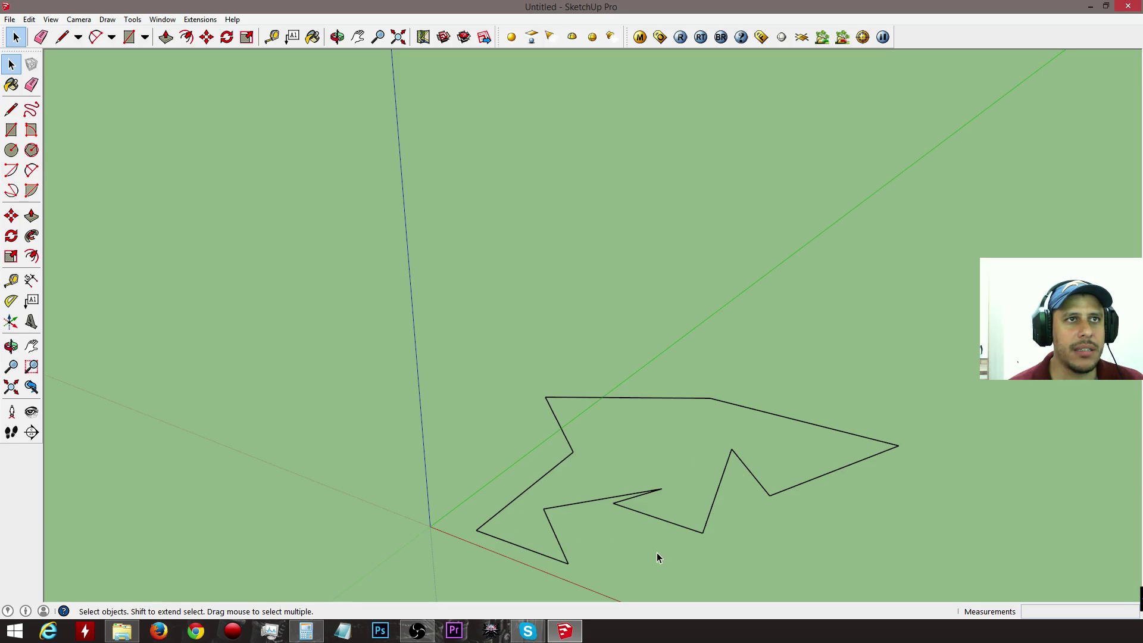
# - Select the whole irregular outline and examine from a low viewpoint whether its edges lie in one plane
pyautogui.click(652, 519)
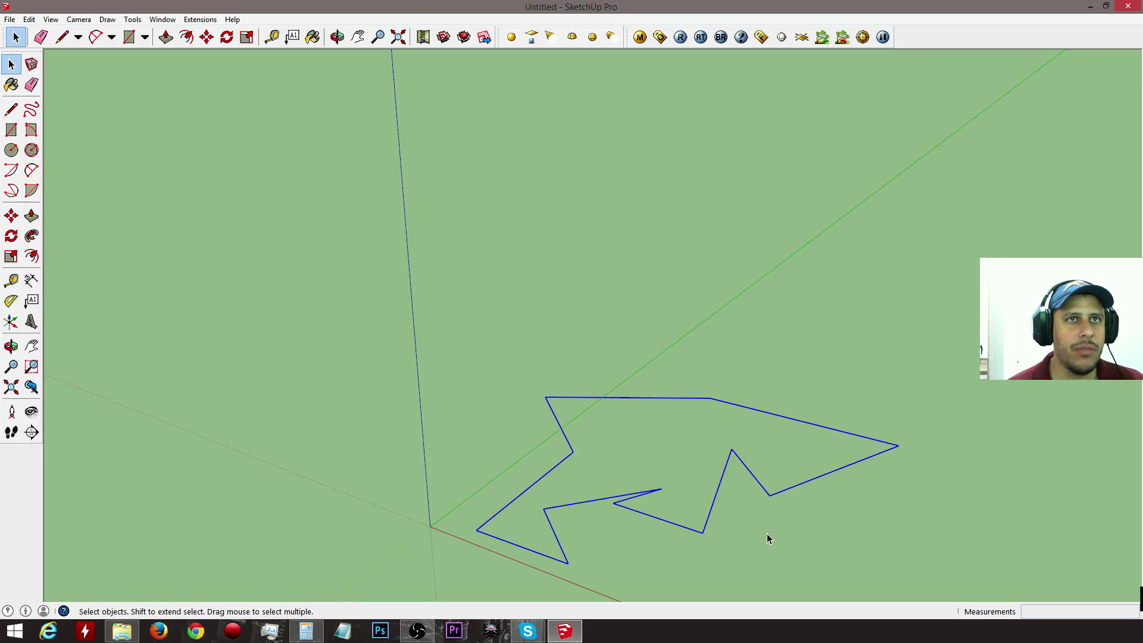
pyautogui.moveTo(767, 534); pyautogui.dragTo(680, 337, button='middle')
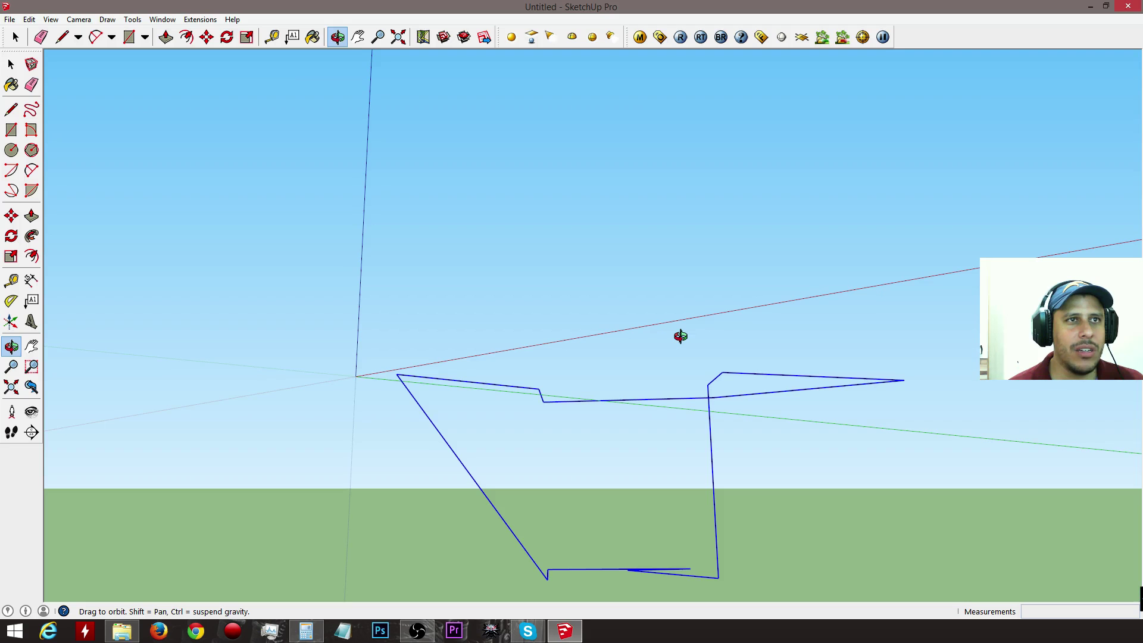
pyautogui.moveTo(681, 337); pyautogui.dragTo(706, 574, button='middle')
# - Erase the entire irregular outline
pyautogui.scroll(-3, 670, 431)
pyautogui.scroll(-3, 671, 431)
pyautogui.moveTo(670, 432)
pyautogui.mouseDown(button='middle')
pyautogui.moveTo(828, 455)
pyautogui.moveTo(699, 449)
pyautogui.mouseUp(button='middle')
pyautogui.press('e')
pyautogui.moveTo(635, 442)
pyautogui.mouseDown()
pyautogui.moveTo(680, 435)
pyautogui.moveTo(699, 445)
pyautogui.moveTo(673, 436)
pyautogui.mouseUp()
# - Draw a closed rectangle with edges parallel to the red and green axes, about 5.91 m along red
pyautogui.scroll(2, 649, 432)
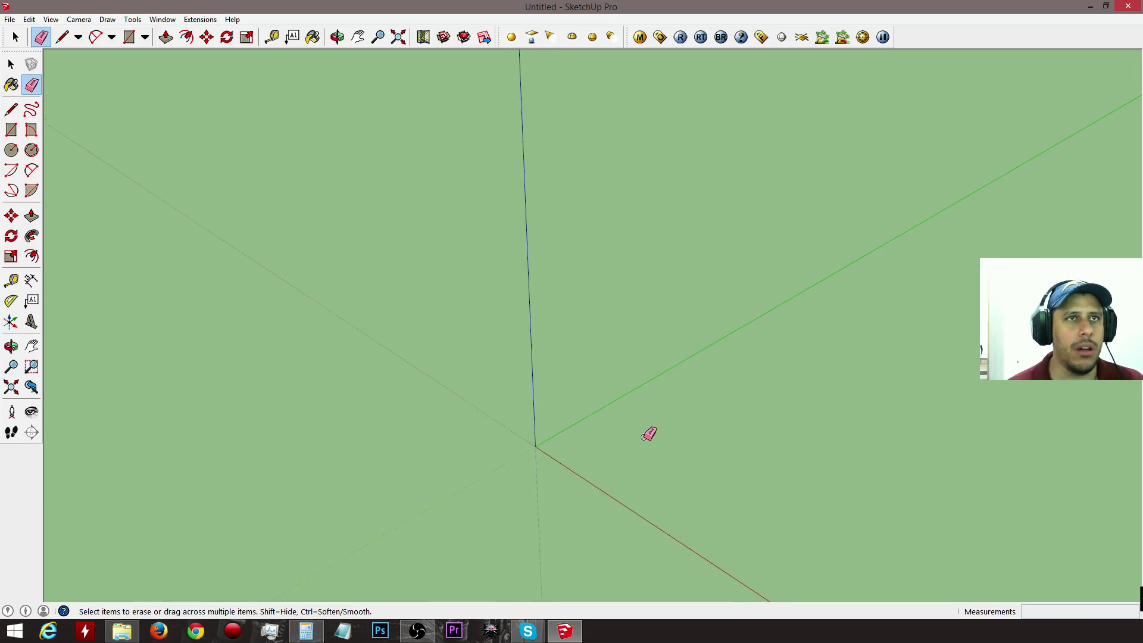
pyautogui.press('l')
pyautogui.click(601, 451)
pyautogui.click(678, 404)
pyautogui.click(767, 451)
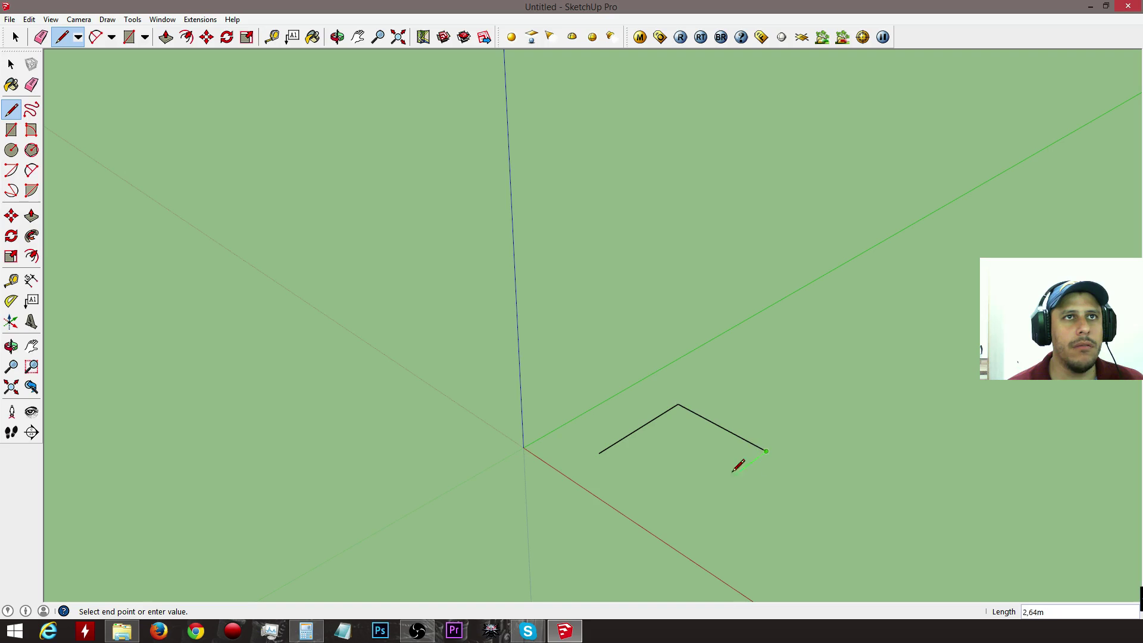
pyautogui.click(688, 508)
pyautogui.click(599, 454)
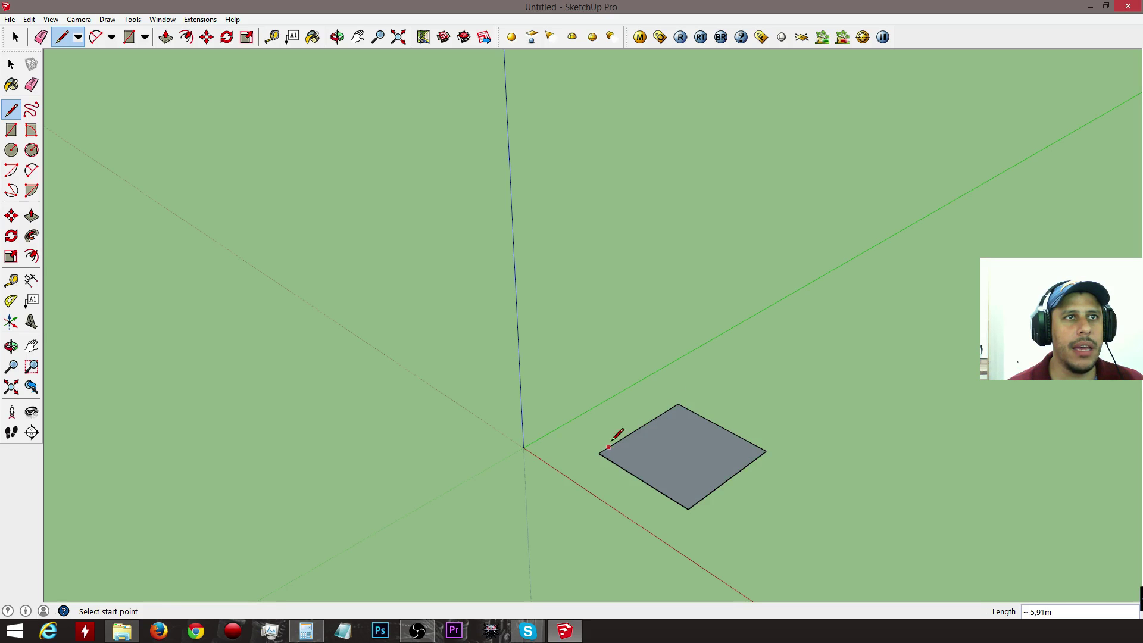
# - Draw a vertical face about 6.49 m high on the rectangle's far edge that runs along the red direction
pyautogui.click(679, 403)
pyautogui.click(684, 302)
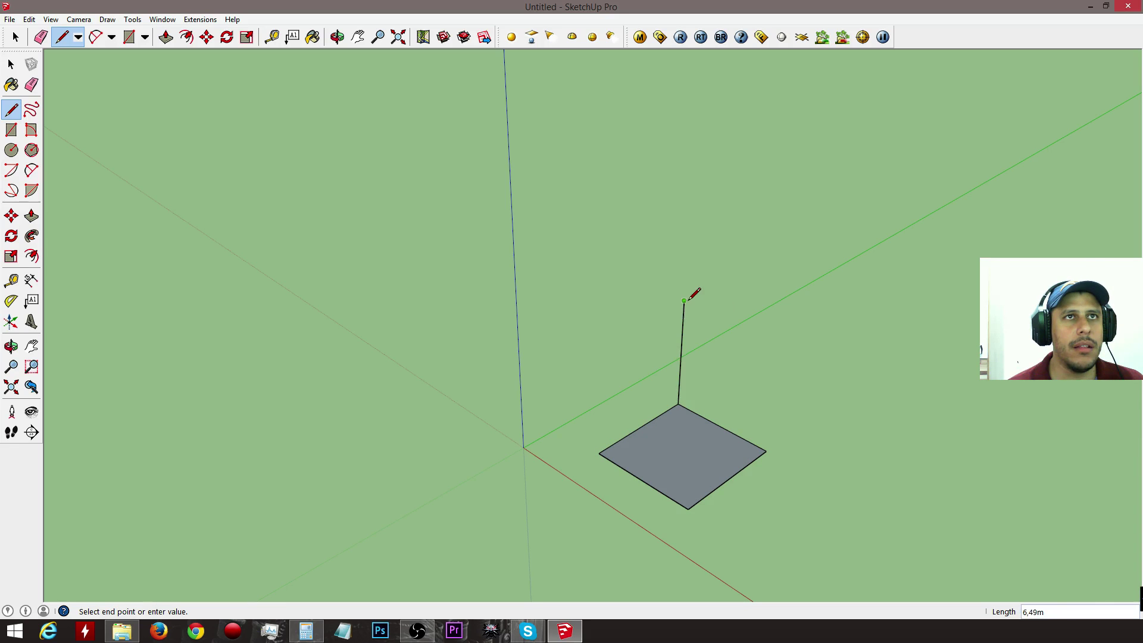
pyautogui.click(780, 343)
pyautogui.click(766, 451)
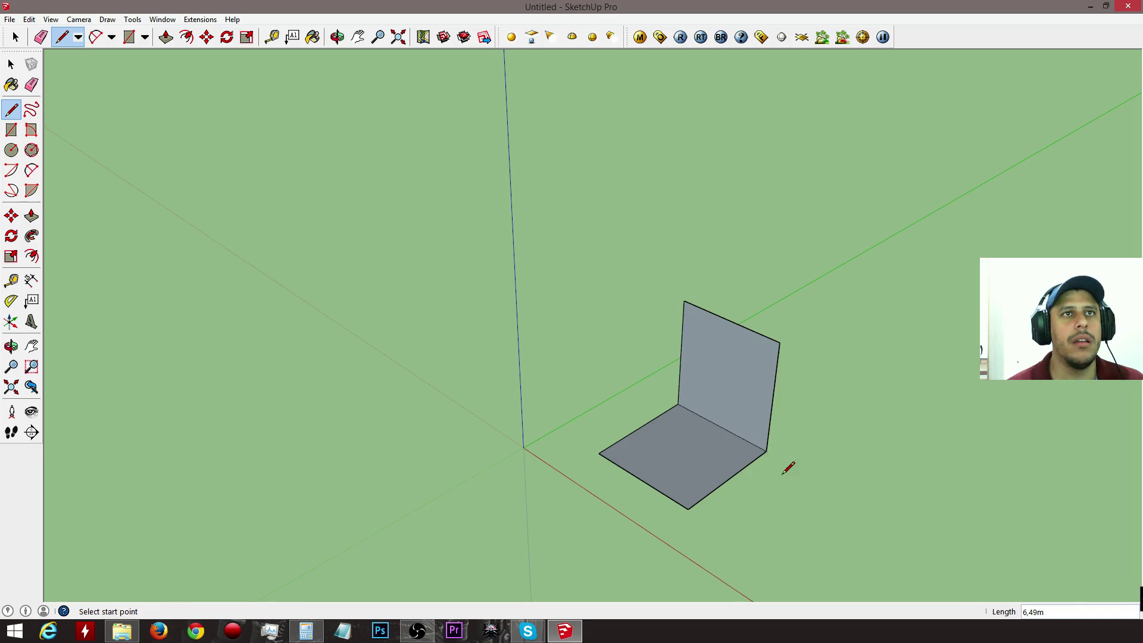
# - Delete both the horizontal rectangle and the vertical face
pyautogui.moveTo(894, 462)
pyautogui.mouseDown(button='middle')
pyautogui.moveTo(582, 291)
pyautogui.moveTo(735, 313)
pyautogui.moveTo(917, 372)
pyautogui.moveTo(587, 280)
pyautogui.moveTo(663, 383)
pyautogui.moveTo(518, 365)
pyautogui.mouseUp(button='middle')
pyautogui.press('e')
pyautogui.hotkey('ctrl', 'a')
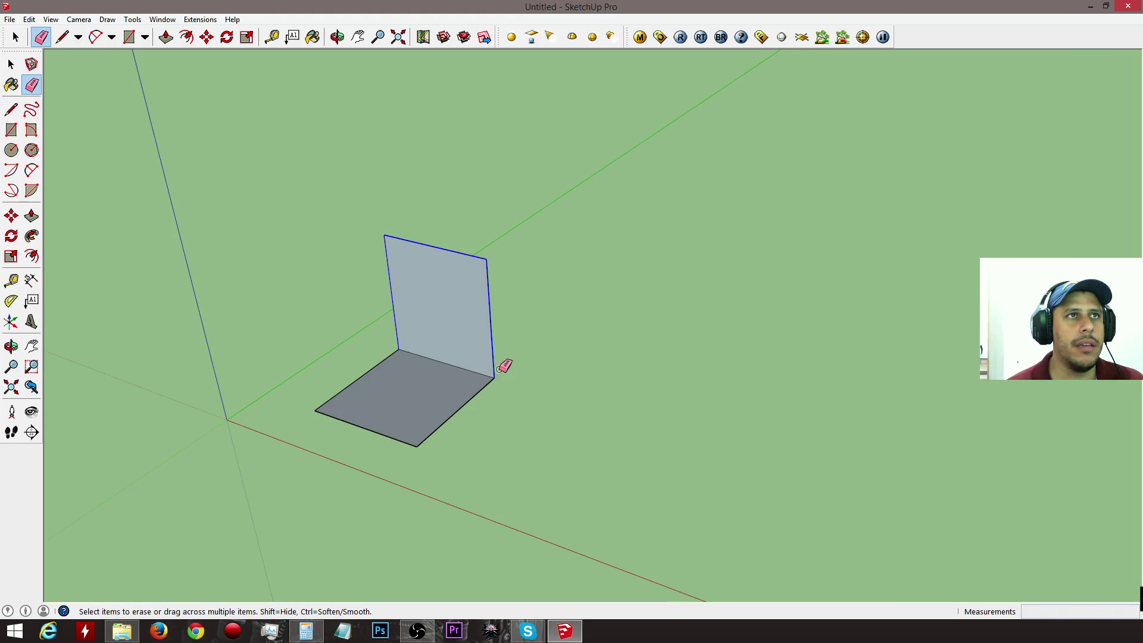
pyautogui.press('Delete')
# - Draw a closed rectangle on the ground with the Line tool, about 7.39 m long in the green direction
pyautogui.press('l')
pyautogui.click(363, 410)
pyautogui.click(449, 439)
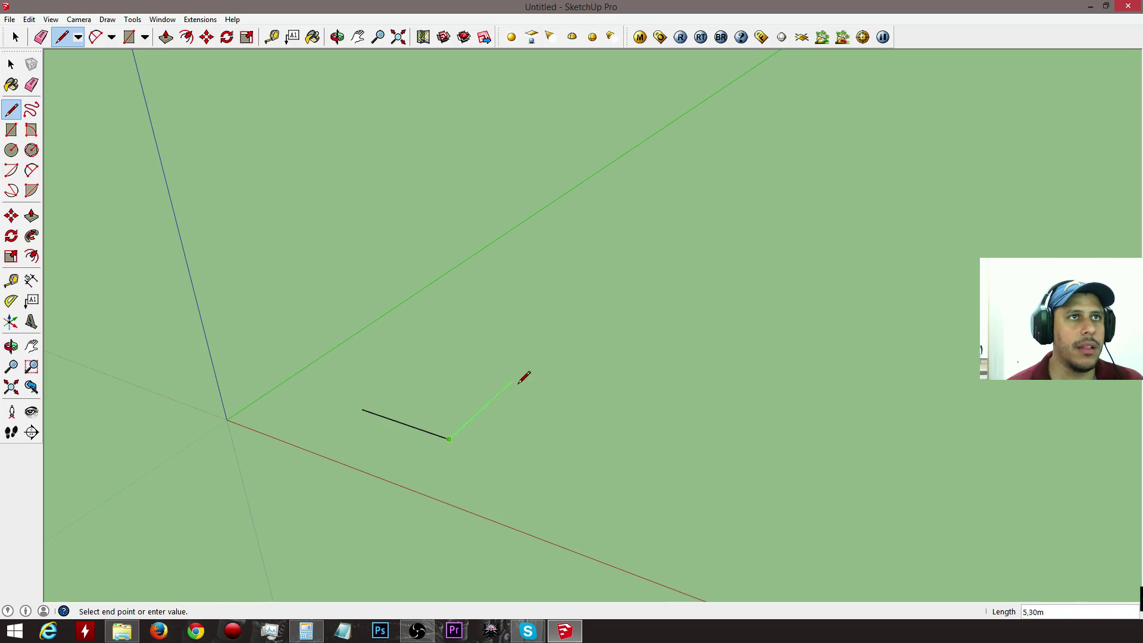
pyautogui.click(551, 365)
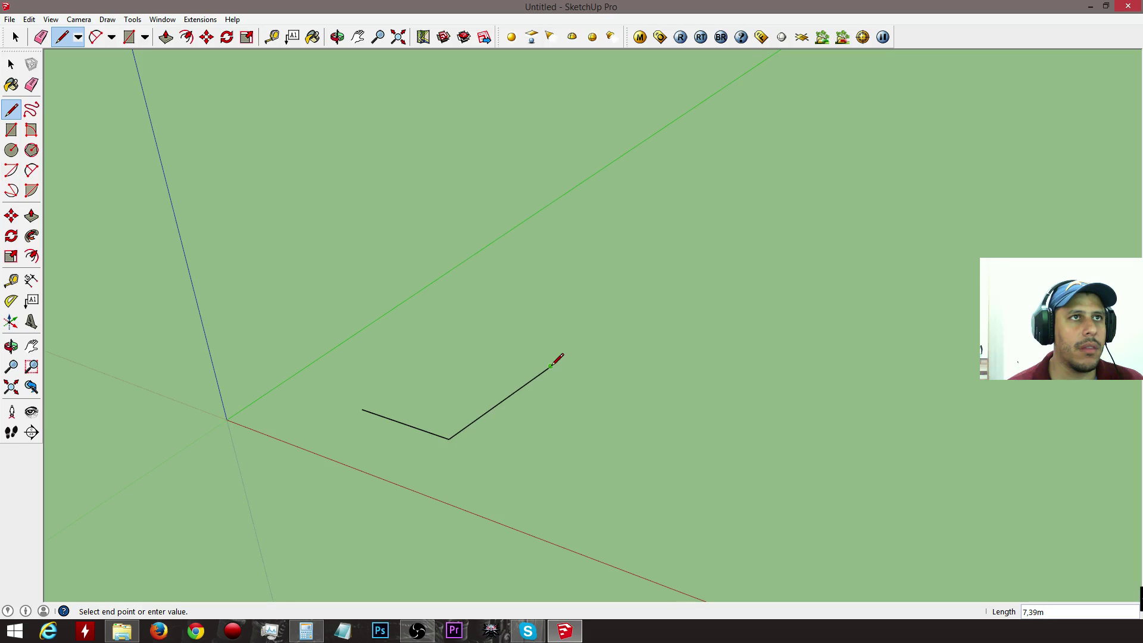
pyautogui.click(468, 343)
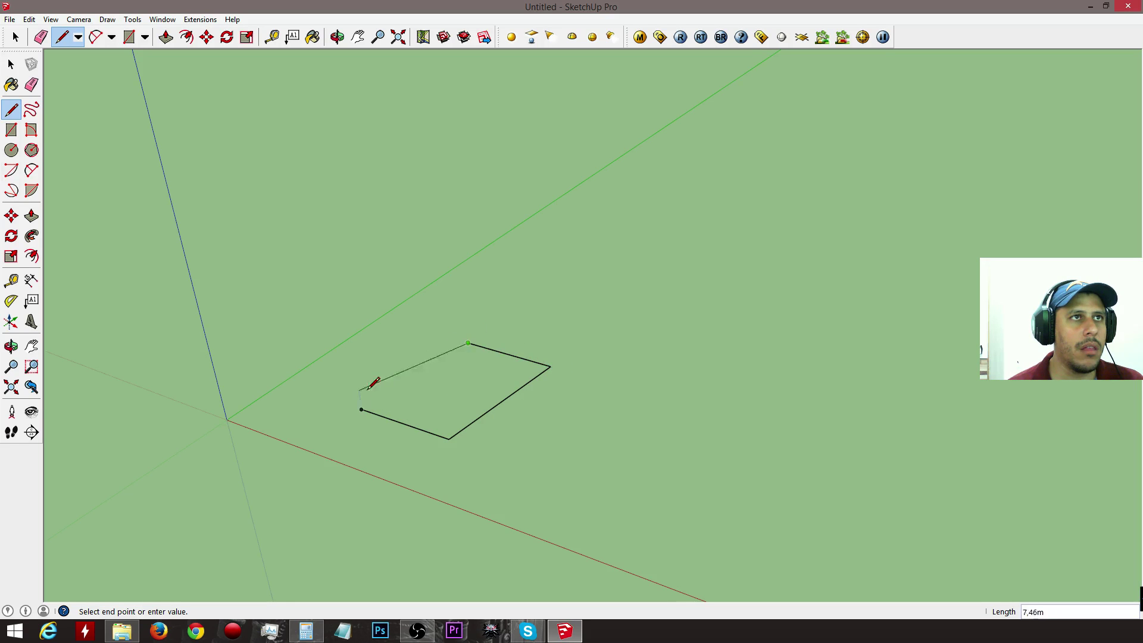
pyautogui.click(362, 410)
# - Draw a tilted four-sided face rising off-axis from the rectangle's far short edge, with its closing side about 9.73 m long
pyautogui.click(468, 343)
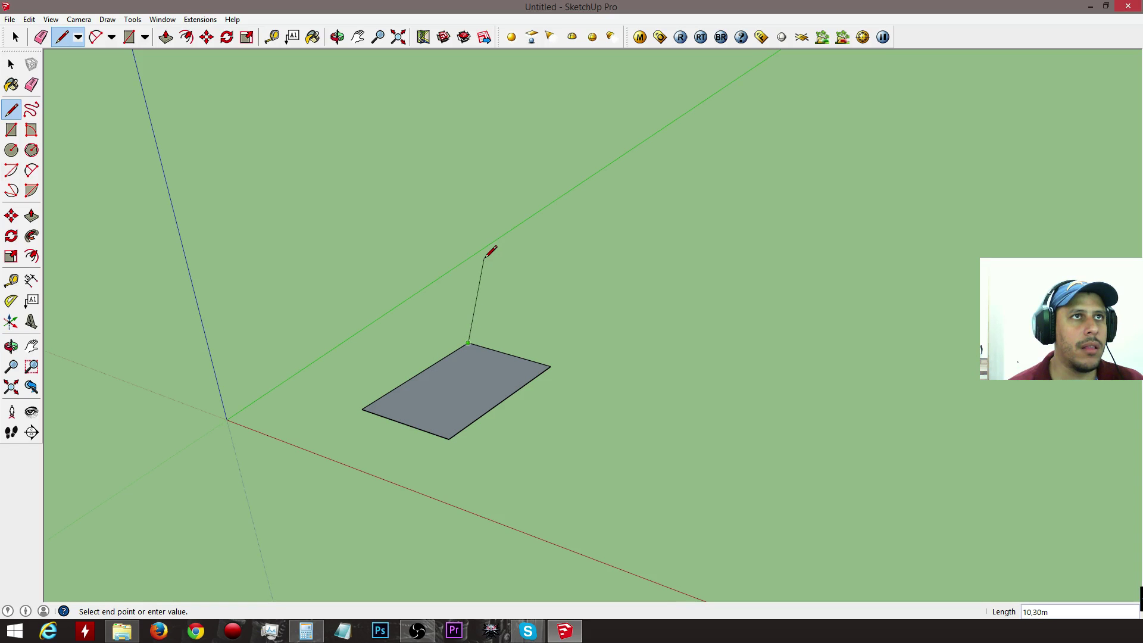
pyautogui.click(480, 259)
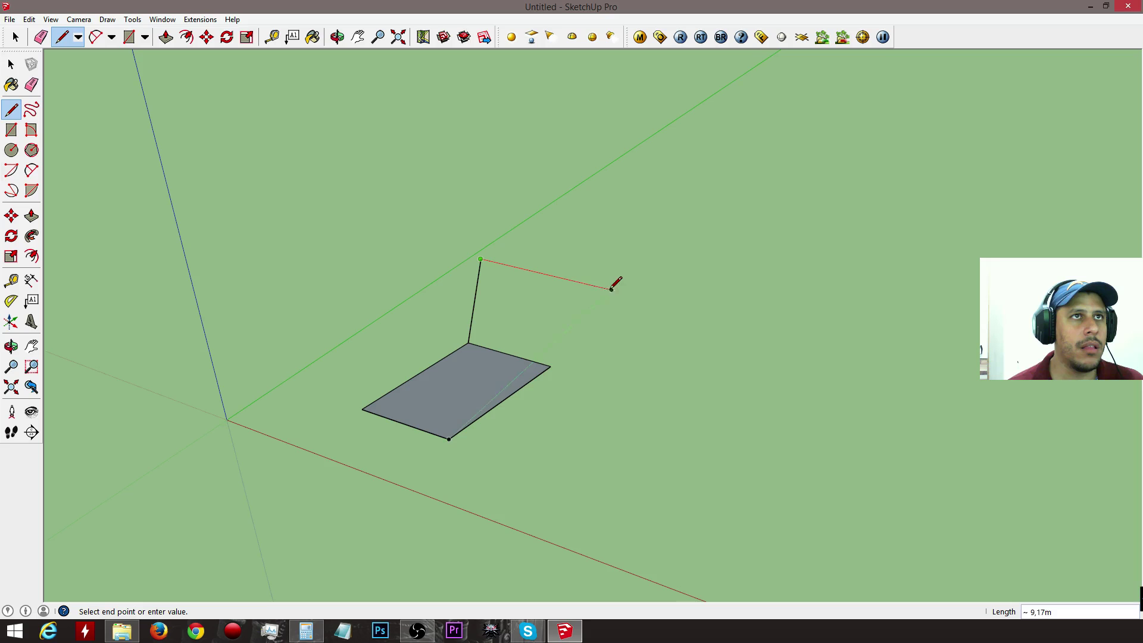
pyautogui.click(568, 280)
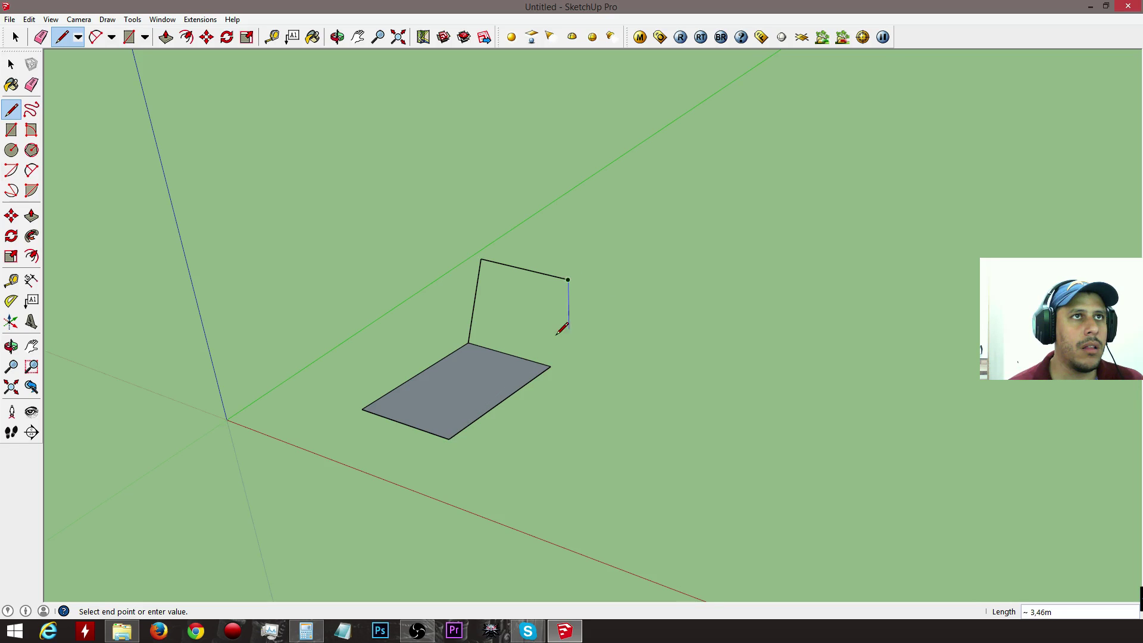
pyautogui.click(552, 366)
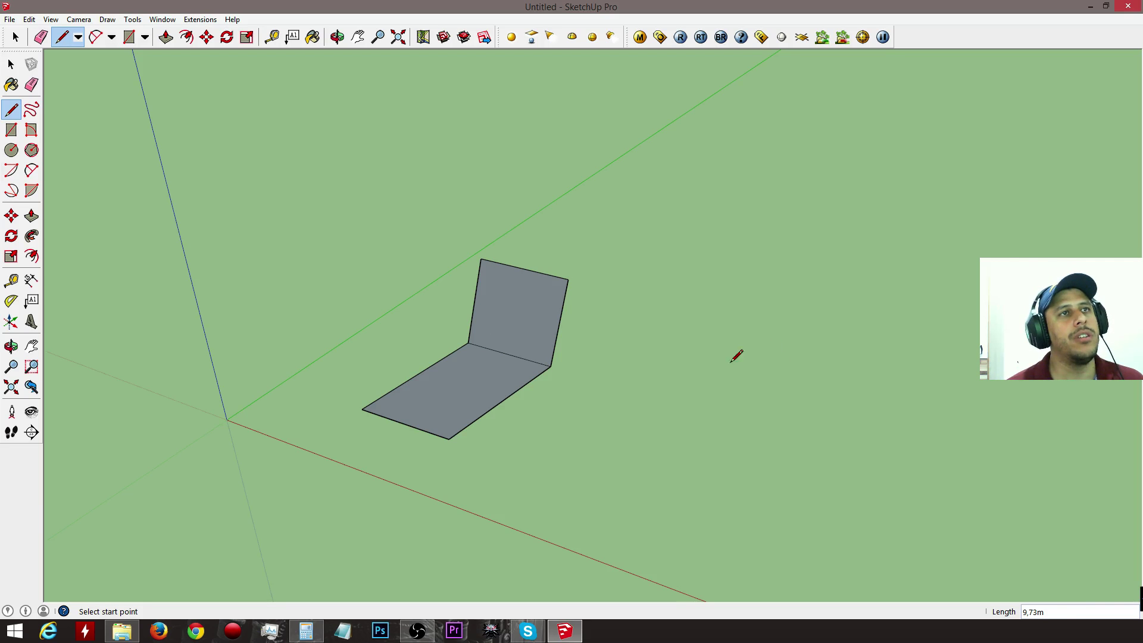
# - Erase the ground rectangle together with the tilted face attached to it
pyautogui.press('o')
pyautogui.moveTo(776, 362)
pyautogui.mouseDown()
pyautogui.moveTo(661, 288)
pyautogui.moveTo(475, 234)
pyautogui.moveTo(334, 222)
pyautogui.moveTo(12, 280)
pyautogui.moveTo(409, 319)
pyautogui.moveTo(434, 383)
pyautogui.moveTo(738, 354)
pyautogui.moveTo(812, 334)
pyautogui.moveTo(821, 401)
pyautogui.moveTo(781, 395)
pyautogui.moveTo(784, 370)
pyautogui.mouseUp()
pyautogui.press('l')
pyautogui.press('e')
pyautogui.moveTo(529, 262)
pyautogui.mouseDown()
pyautogui.moveTo(478, 275)
pyautogui.moveTo(552, 342)
pyautogui.moveTo(532, 409)
pyautogui.moveTo(391, 435)
pyautogui.moveTo(421, 413)
pyautogui.mouseUp()
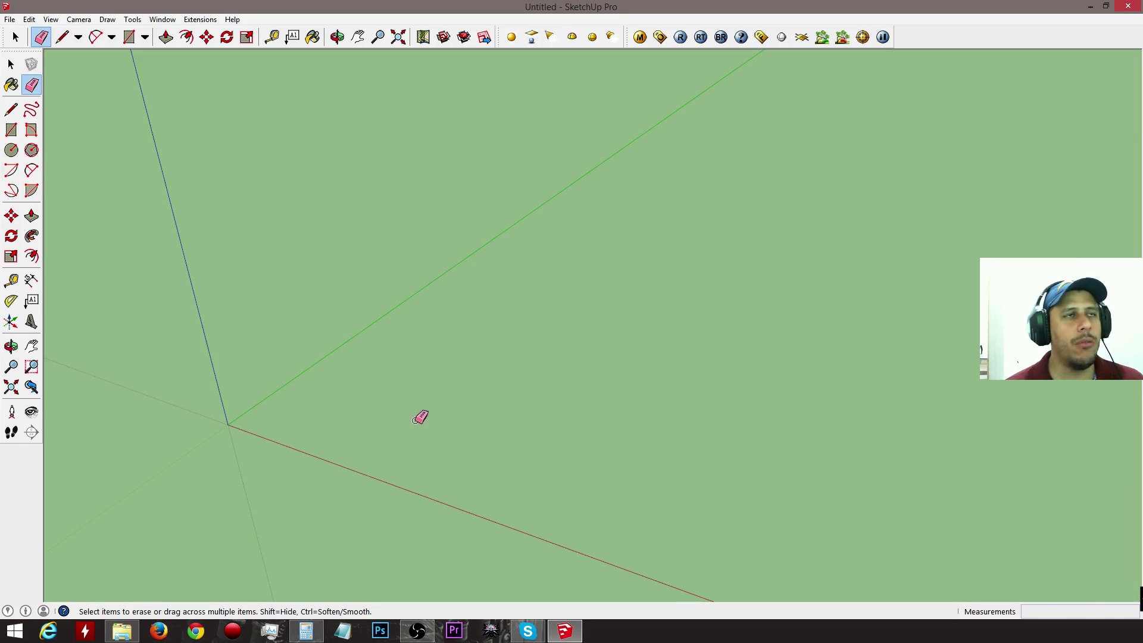
pyautogui.press('l')
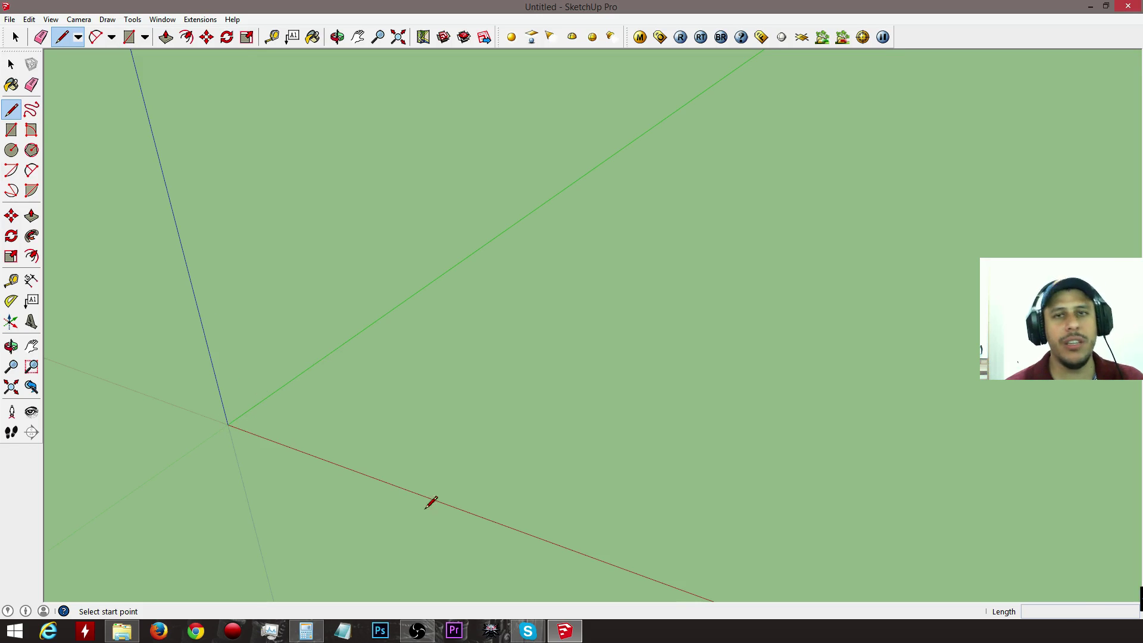
pyautogui.click(307, 423)
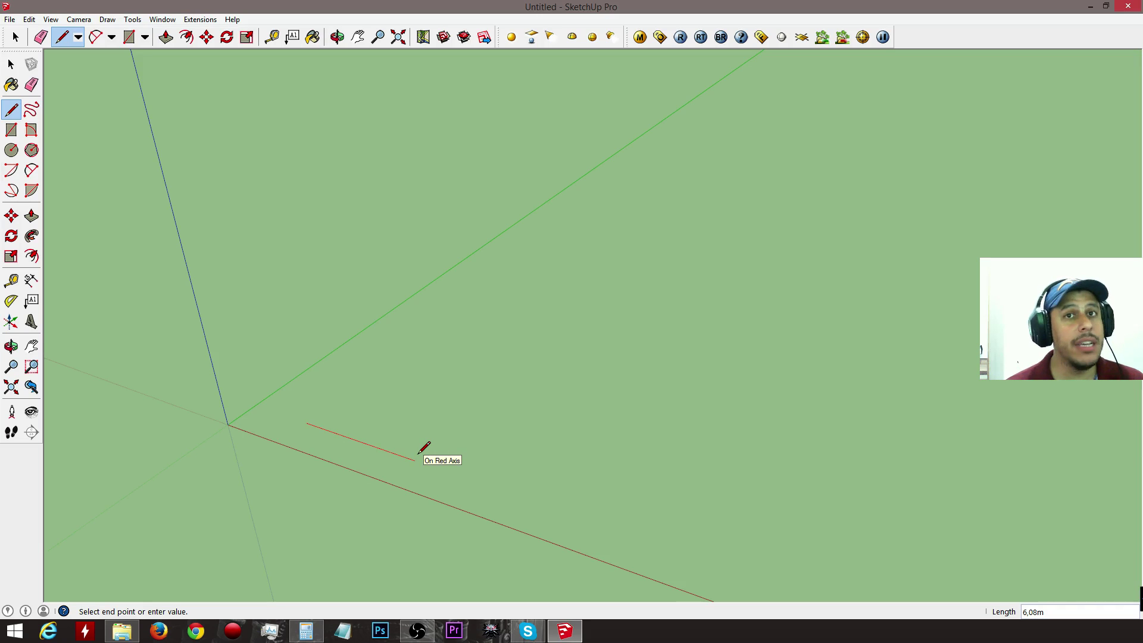
pyautogui.press('Escape')
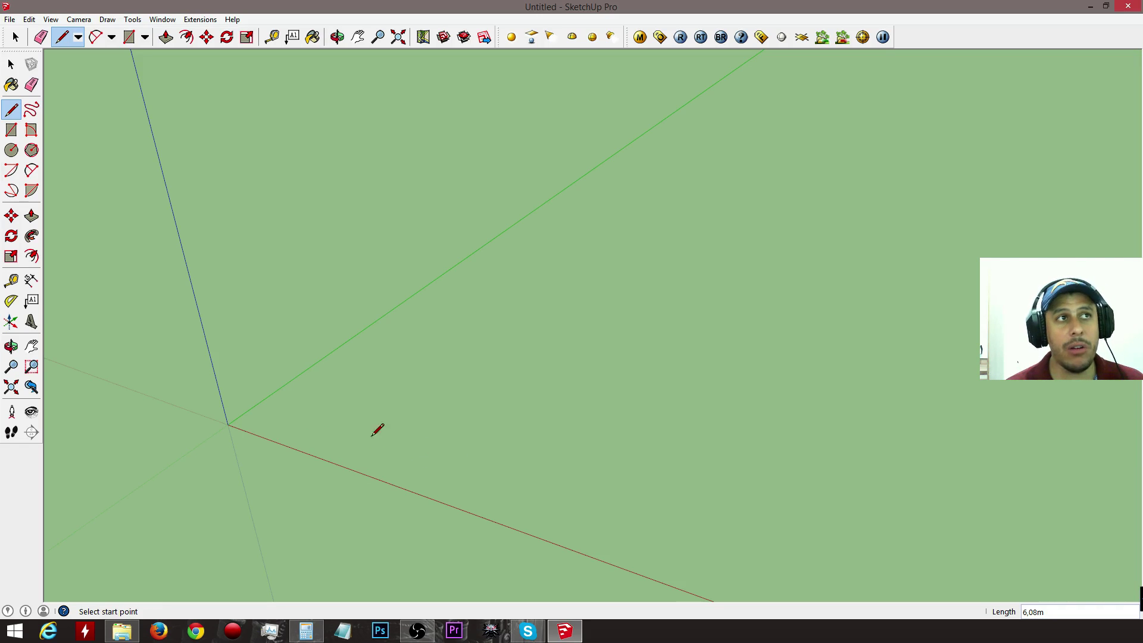
# - Draw a closed ground rectangle along the axes with the Line tool, about 6.60 m in green by 6.05 m in red
pyautogui.click(301, 415)
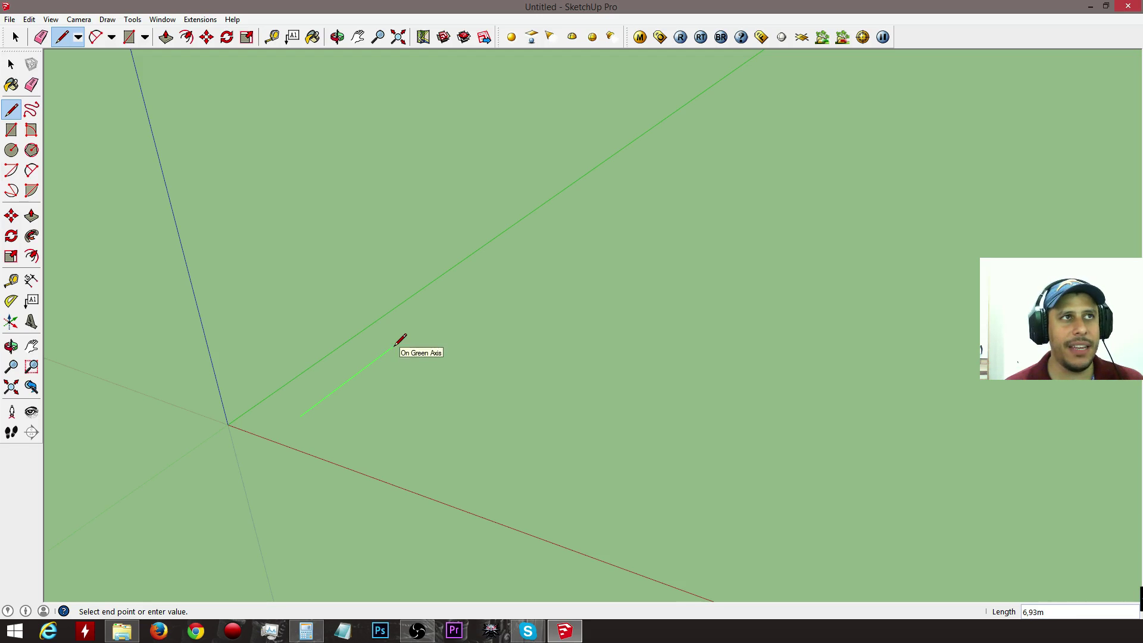
pyautogui.click(389, 350)
pyautogui.click(488, 377)
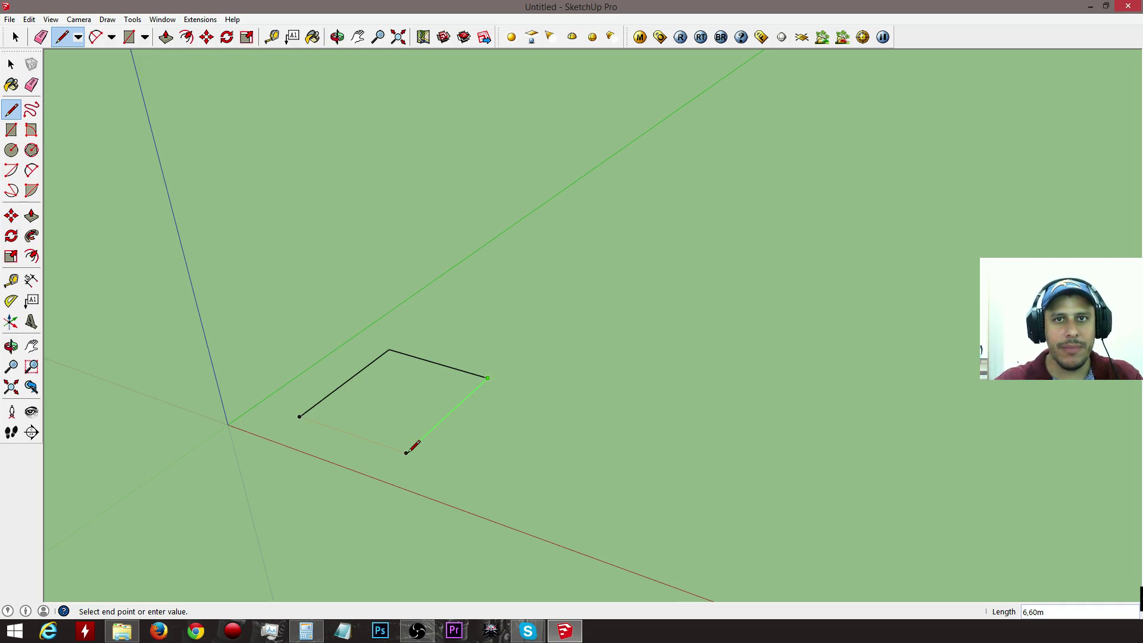
pyautogui.click(406, 453)
pyautogui.click(301, 415)
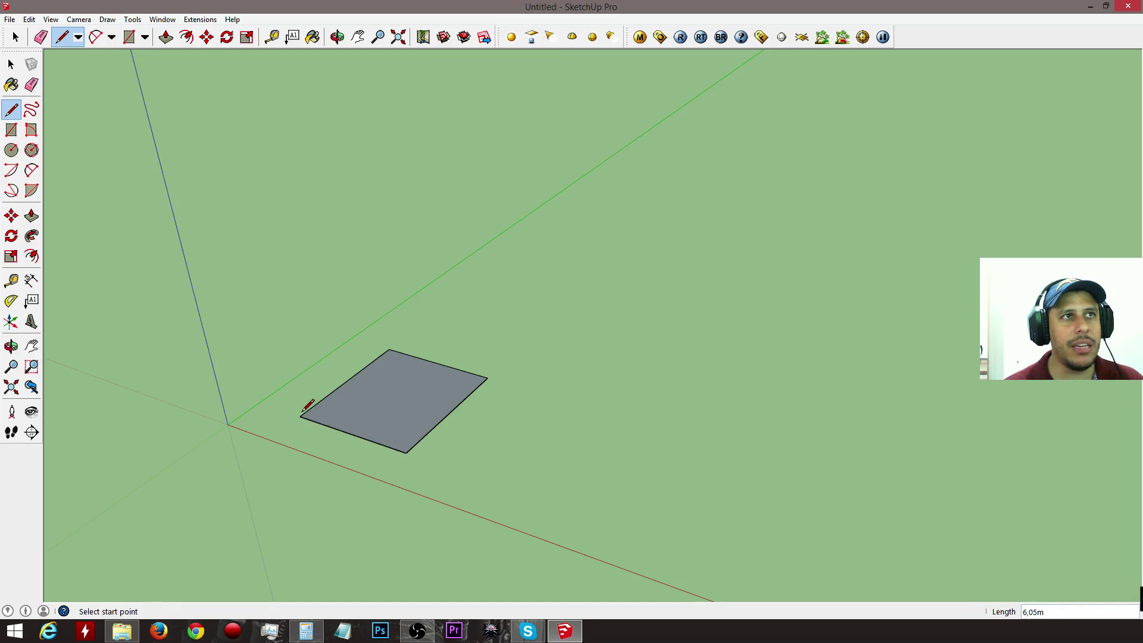
# - Draw a small four-sided area in the rectangle's corner nearest the origin, with its last side about 0.33 m long
pyautogui.moveTo(339, 395); pyautogui.dragTo(352, 510, button='middle')
pyautogui.scroll(3, 373, 526)
pyautogui.scroll(3, 374, 526)
pyautogui.click(380, 499)
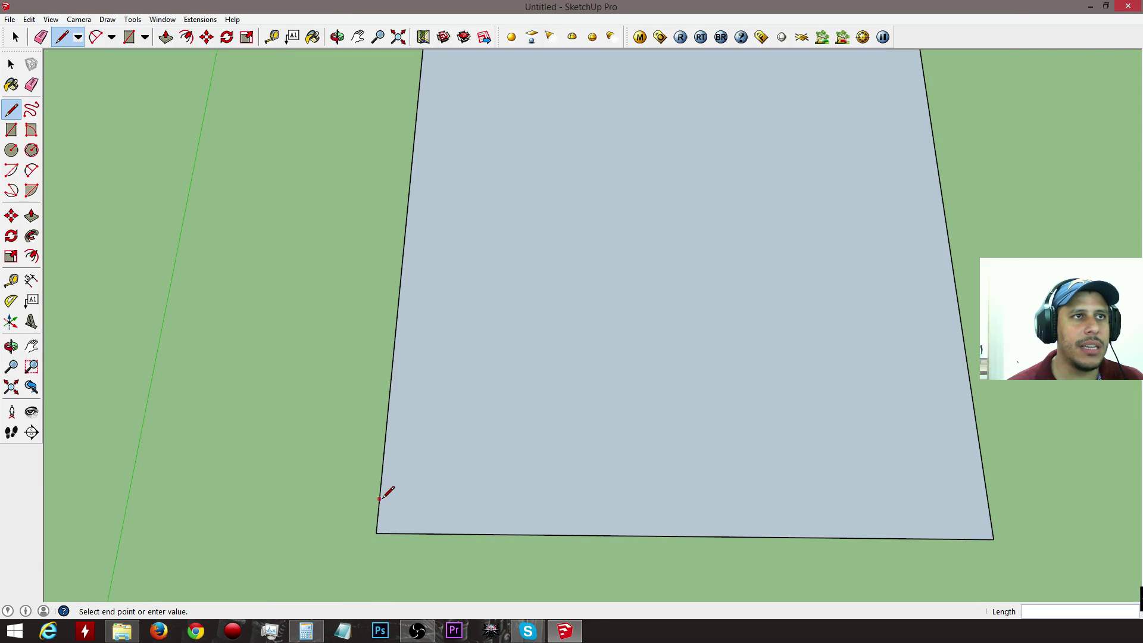
pyautogui.click(424, 500)
pyautogui.click(421, 533)
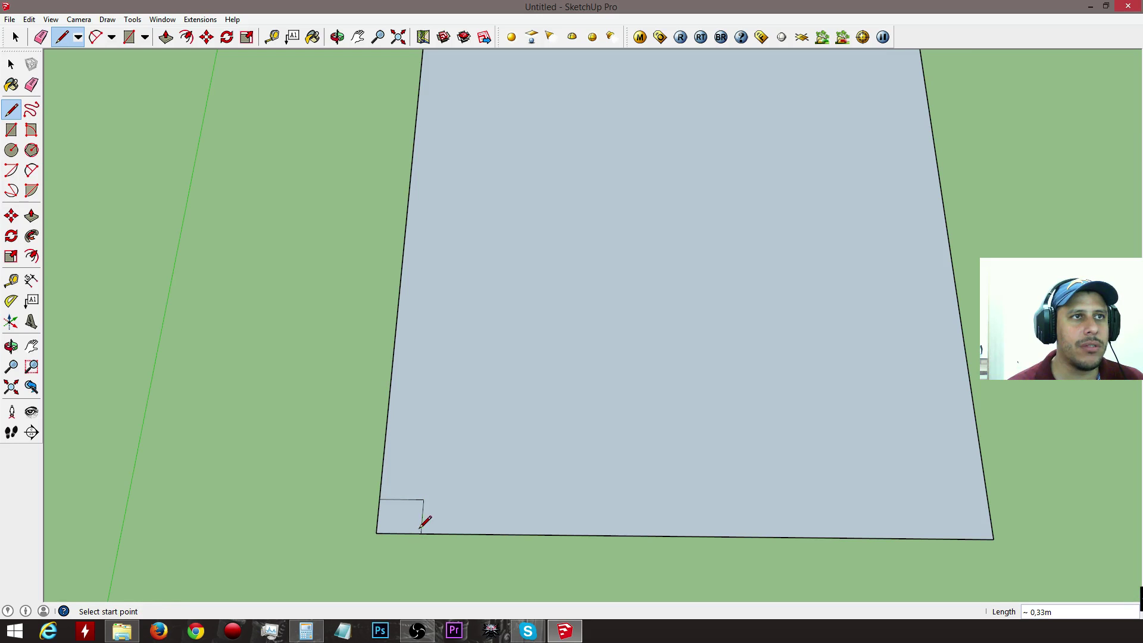
# - Draw a circle with a radius of about 0.02 m inside the small corner area
pyautogui.scroll(4, 394, 516)
pyautogui.press('c')
pyautogui.click(399, 502)
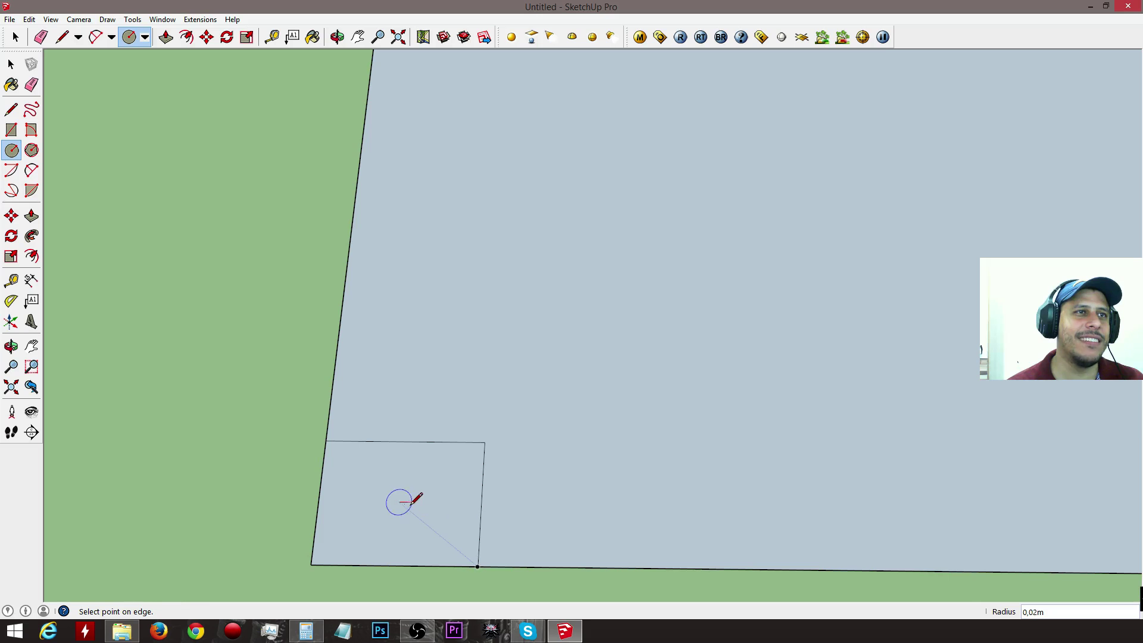
pyautogui.click(411, 503)
pyautogui.press('space')
pyautogui.scroll(-4, 489, 522)
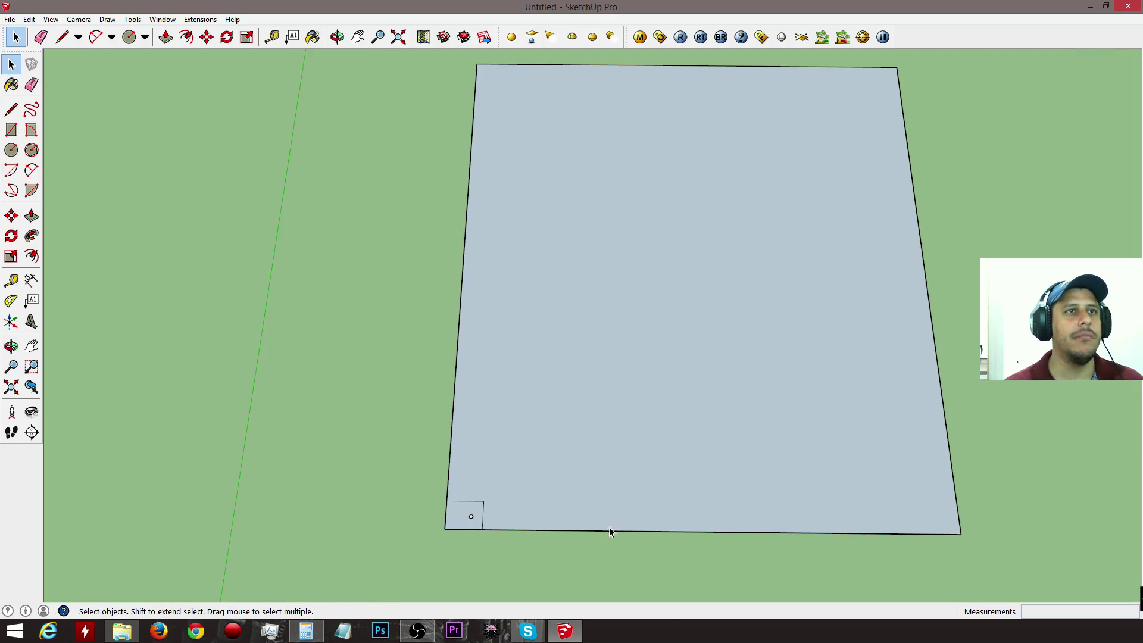
# - Erase the circle and the small corner area's inner edges from the large rectangle
pyautogui.press('e')
pyautogui.moveTo(470, 508); pyautogui.dragTo(485, 454)
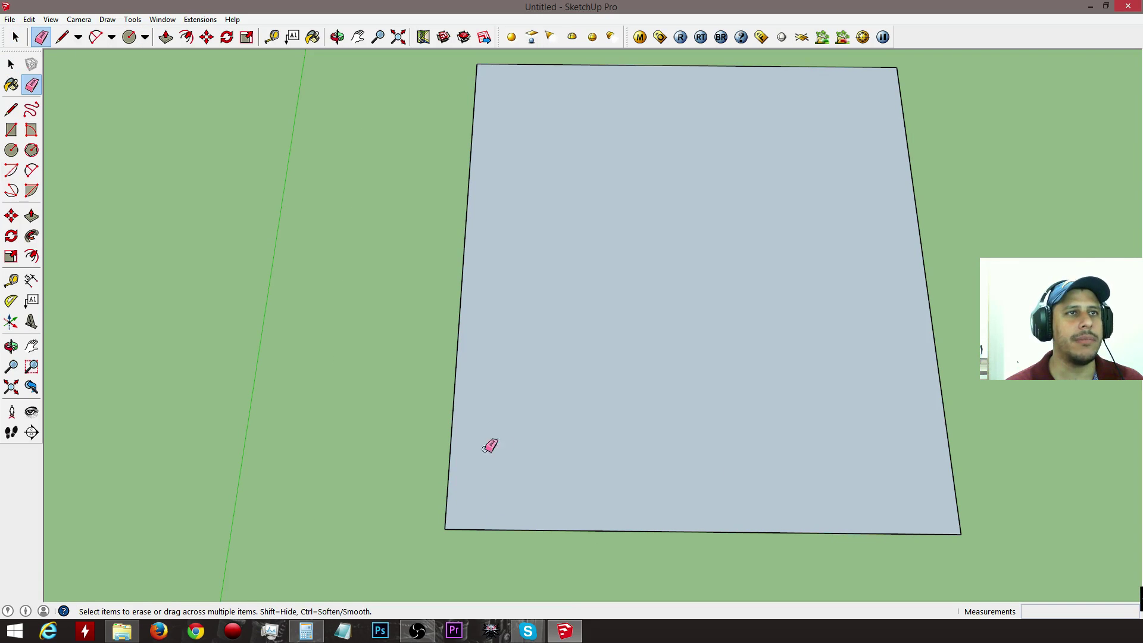
pyautogui.press('space')
# - Draw a vertical rectangle on the ground rectangle's edge farthest from the red axis, about 6.05 m wide and 5.29 m high
pyautogui.moveTo(777, 459)
pyautogui.mouseDown(button='middle')
pyautogui.moveTo(256, 288)
pyautogui.moveTo(547, 409)
pyautogui.moveTo(664, 306)
pyautogui.moveTo(541, 286)
pyautogui.moveTo(528, 327)
pyautogui.moveTo(618, 356)
pyautogui.mouseUp(button='middle')
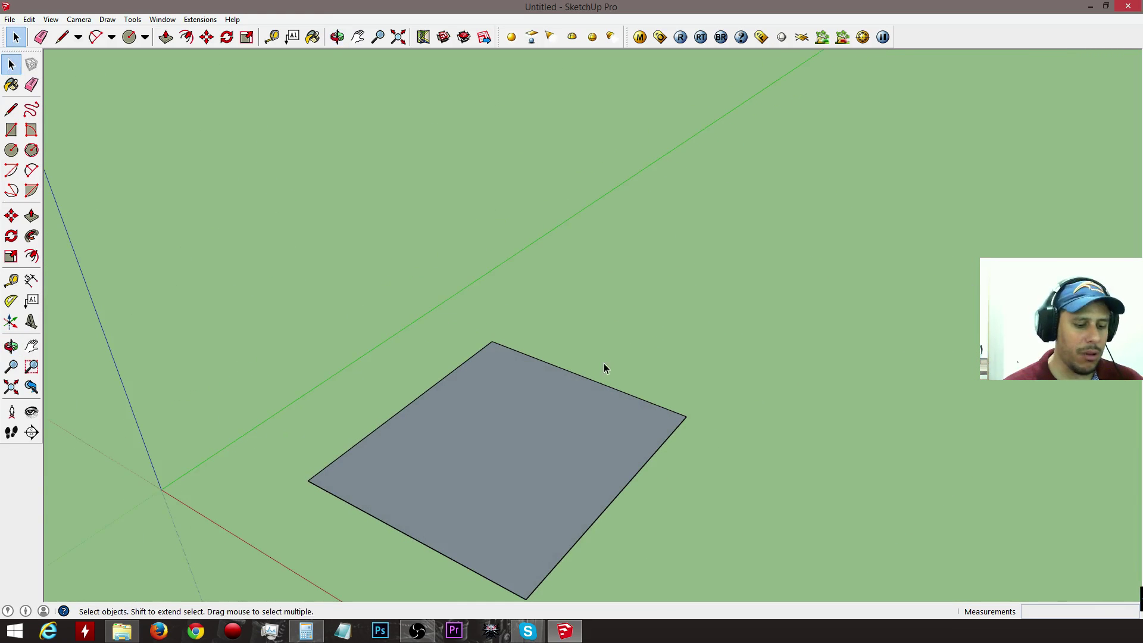
pyautogui.press('l')
pyautogui.click(492, 341)
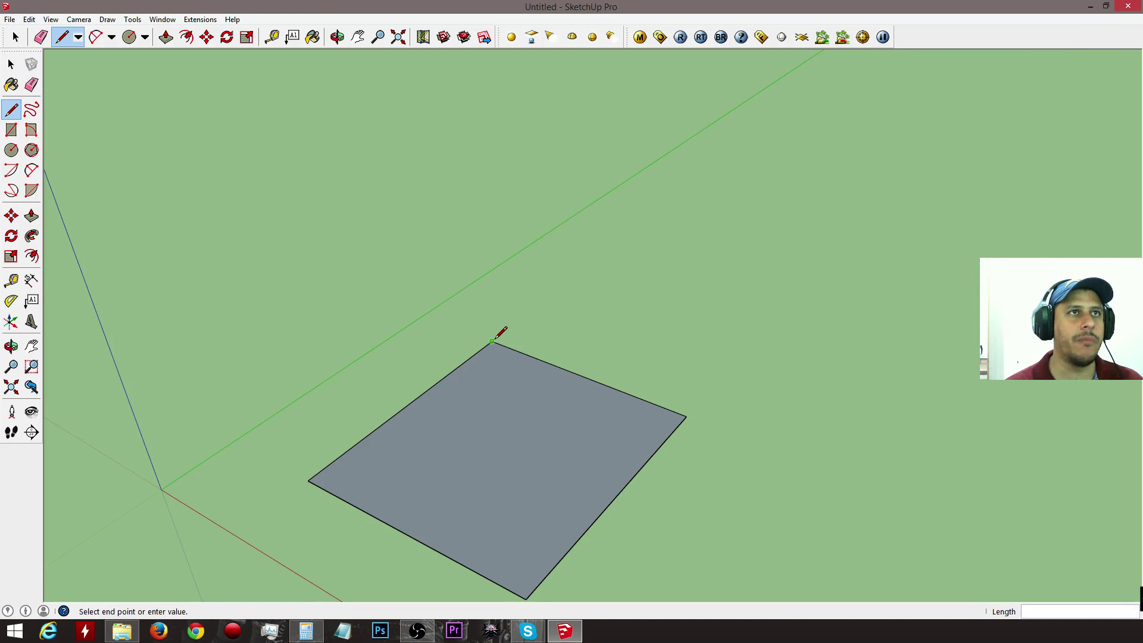
pyautogui.scroll(-3, 488, 221)
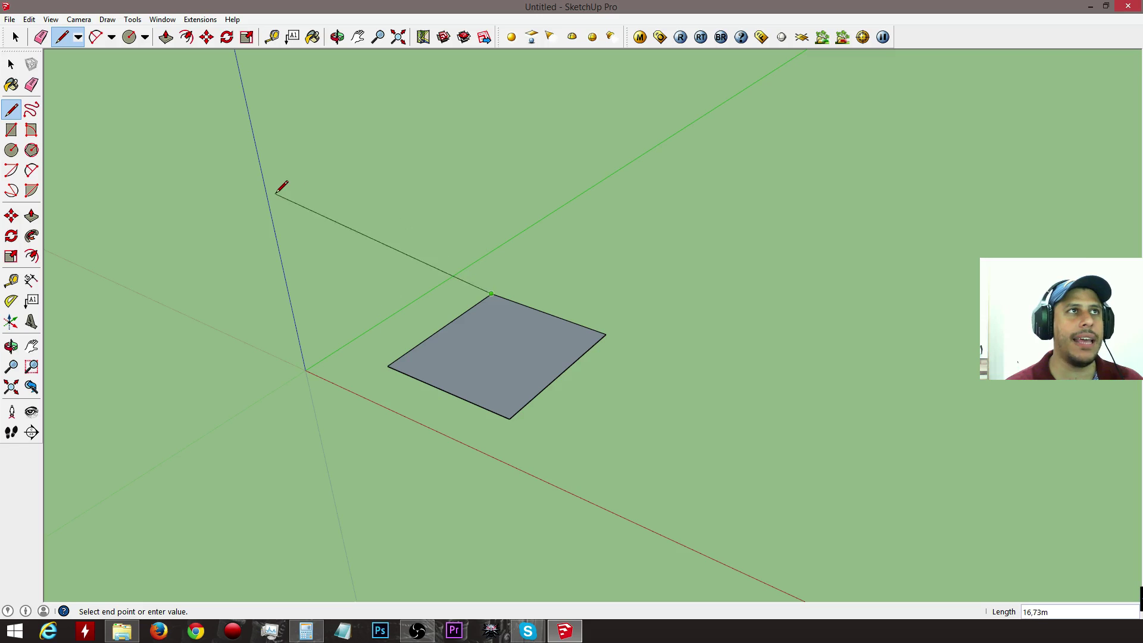
pyautogui.click(492, 182)
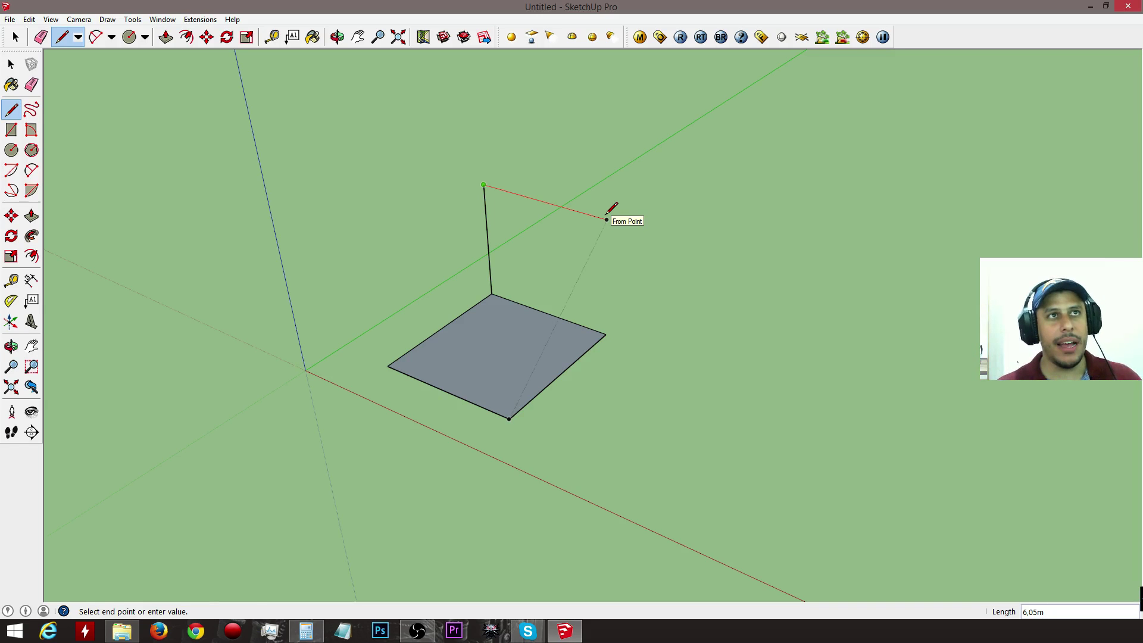
pyautogui.press('space')
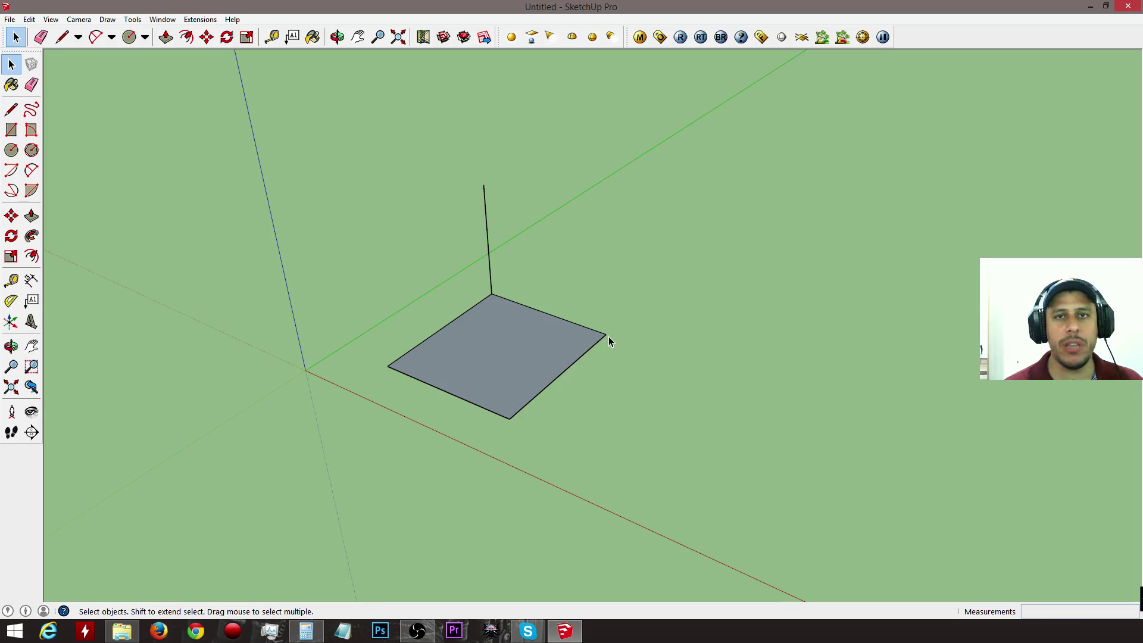
pyautogui.press('l')
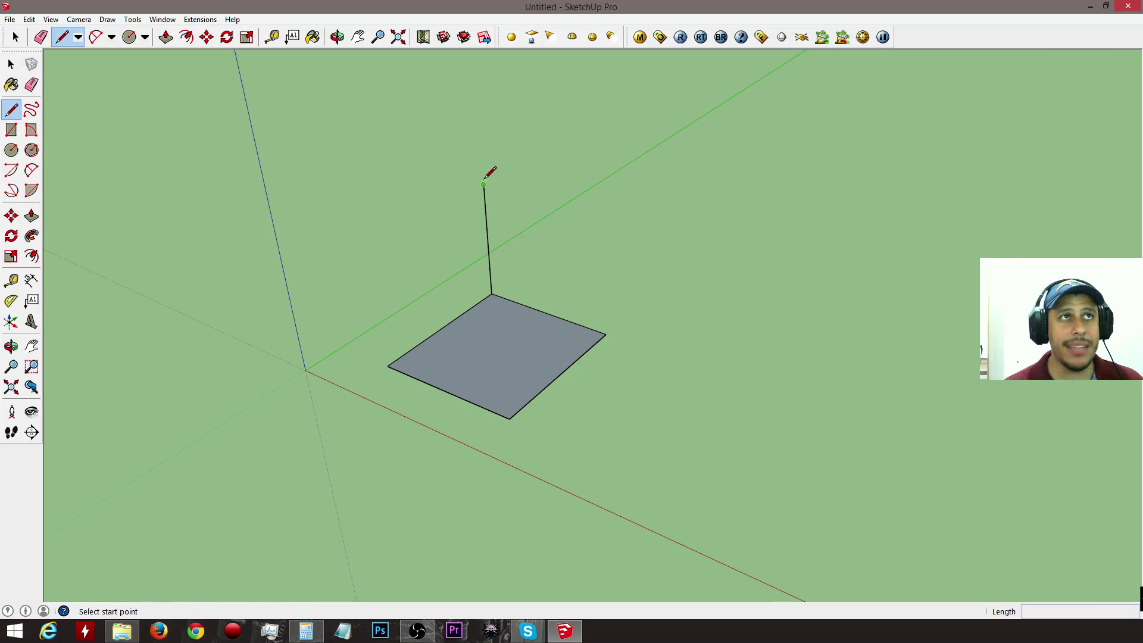
pyautogui.click(483, 185)
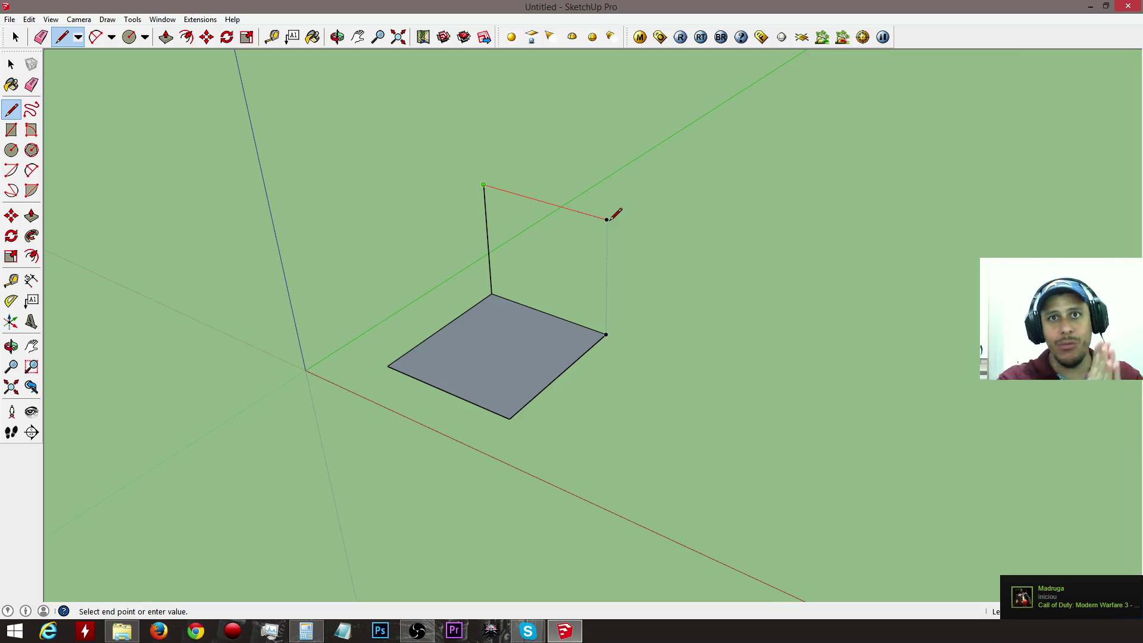
pyautogui.click(607, 219)
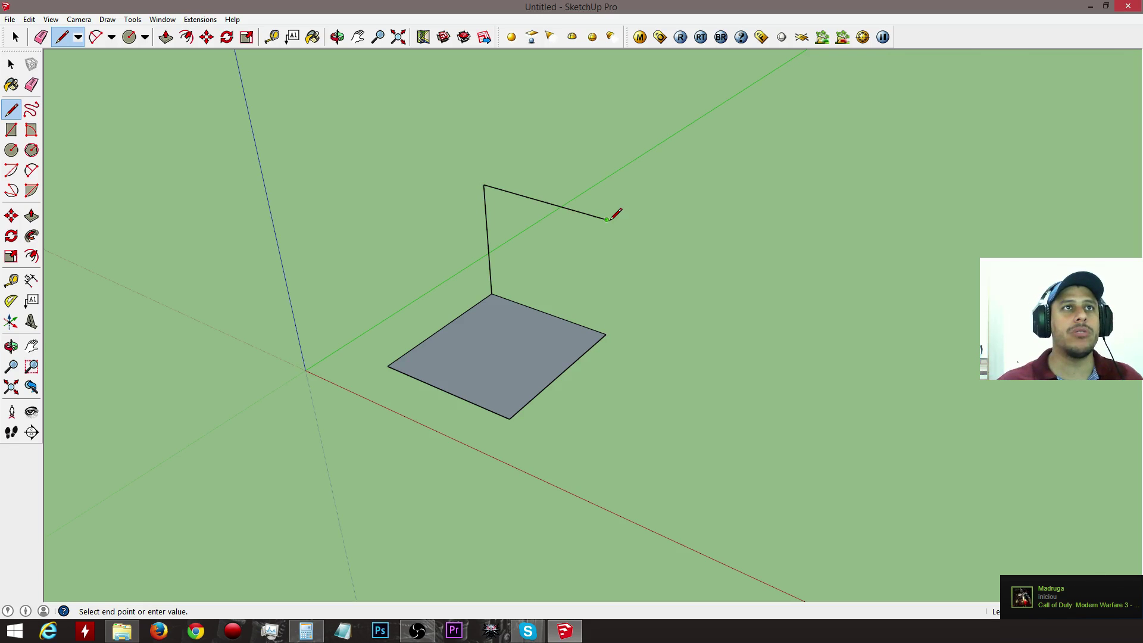
pyautogui.click(607, 334)
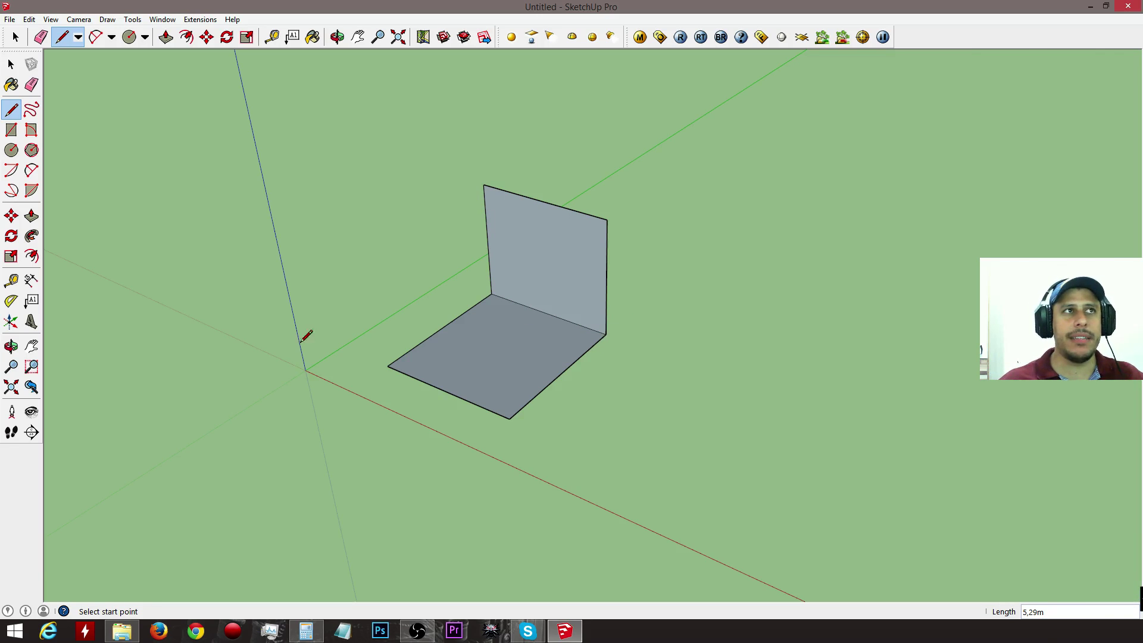
# - Draw a closed irregular twelve-sided zigzag outline flat on the ground beside the rectangle with the Line tool
pyautogui.moveTo(809, 391)
pyautogui.mouseDown(button='middle')
pyautogui.moveTo(875, 400)
pyautogui.moveTo(743, 224)
pyautogui.moveTo(814, 488)
pyautogui.mouseUp(button='middle')
pyautogui.click(736, 462)
pyautogui.click(567, 294)
pyautogui.click(808, 224)
pyautogui.click(748, 119)
pyautogui.click(915, 106)
pyautogui.click(977, 245)
pyautogui.click(823, 334)
pyautogui.click(1002, 475)
pyautogui.click(762, 341)
pyautogui.click(990, 533)
pyautogui.click(609, 525)
pyautogui.click(574, 426)
pyautogui.click(736, 461)
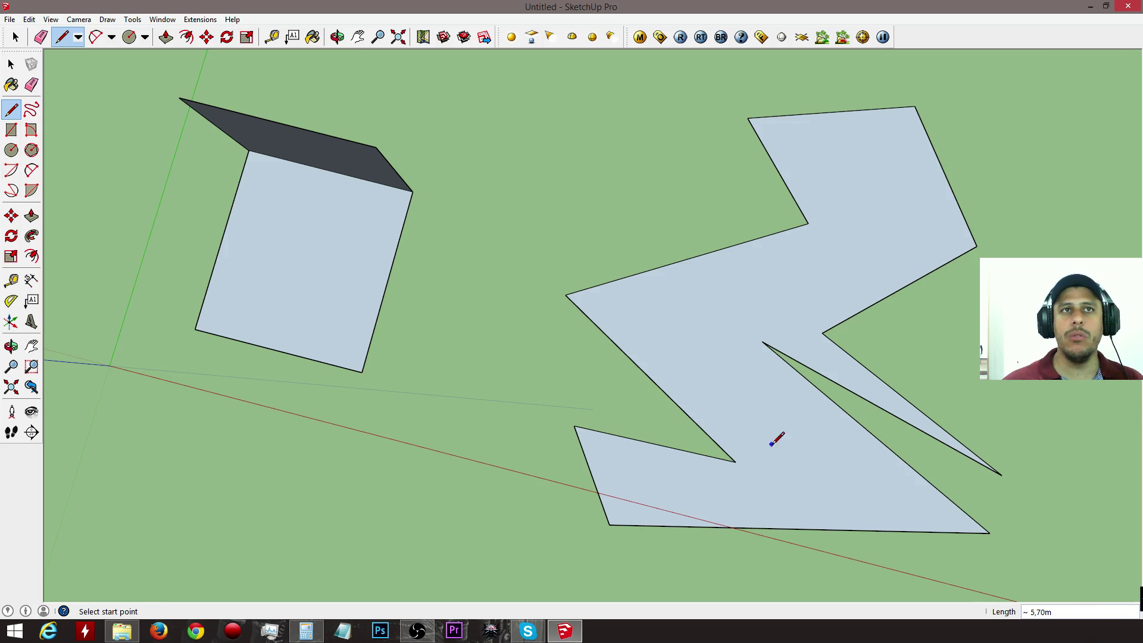
# - Draw a closed irregular ten-sided outline with edges off a common plane, farther along the red axis from the zigzag face
pyautogui.press('o')
pyautogui.moveTo(844, 439); pyautogui.dragTo(589, 10)
pyautogui.scroll(-5, 462, 263)
pyautogui.press('l')
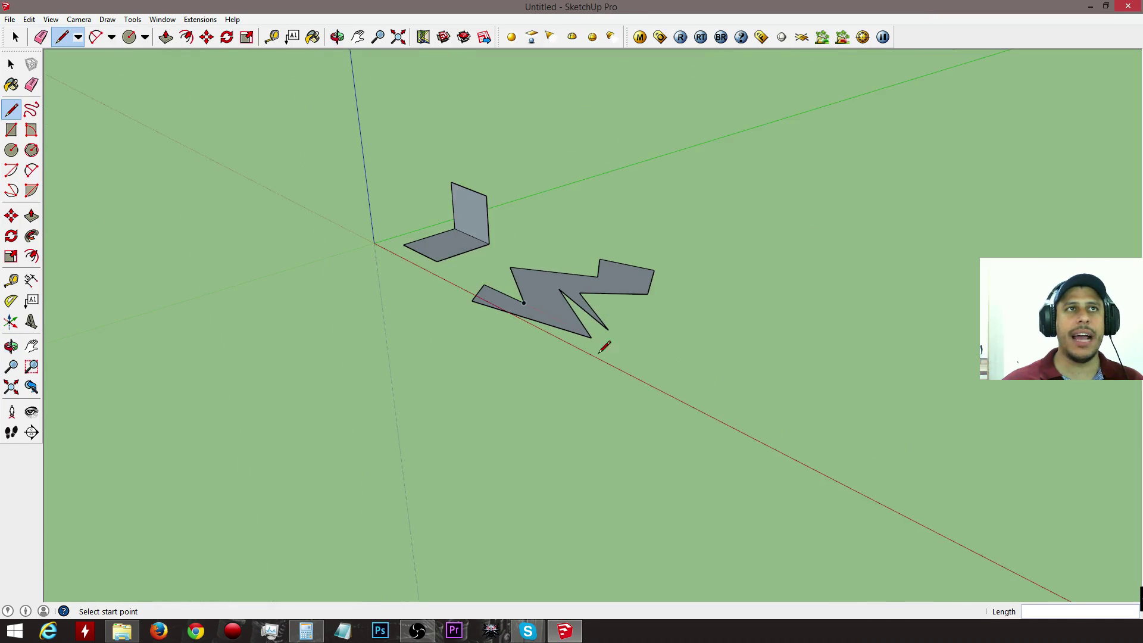
pyautogui.click(721, 433)
pyautogui.click(713, 360)
pyautogui.click(739, 346)
pyautogui.click(749, 229)
pyautogui.click(886, 290)
pyautogui.click(889, 378)
pyautogui.click(822, 425)
pyautogui.click(1078, 494)
pyautogui.click(903, 526)
pyautogui.click(795, 444)
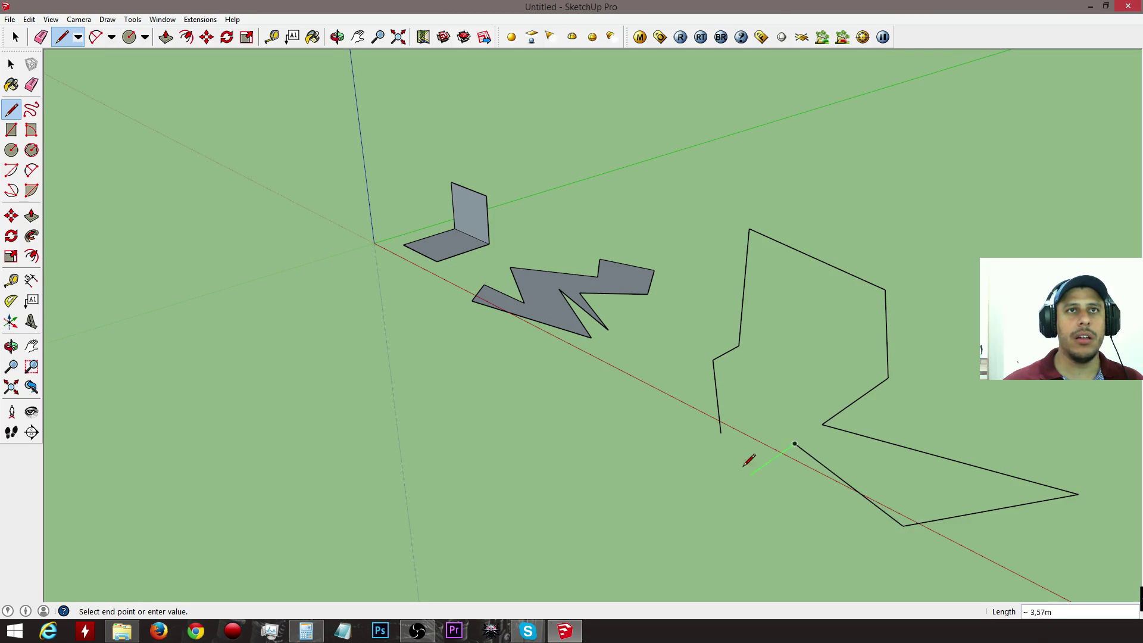
pyautogui.click(721, 433)
pyautogui.press('space')
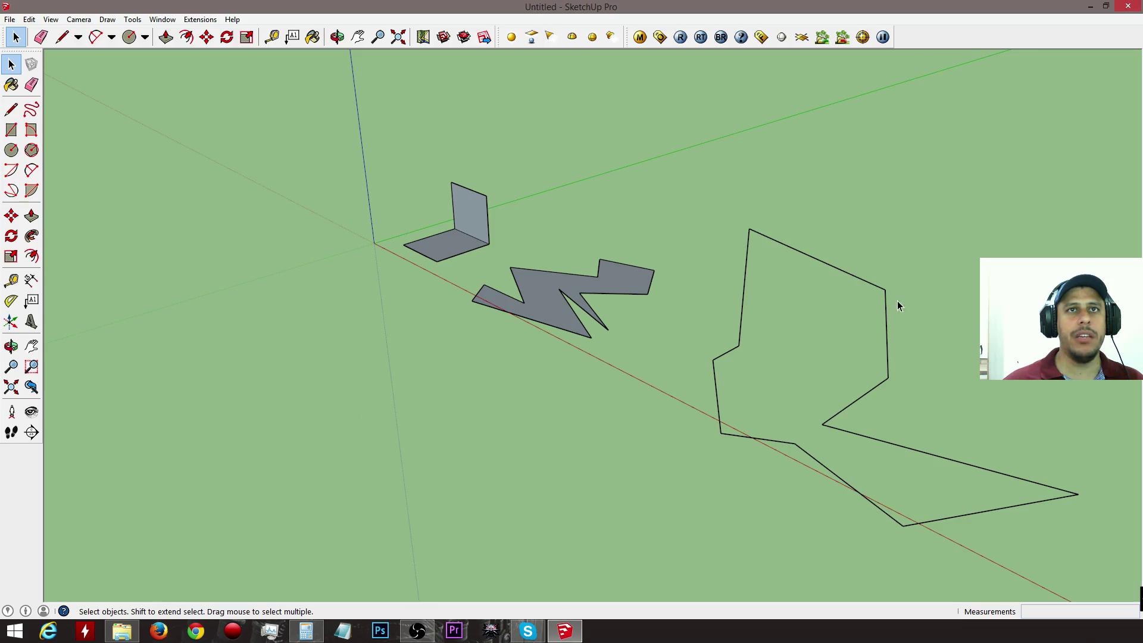
# - Erase the ten-sided outline and the zigzag shape, keeping only the ground and vertical rectangles
pyautogui.moveTo(839, 439)
pyautogui.mouseDown(button='middle')
pyautogui.moveTo(674, 268)
pyautogui.moveTo(836, 291)
pyautogui.moveTo(1007, 256)
pyautogui.mouseUp(button='middle')
pyautogui.press('e')
pyautogui.moveTo(1012, 253)
pyautogui.mouseDown()
pyautogui.moveTo(1019, 268)
pyautogui.moveTo(995, 225)
pyautogui.moveTo(876, 202)
pyautogui.moveTo(740, 209)
pyautogui.moveTo(745, 337)
pyautogui.moveTo(793, 341)
pyautogui.moveTo(720, 317)
pyautogui.moveTo(772, 314)
pyautogui.mouseUp()
pyautogui.moveTo(602, 268)
pyautogui.mouseDown(button='middle')
pyautogui.moveTo(654, 427)
pyautogui.moveTo(506, 409)
pyautogui.mouseUp(button='middle')
pyautogui.moveTo(506, 408)
pyautogui.mouseDown()
pyautogui.moveTo(492, 363)
pyautogui.moveTo(533, 359)
pyautogui.moveTo(560, 295)
pyautogui.moveTo(593, 309)
pyautogui.moveTo(539, 260)
pyautogui.moveTo(539, 292)
pyautogui.mouseUp()
pyautogui.moveTo(539, 291)
pyautogui.mouseDown(button='middle')
pyautogui.moveTo(454, 248)
pyautogui.moveTo(542, 307)
pyautogui.mouseUp(button='middle')
# - Draw a single freestanding line about 2.32 m long on the ground beside the rectangle's outer edge
pyautogui.press('l')
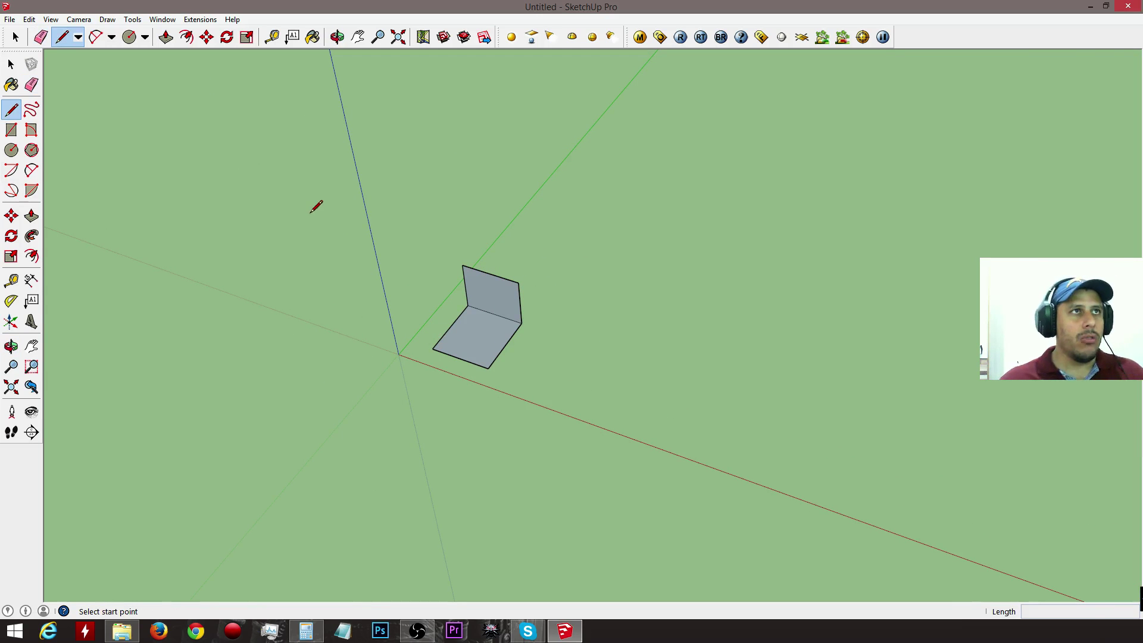
pyautogui.scroll(5, 462, 347)
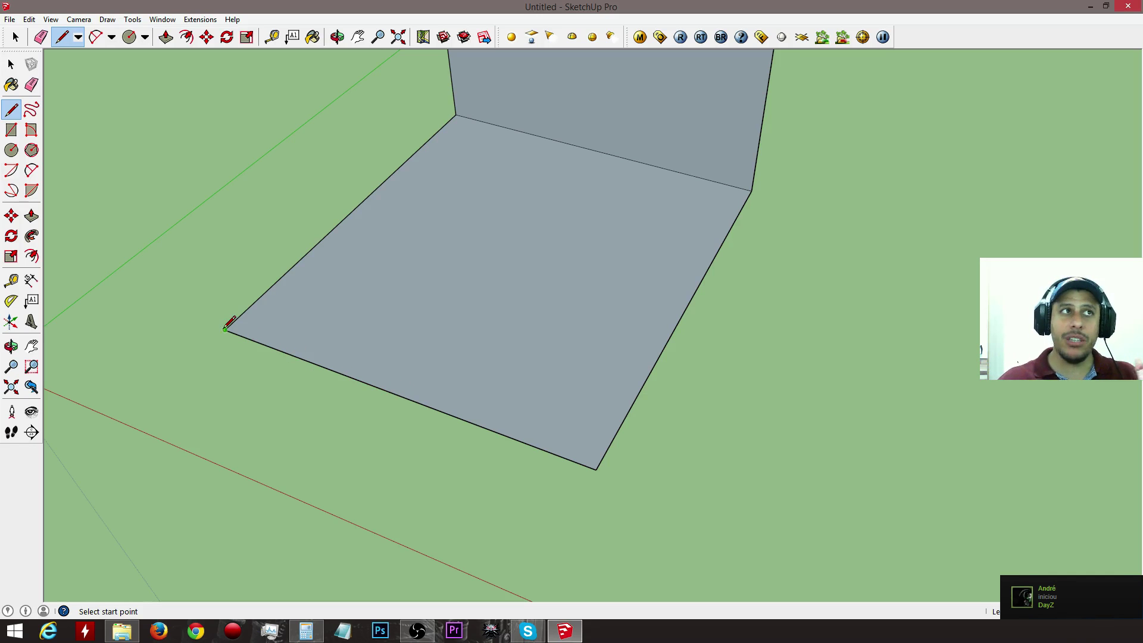
pyautogui.click(842, 511)
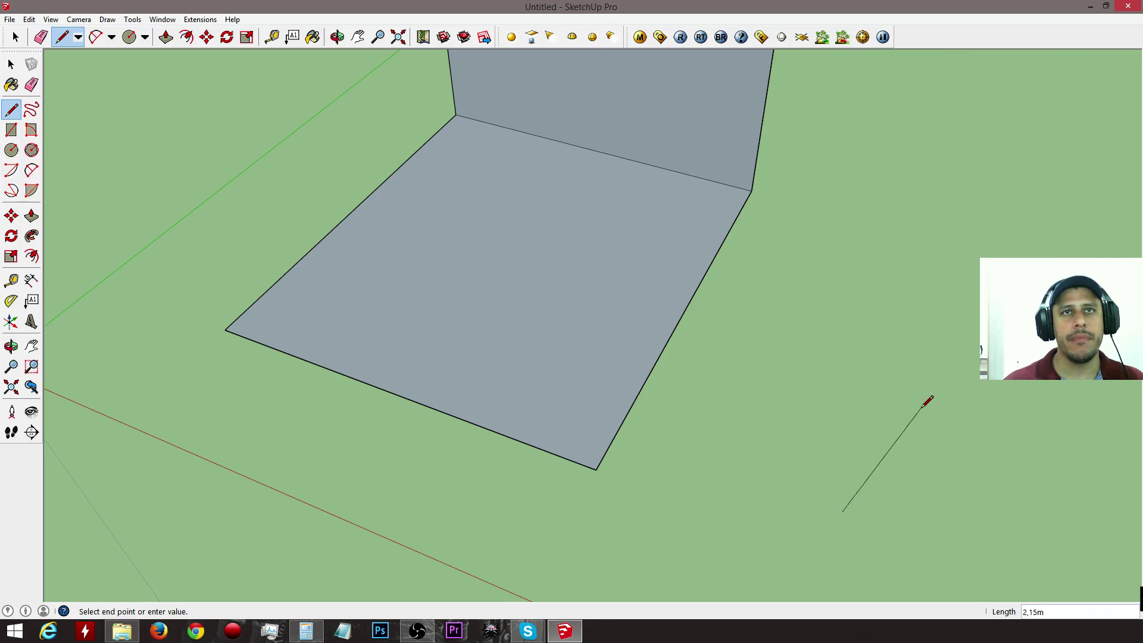
pyautogui.click(881, 382)
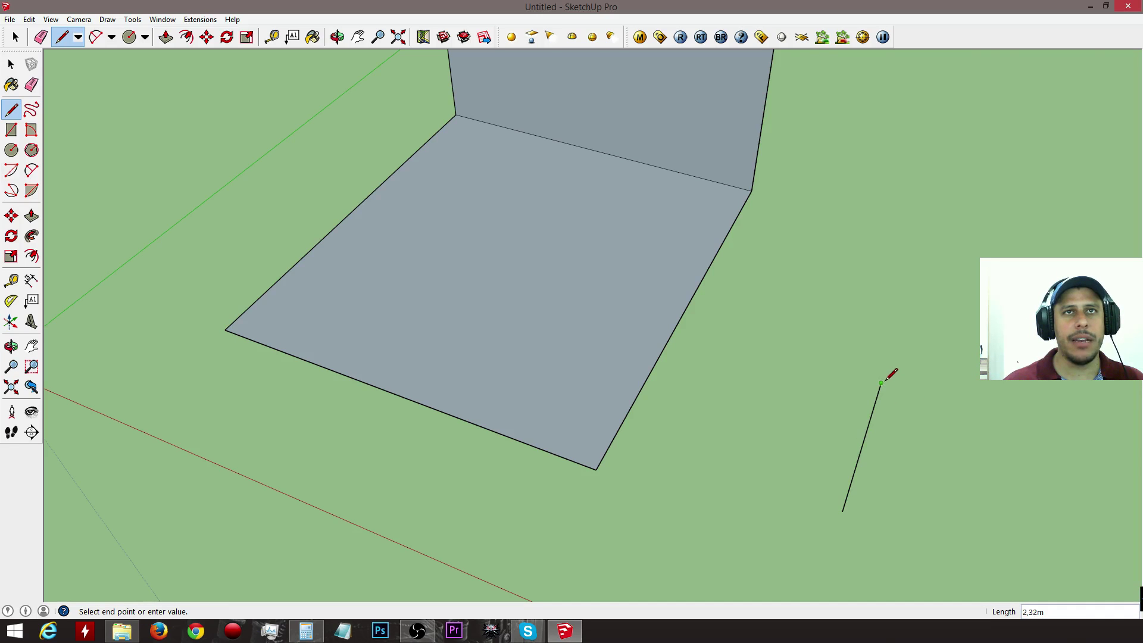
pyautogui.press('space')
pyautogui.moveTo(933, 378); pyautogui.dragTo(867, 413, button='middle')
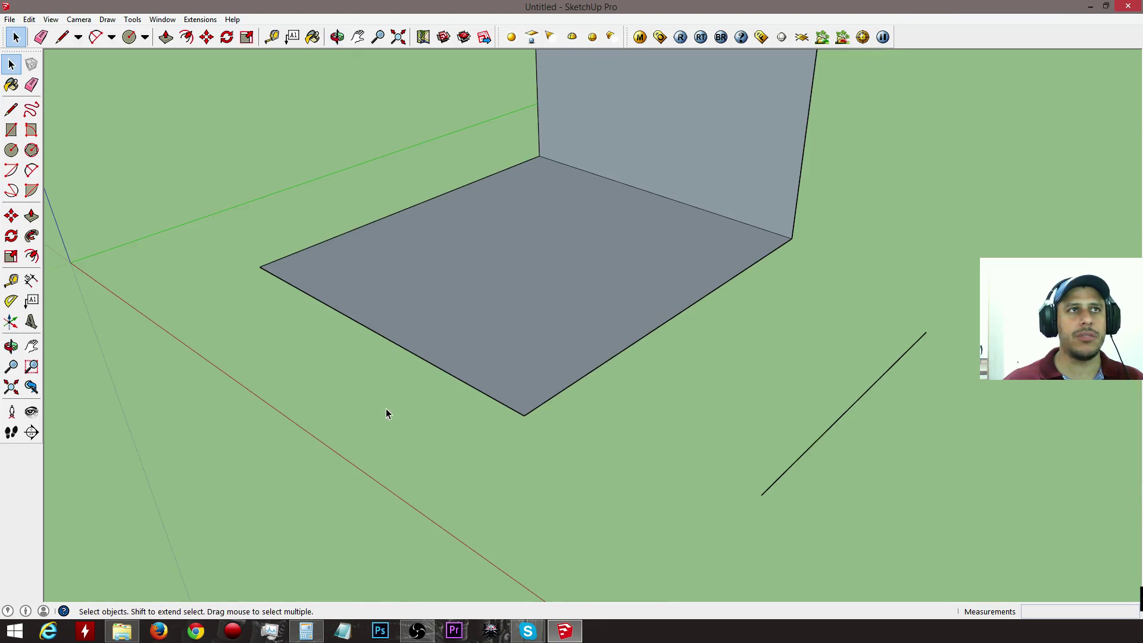
# - Delete the freestanding line beside the ground rectangle
pyautogui.press('l')
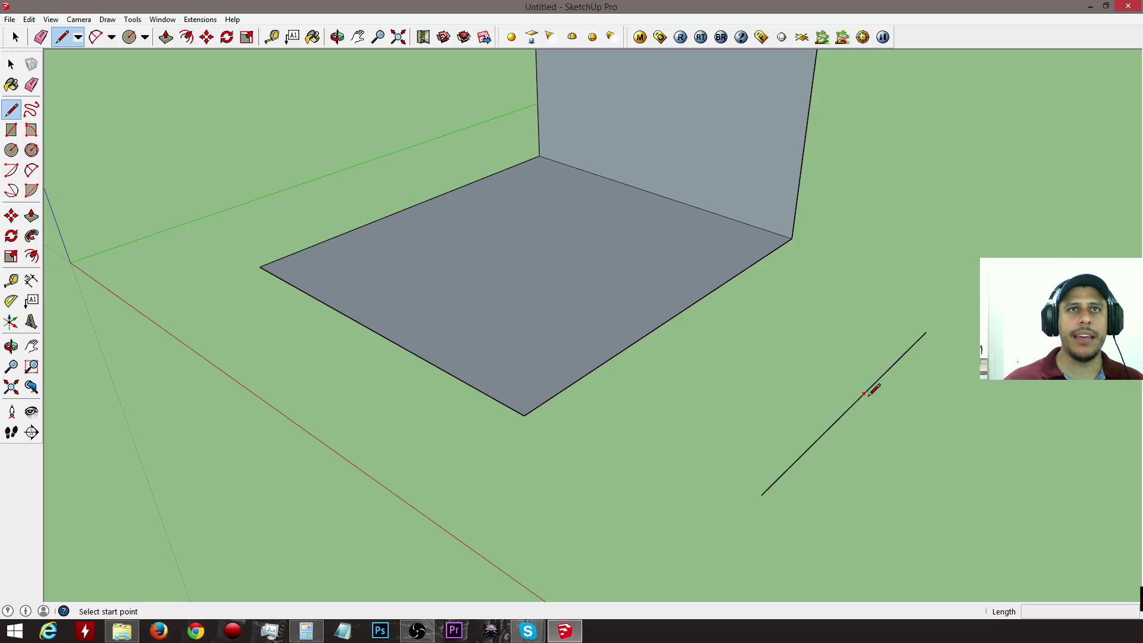
pyautogui.moveTo(863, 390)
pyautogui.mouseDown(button='middle')
pyautogui.moveTo(694, 363)
pyautogui.moveTo(724, 404)
pyautogui.mouseUp(button='middle')
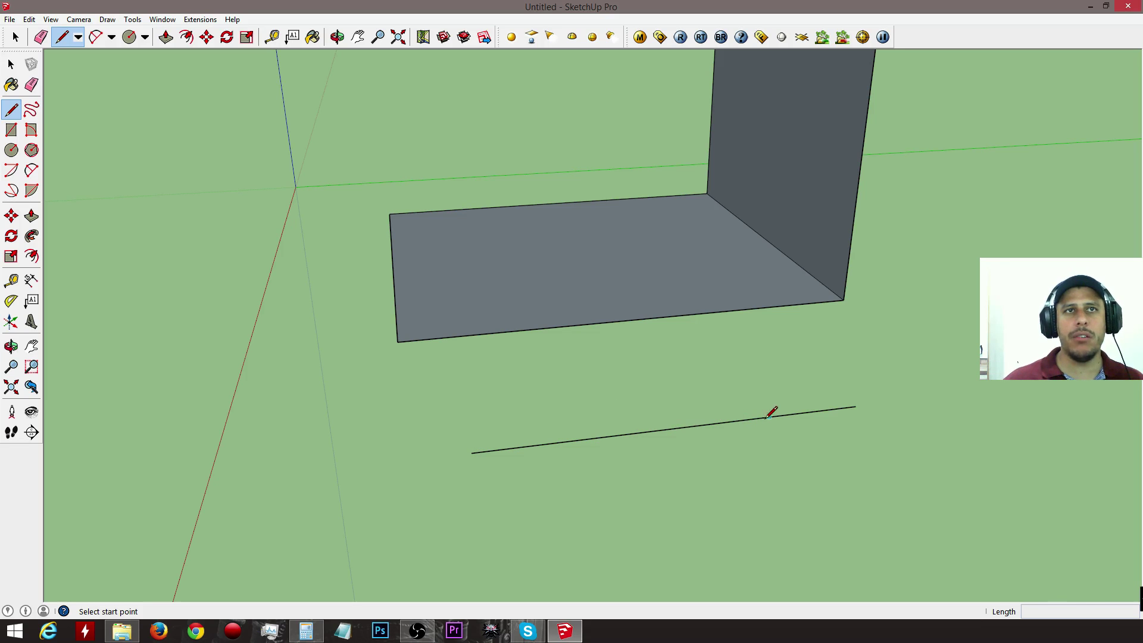
pyautogui.click(577, 441)
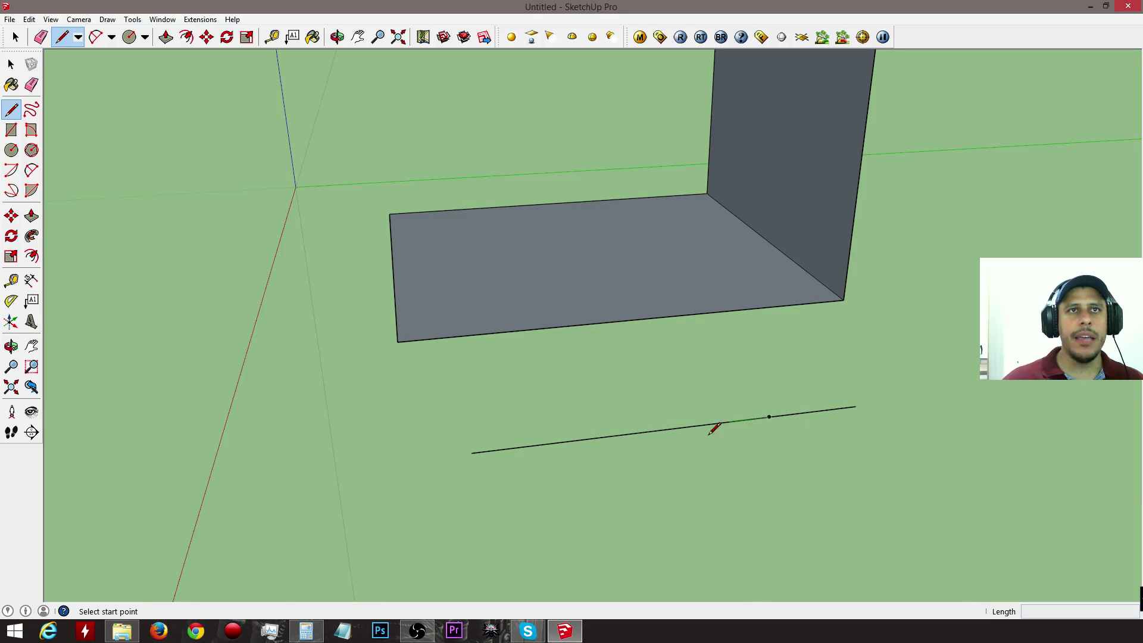
pyautogui.press('space')
pyautogui.moveTo(742, 427); pyautogui.dragTo(455, 432)
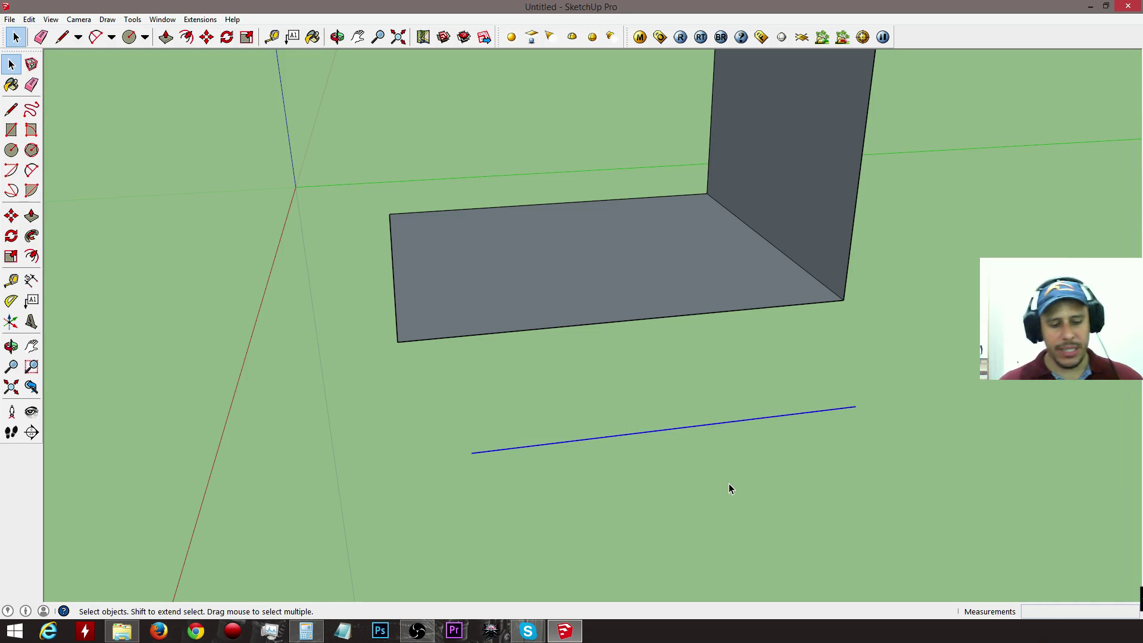
pyautogui.press('Delete')
# - Draw a line about 3.03 m long over the ground rectangle's edge nearest the red axis, starting at its outer corner
pyautogui.moveTo(640, 415); pyautogui.dragTo(929, 564, button='middle')
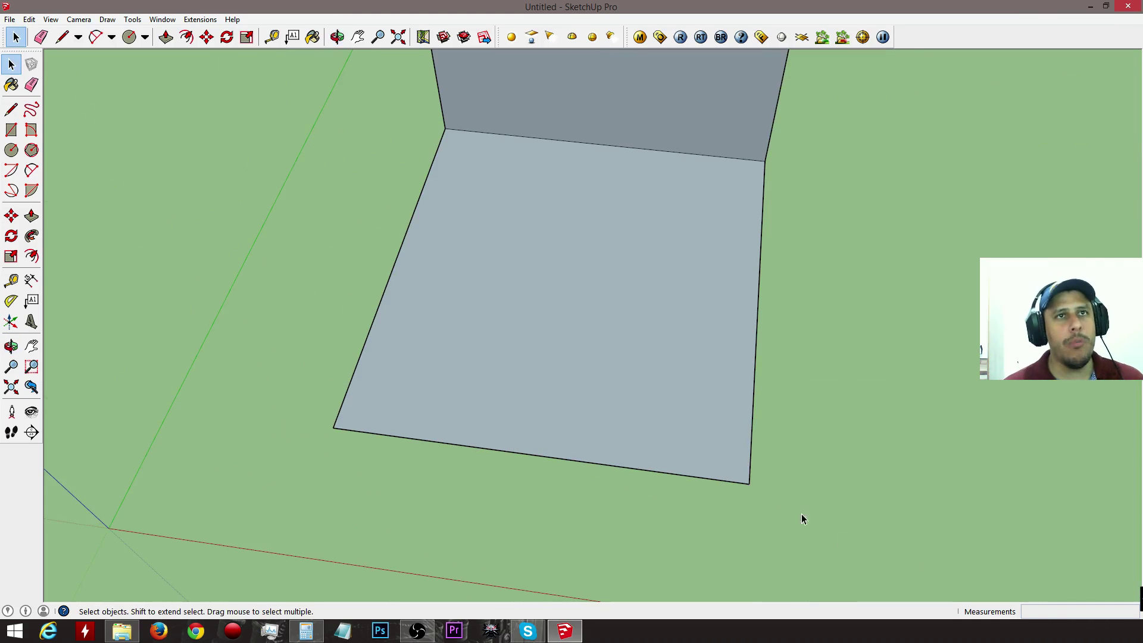
pyautogui.press('l')
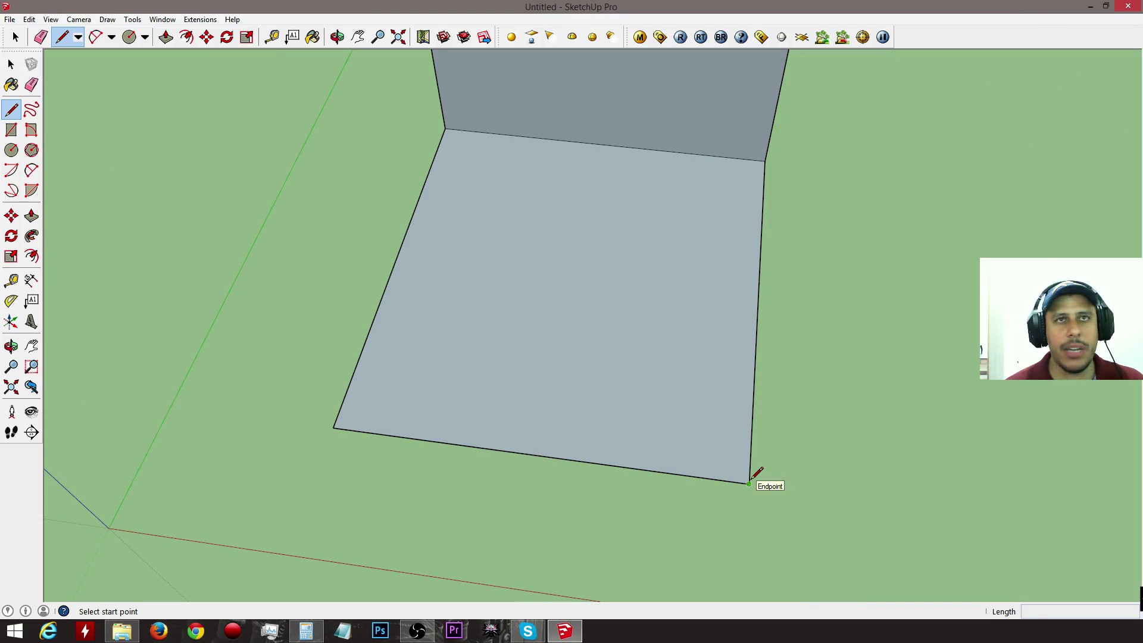
pyautogui.click(749, 482)
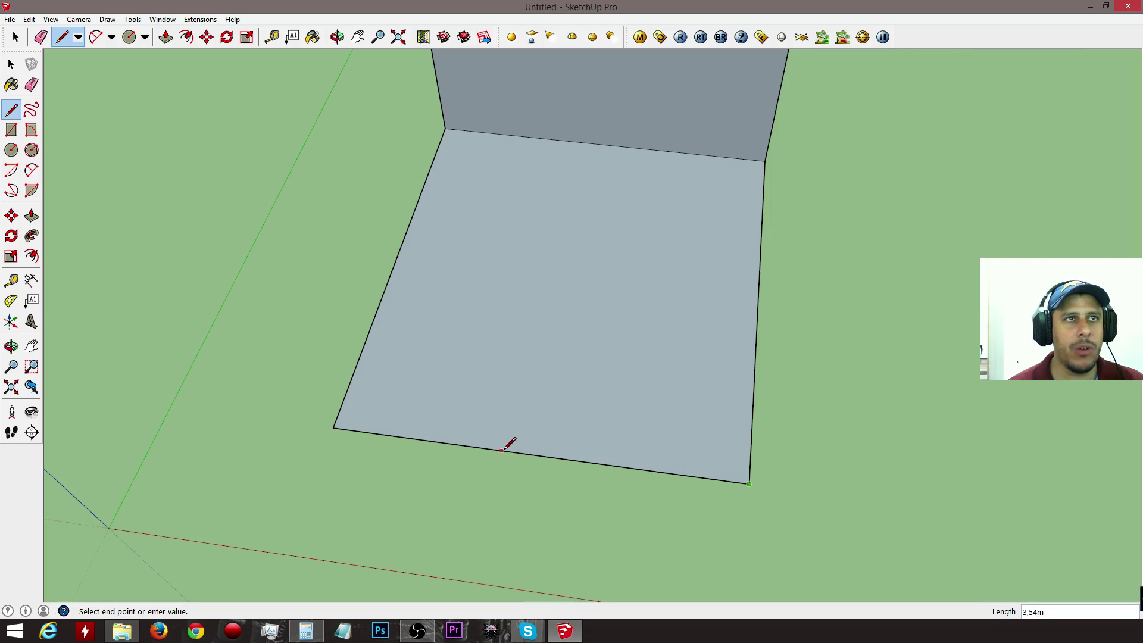
pyautogui.press('Escape')
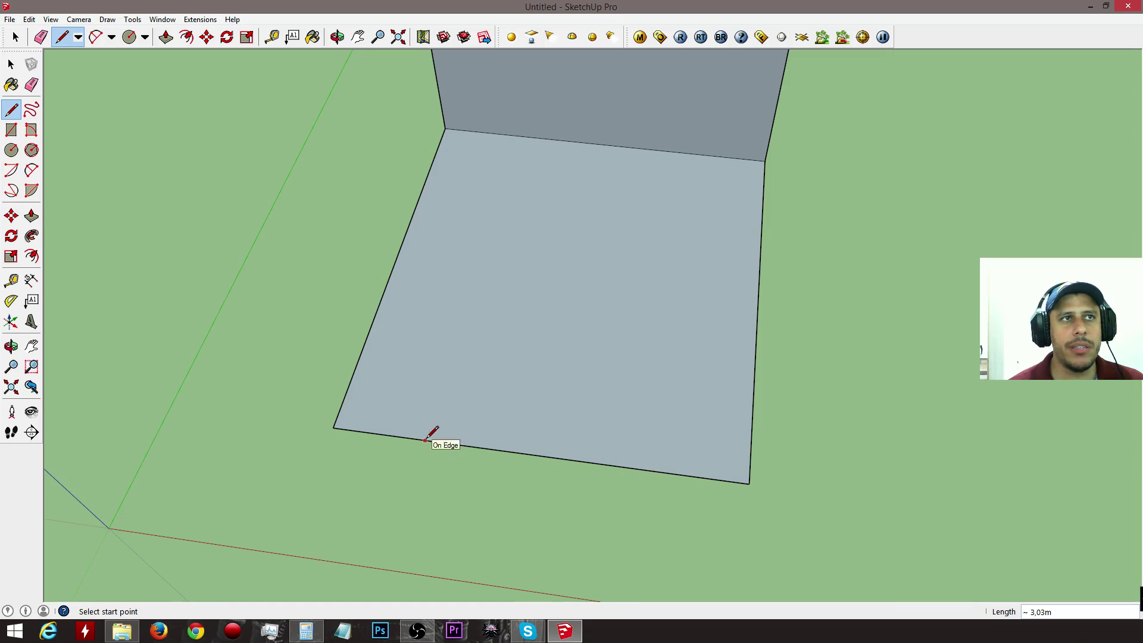
# - Draw a freestanding line on the ground beside the rectangle's outer edge, parallel to the green axis
pyautogui.moveTo(919, 478); pyautogui.dragTo(593, 471, button='middle')
pyautogui.click(563, 515)
pyautogui.click(901, 420)
pyautogui.press('space')
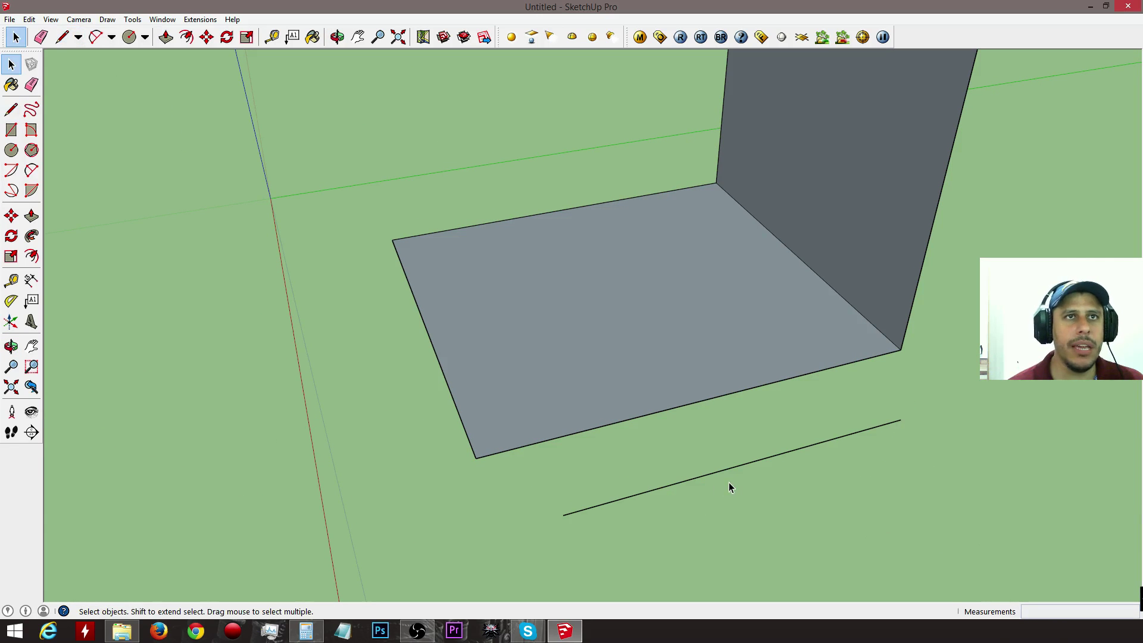
# - Split the freestanding line by drawing a segment about 1.54 m long over it from its end nearest the red axis
pyautogui.press('l')
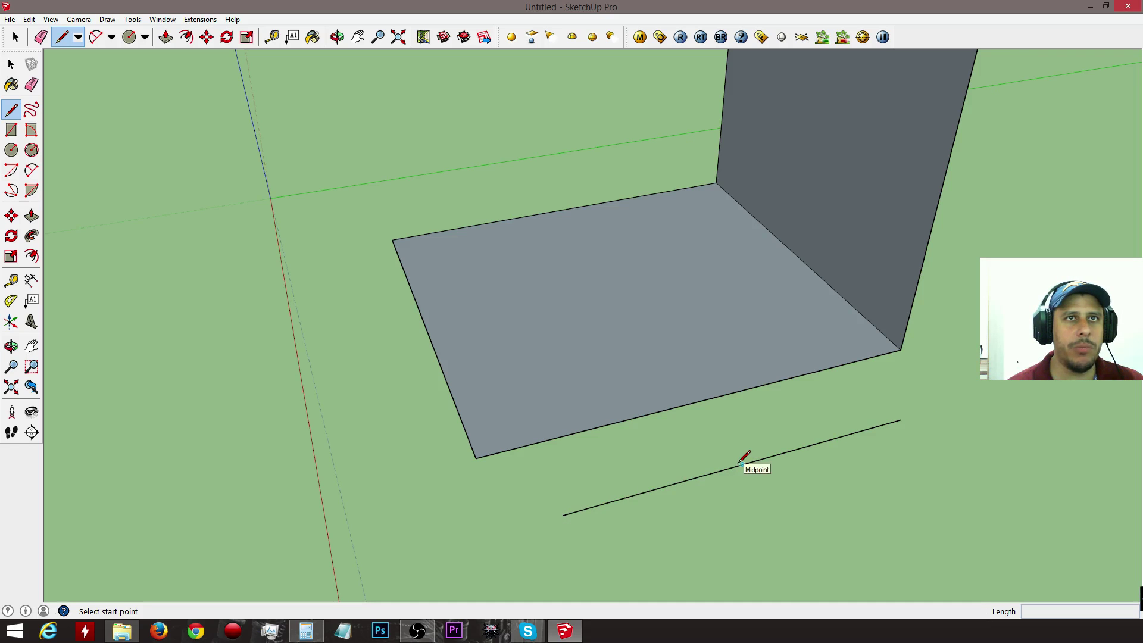
pyautogui.click(564, 515)
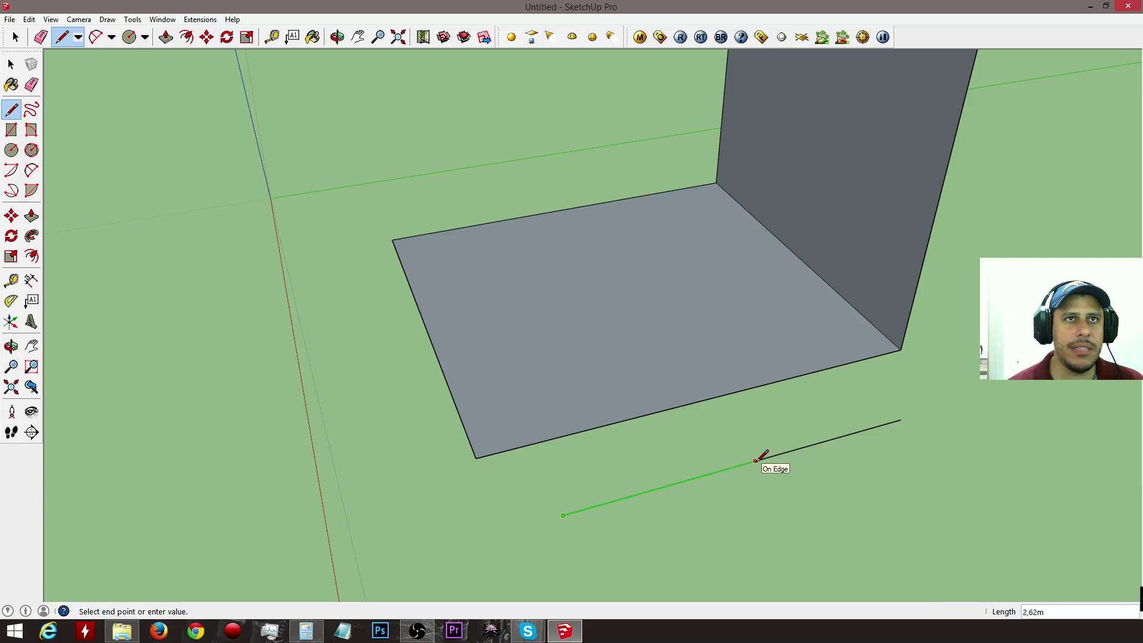
pyautogui.click(680, 481)
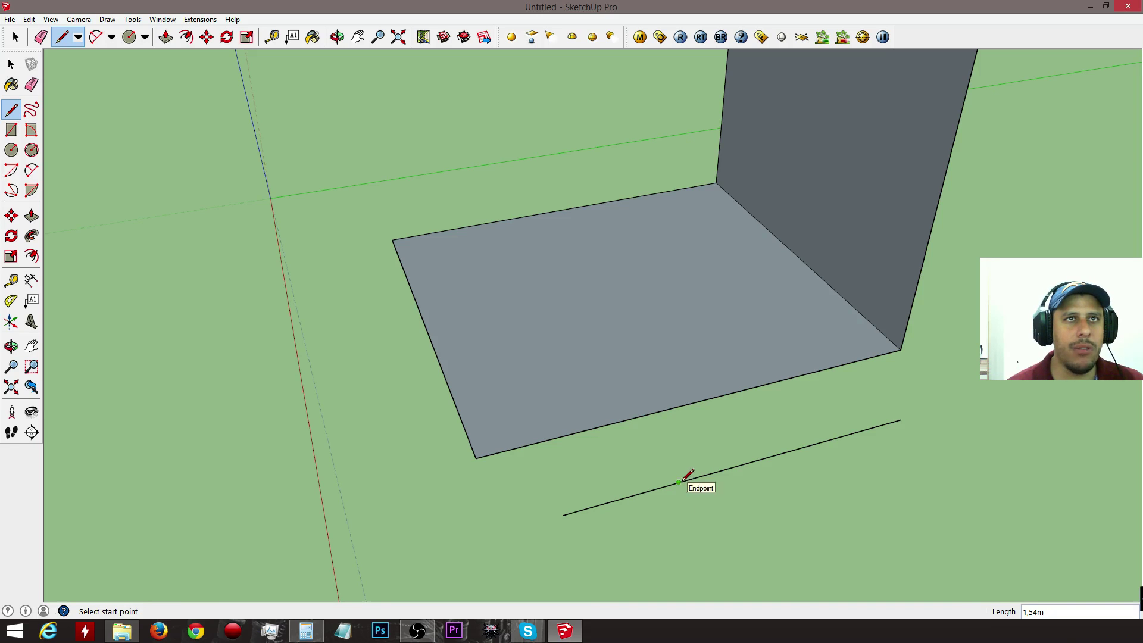
pyautogui.press('space')
# - Select the longer part of the split line and a part of the rectangle's split edge to check the separate segments
pyautogui.click(711, 473)
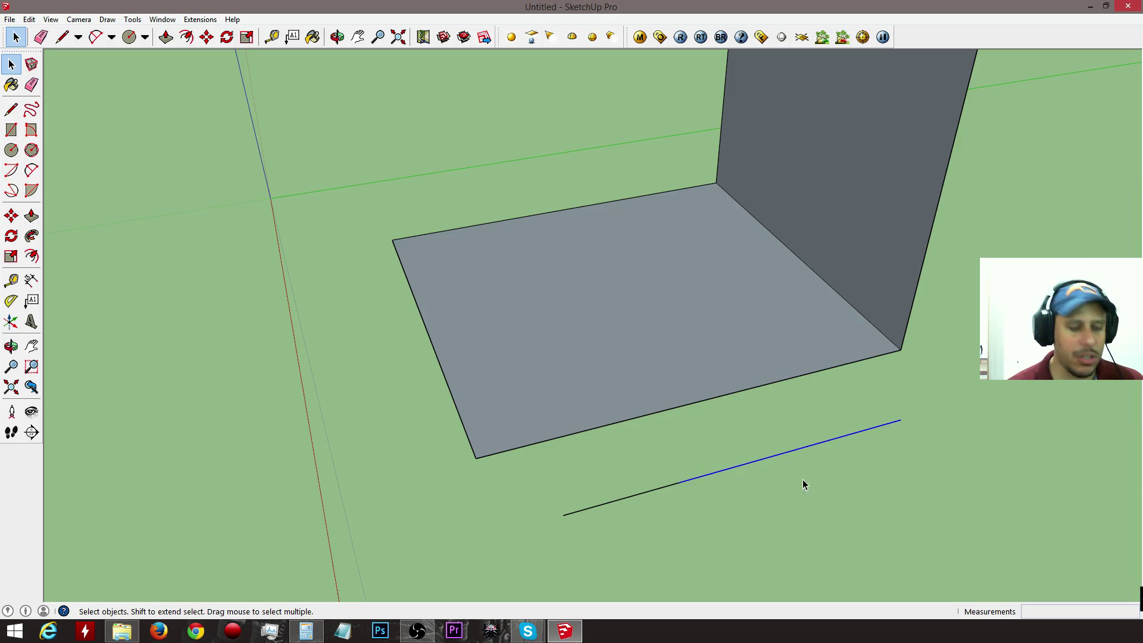
pyautogui.press('m')
pyautogui.press('space')
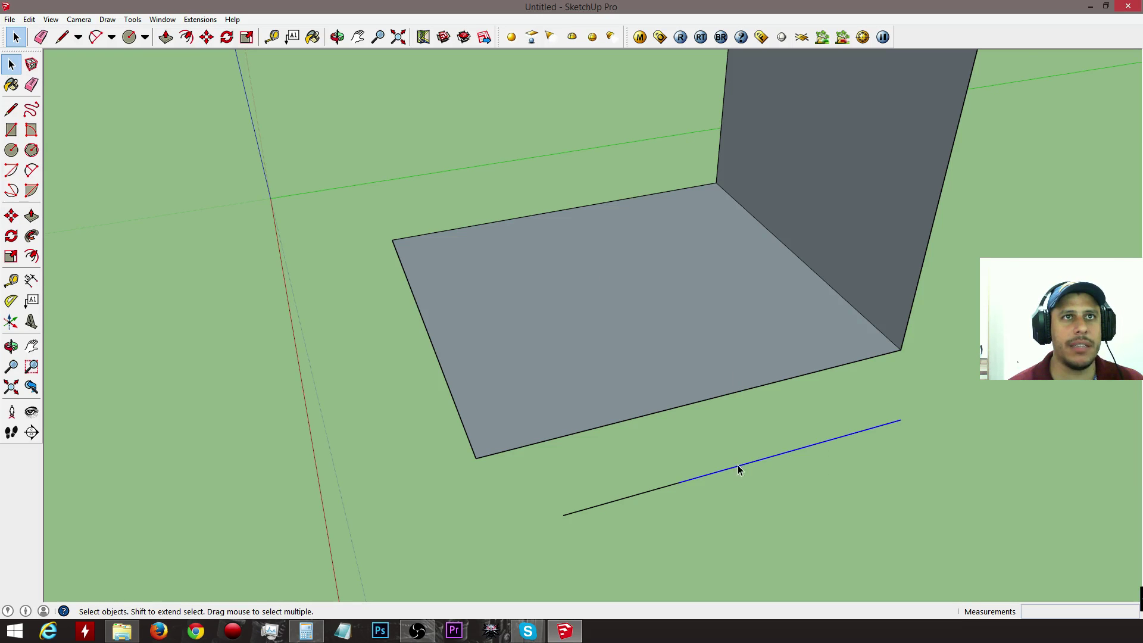
pyautogui.moveTo(898, 488); pyautogui.dragTo(799, 432)
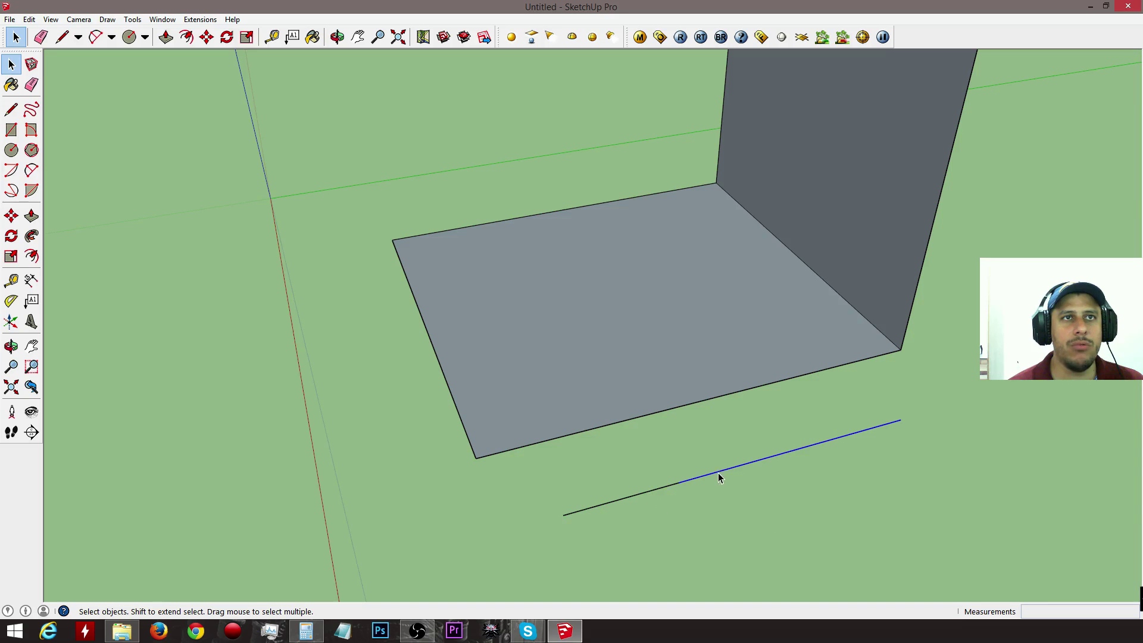
pyautogui.click(456, 404)
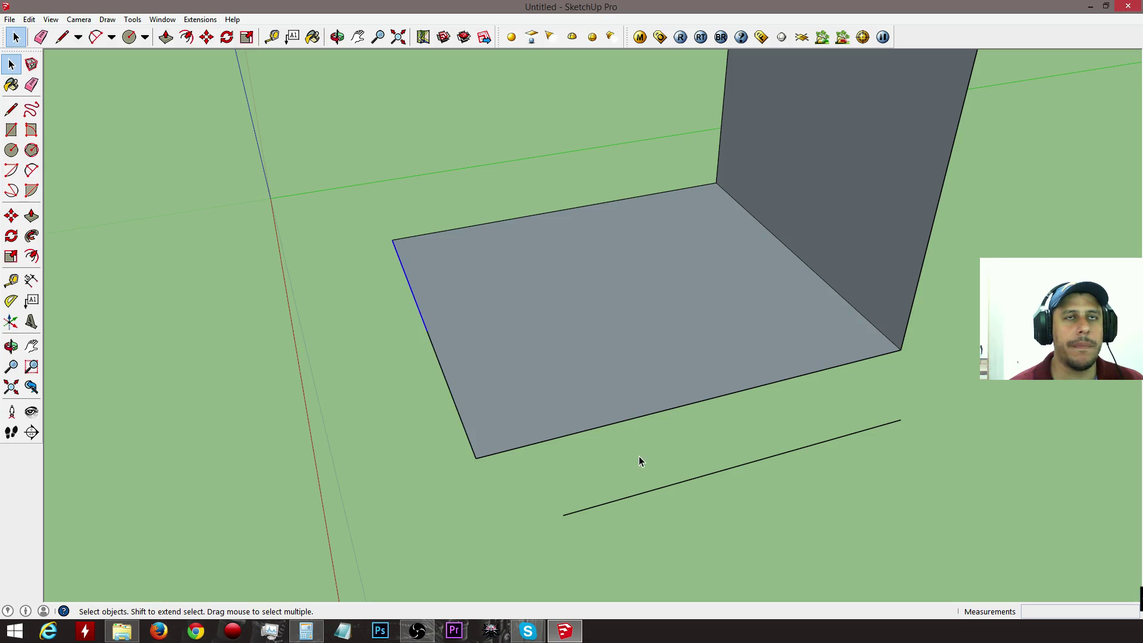
pyautogui.moveTo(795, 484); pyautogui.dragTo(875, 482, button='middle')
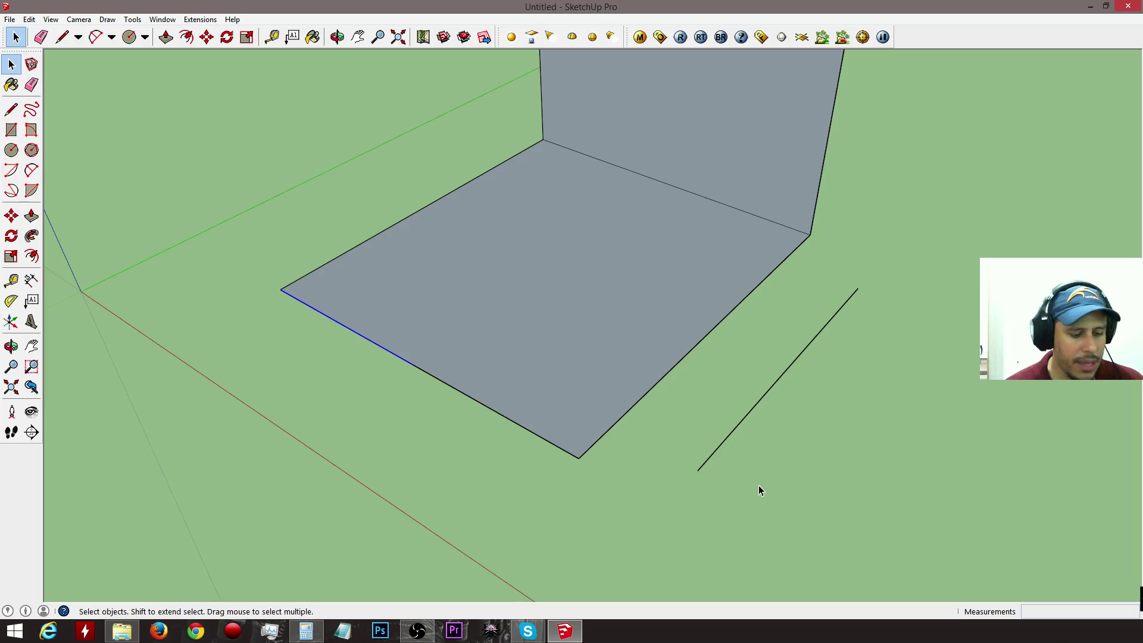
# - Draw three lines from the freestanding line's end nearest the red axis back to its other end, closing a rectangular face
pyautogui.press('l')
pyautogui.click(698, 470)
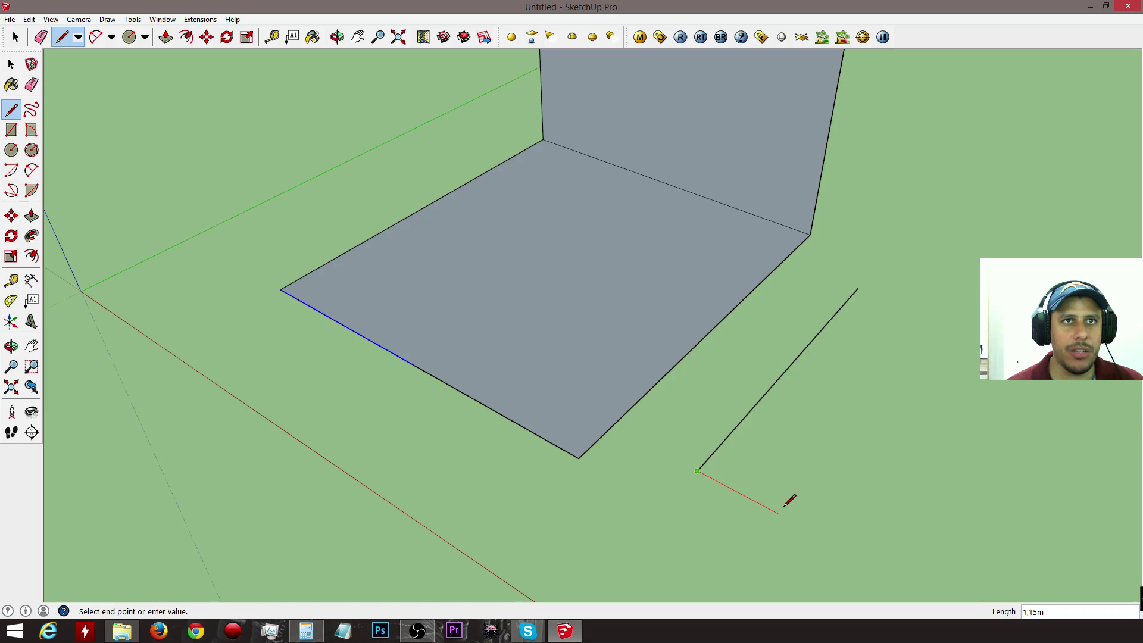
pyautogui.click(830, 541)
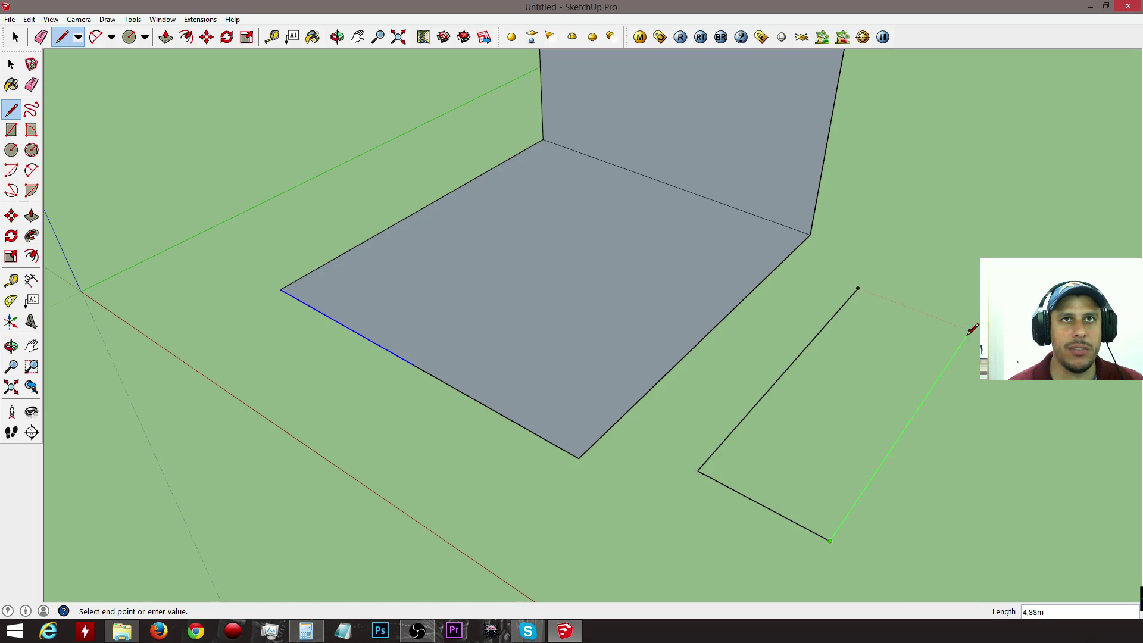
pyautogui.click(970, 329)
pyautogui.click(858, 288)
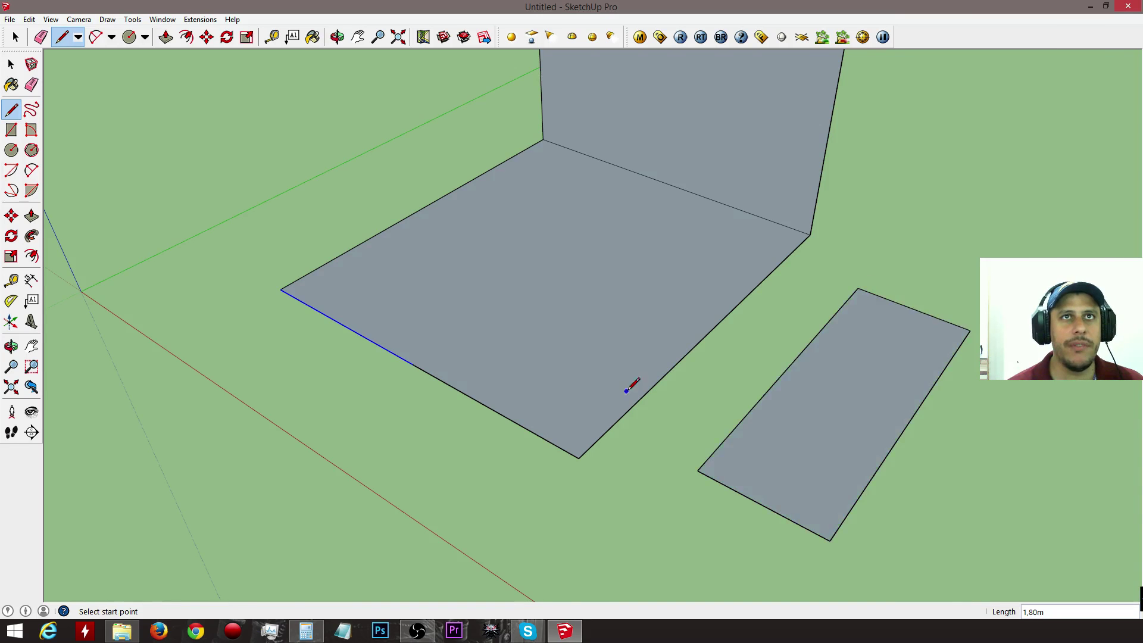
# - Extrude the new rectangular face 2.64 m into a box with Push/Pull and view its side facing the ground rectangle
pyautogui.moveTo(625, 383); pyautogui.dragTo(929, 400, button='middle')
pyautogui.press('p')
pyautogui.click(836, 329)
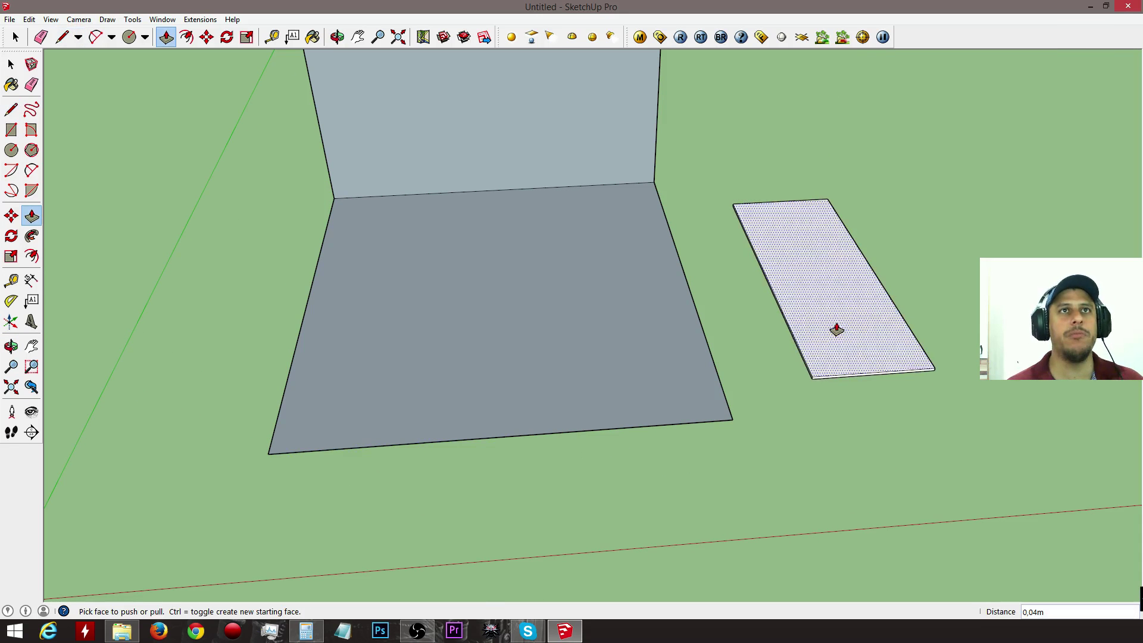
pyautogui.moveTo(906, 201); pyautogui.dragTo(685, 271, button='middle')
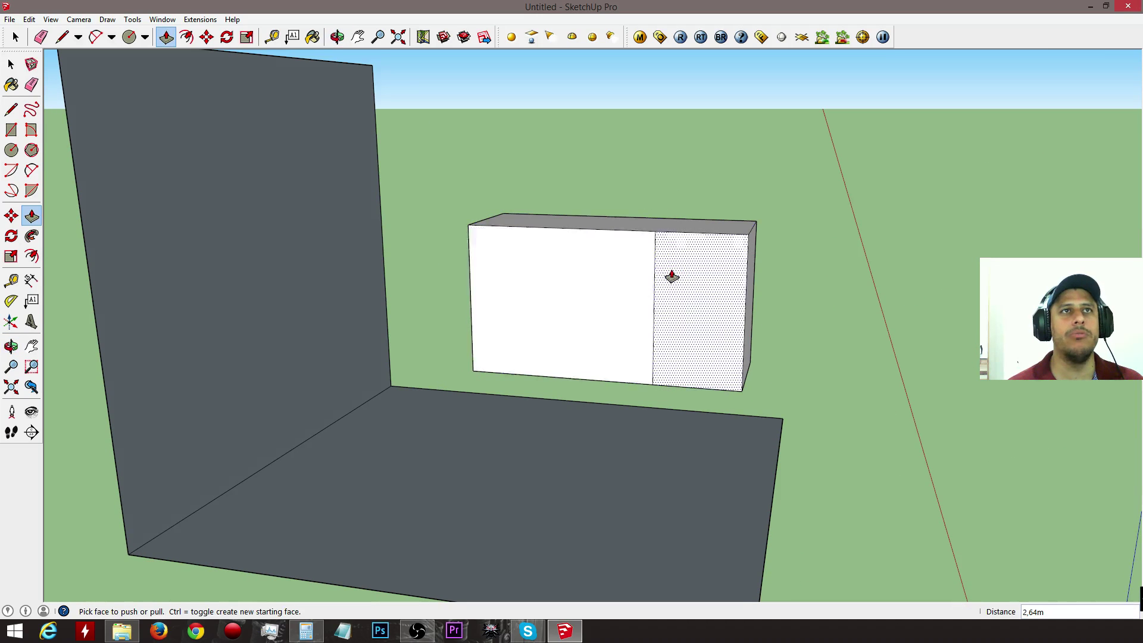
pyautogui.moveTo(724, 311); pyautogui.dragTo(577, 403, button='middle')
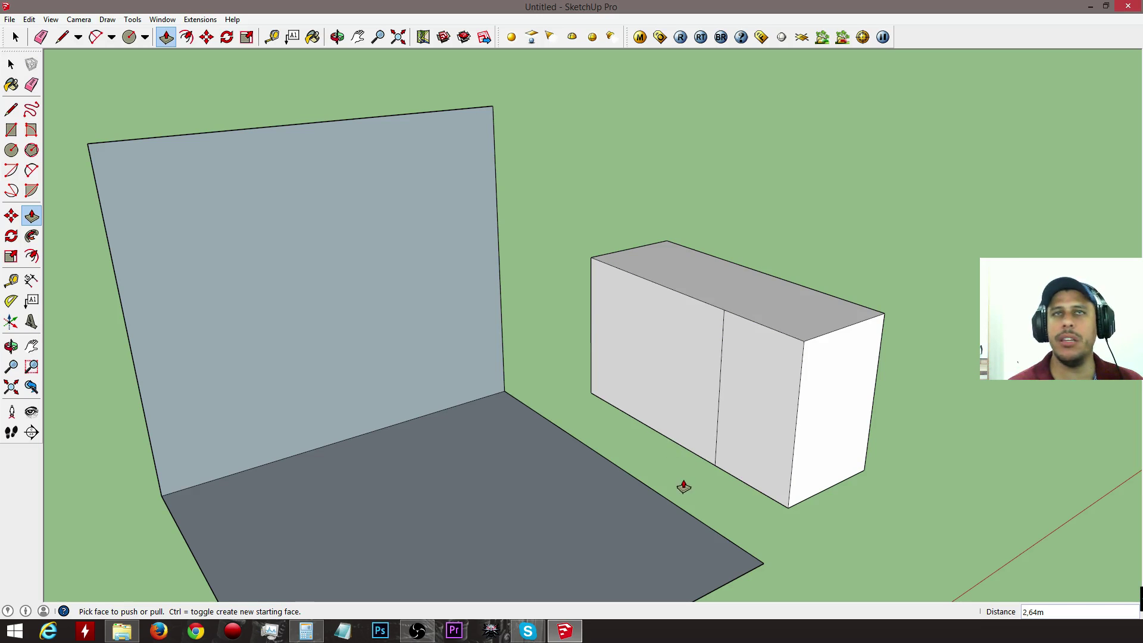
# - Erase the vertical dividing edge on the box's side and delete the whole box
pyautogui.press('e')
pyautogui.click(727, 358)
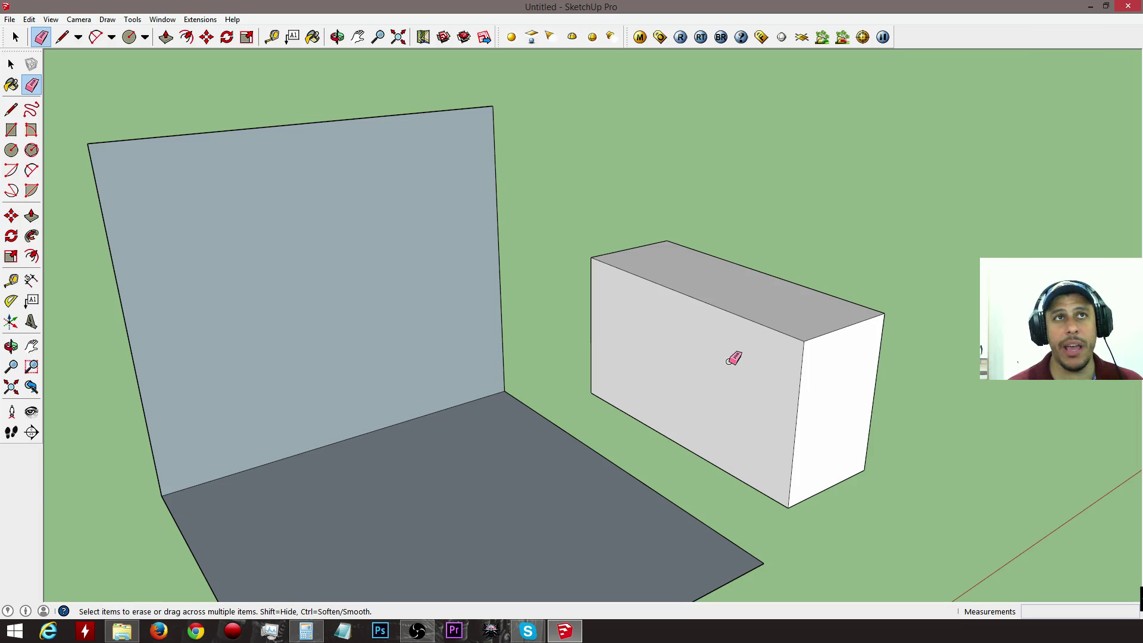
pyautogui.press('space')
pyautogui.tripleClick(752, 441)
pyautogui.press('Delete')
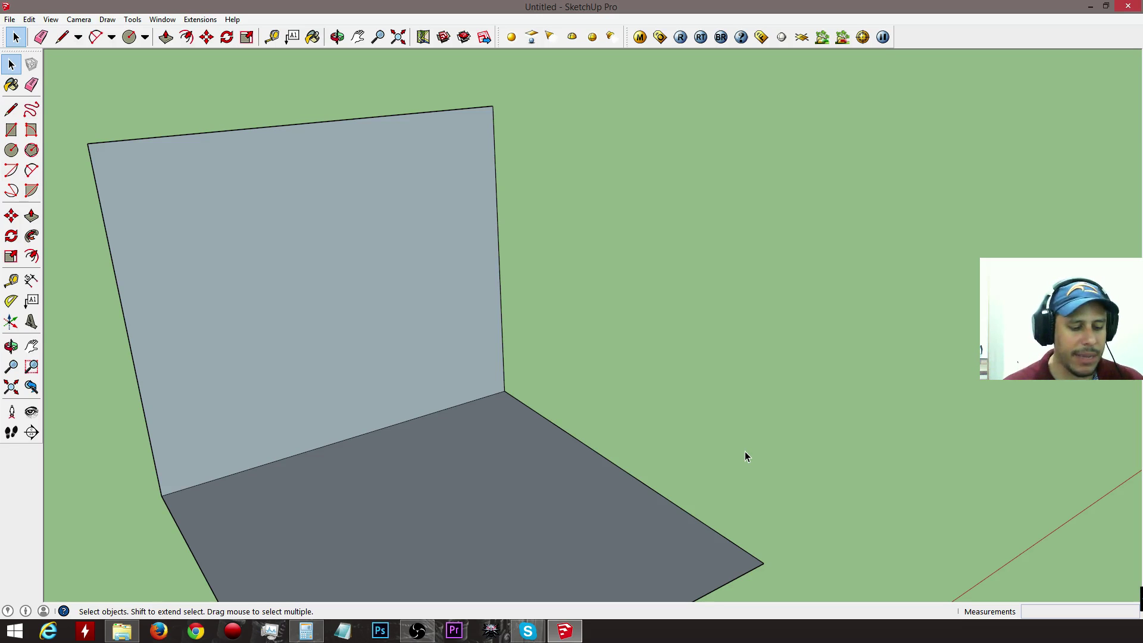
# - Push/Pull the ground rectangle upward into a box that stays below the top of the vertical face
pyautogui.press('l')
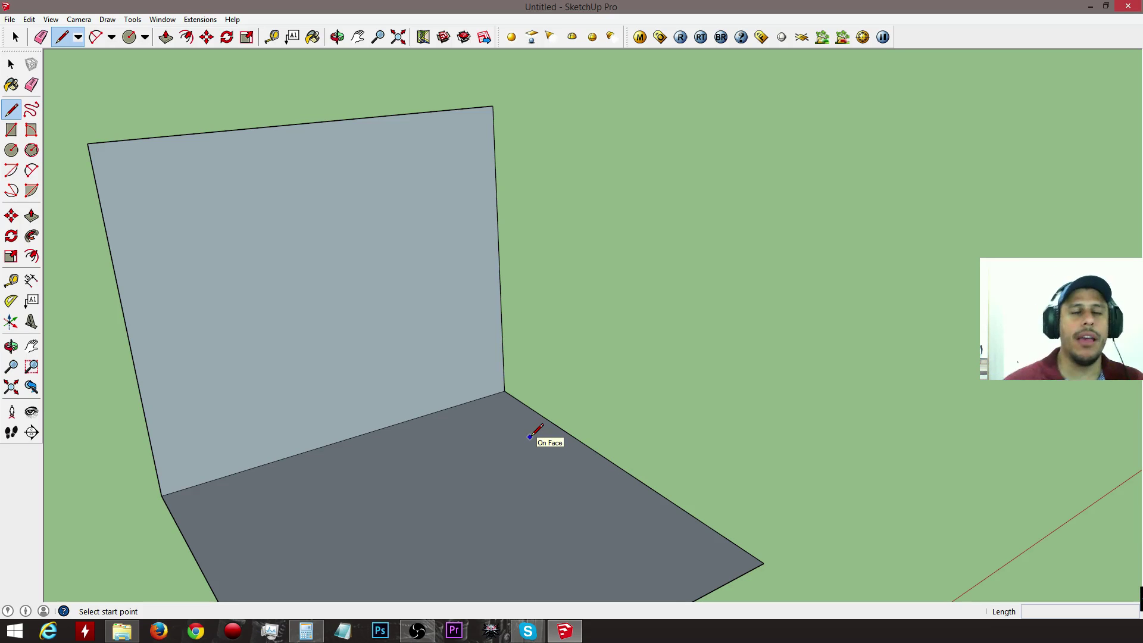
pyautogui.moveTo(531, 436); pyautogui.dragTo(421, 439, button='middle')
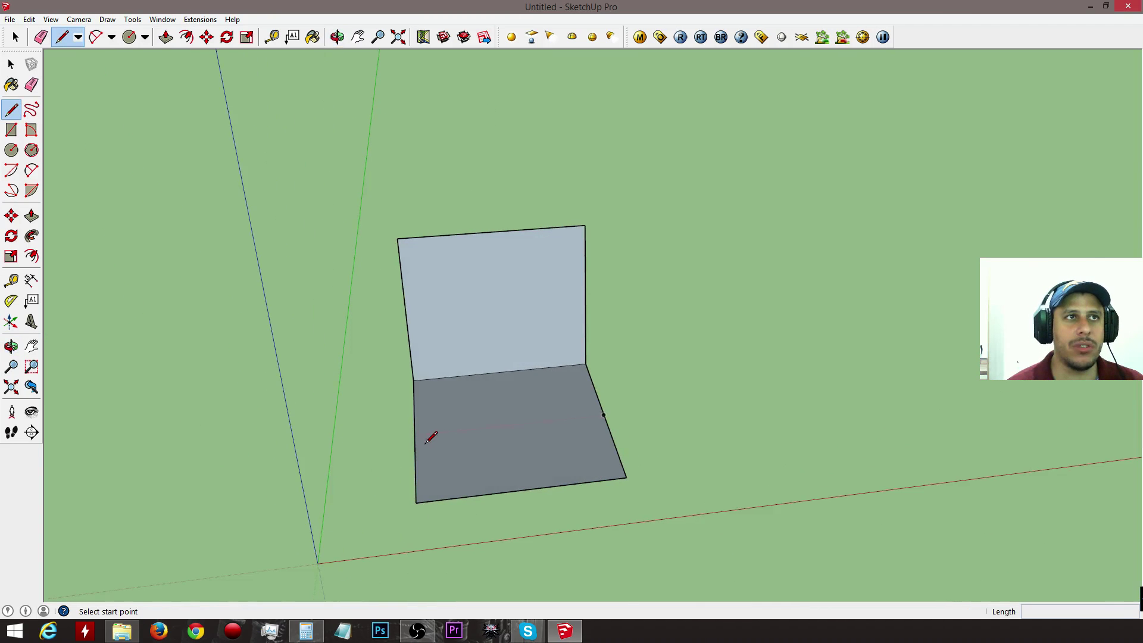
pyautogui.moveTo(492, 425); pyautogui.dragTo(419, 370, button='middle')
pyautogui.scroll(2, 488, 377)
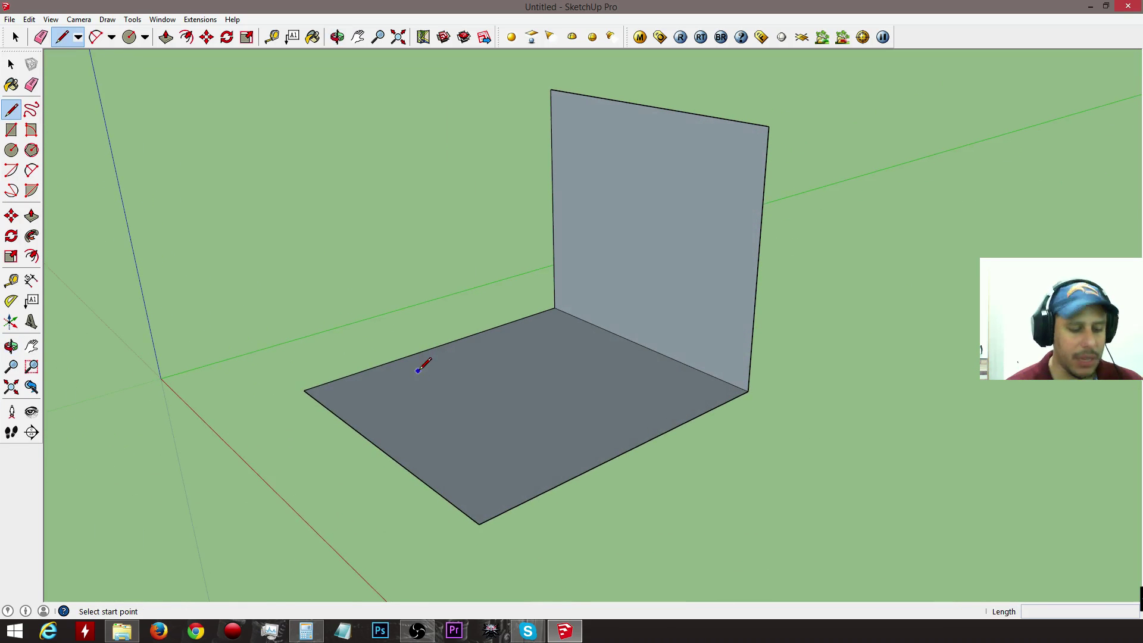
pyautogui.press('p')
pyautogui.click(614, 401)
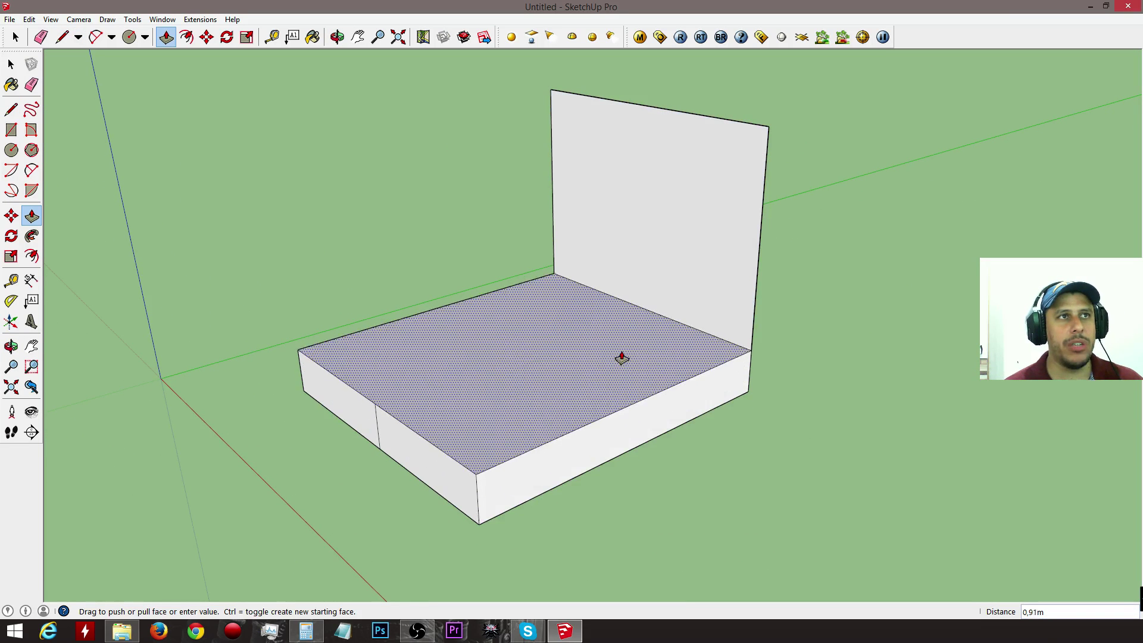
pyautogui.click(583, 290)
pyautogui.moveTo(332, 370)
pyautogui.mouseDown(button='middle')
pyautogui.moveTo(508, 370)
pyautogui.moveTo(406, 396)
pyautogui.mouseUp(button='middle')
# - Erase the vertical dividing edge on the box's front, and undo both the erasure and the extrusion
pyautogui.press('e')
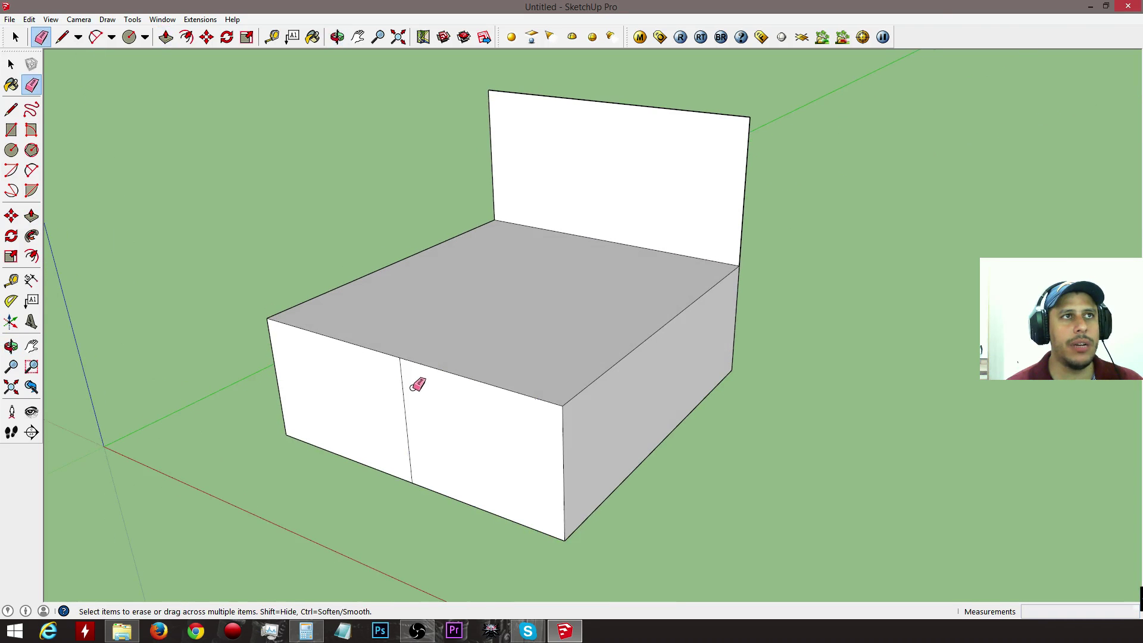
pyautogui.click(400, 388)
pyautogui.hotkey('ctrl', 'z')
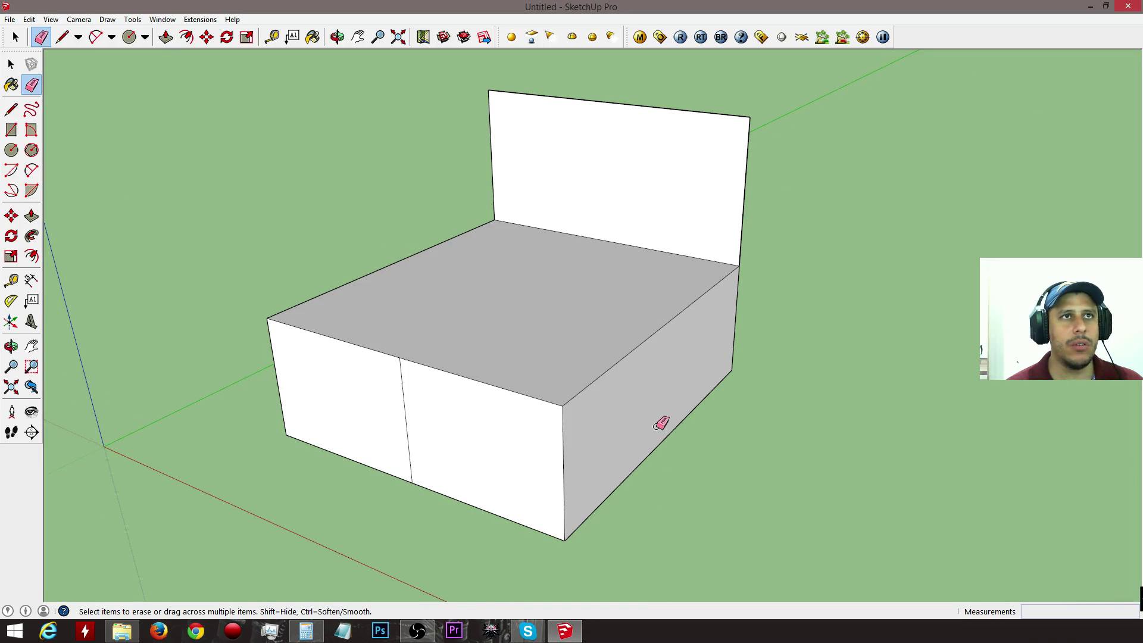
pyautogui.hotkey('ctrl', 'z')
pyautogui.moveTo(664, 425); pyautogui.dragTo(670, 501, button='middle')
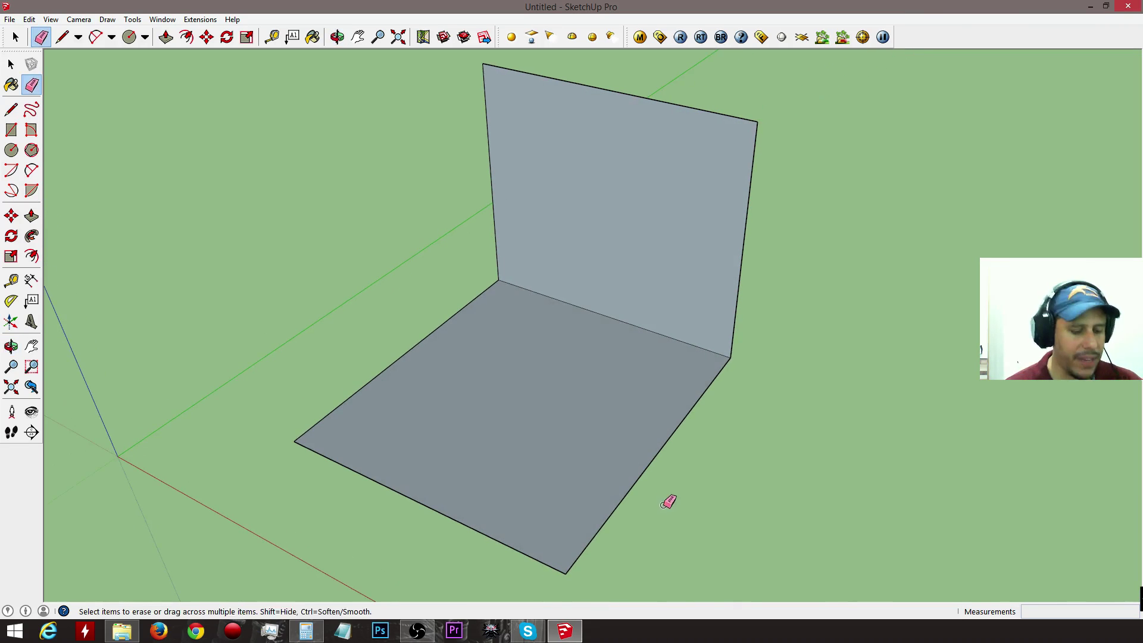
# - Draw a closed rectangle on the ground beside the existing one, aligning its ends along the red axis with that rectangle's corners
pyautogui.press('l')
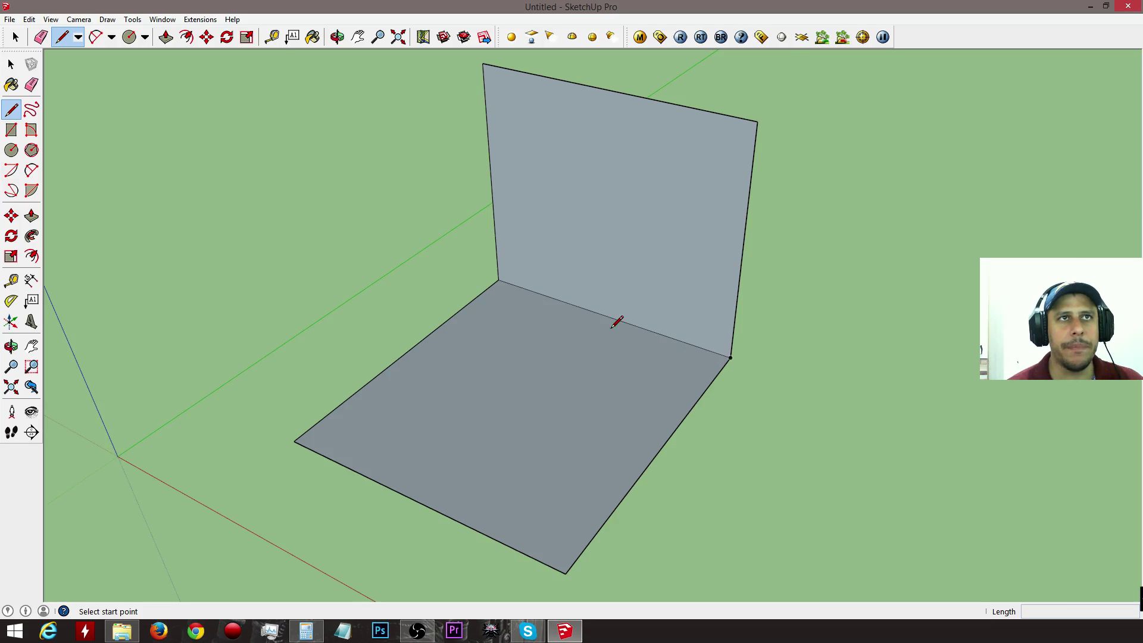
pyautogui.scroll(-3, 616, 323)
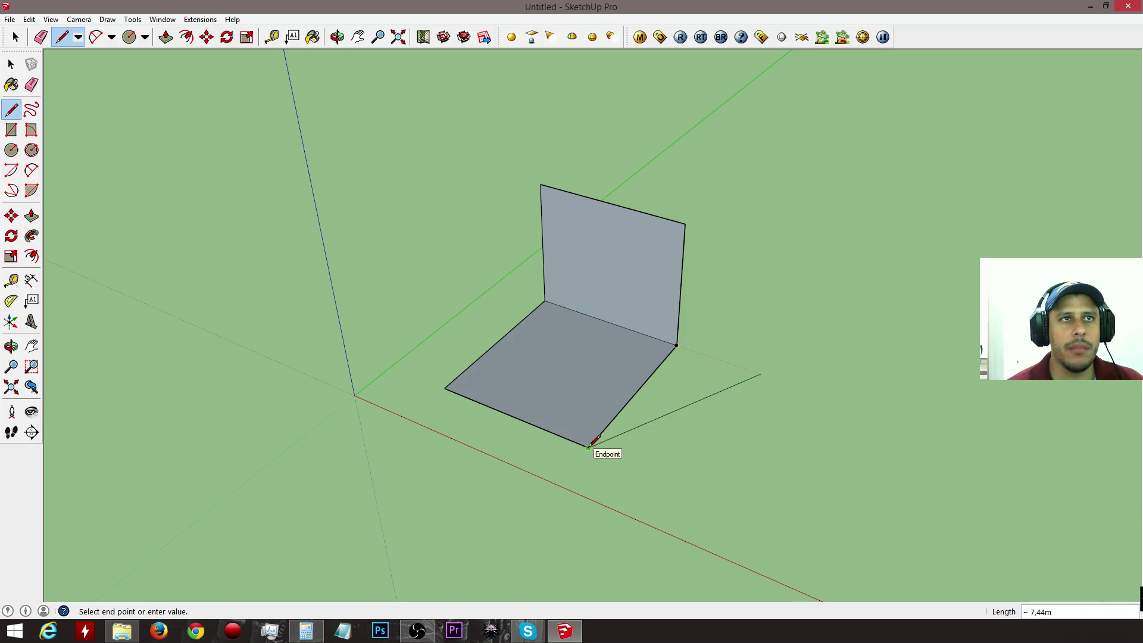
pyautogui.click(683, 486)
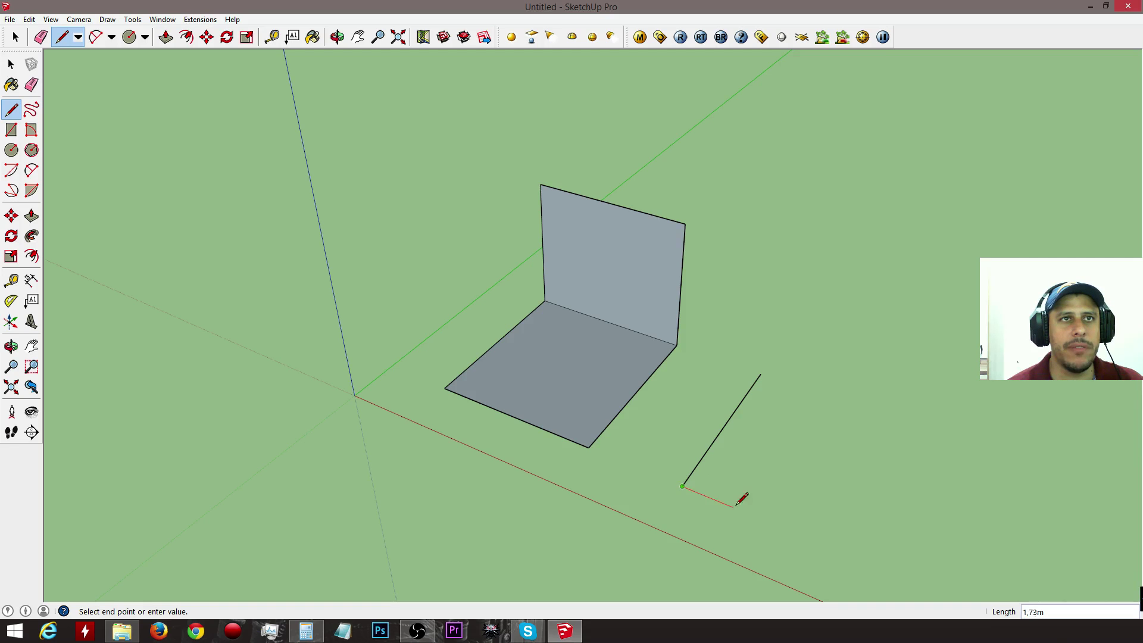
pyautogui.click(808, 537)
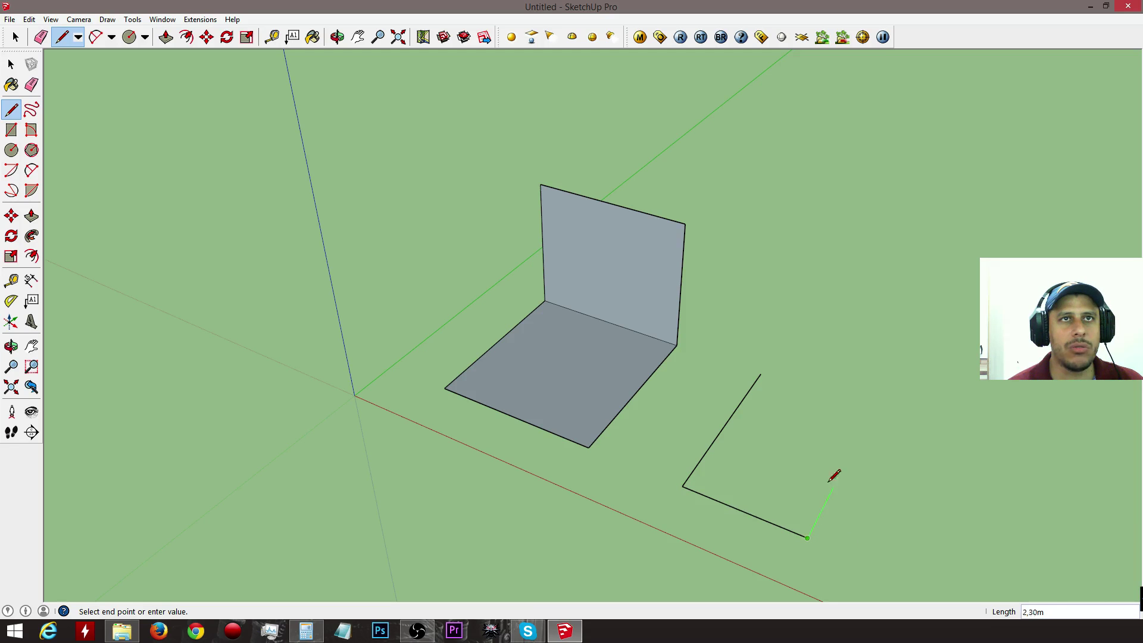
pyautogui.click(873, 411)
pyautogui.click(760, 375)
# - Place guides along the first ground rectangle's two edges parallel to the red axis and check the new rectangle's alignment against them
pyautogui.moveTo(845, 421); pyautogui.dragTo(622, 257, button='middle')
pyautogui.press('t')
pyautogui.click(592, 238)
pyautogui.click(595, 244)
pyautogui.click(772, 229)
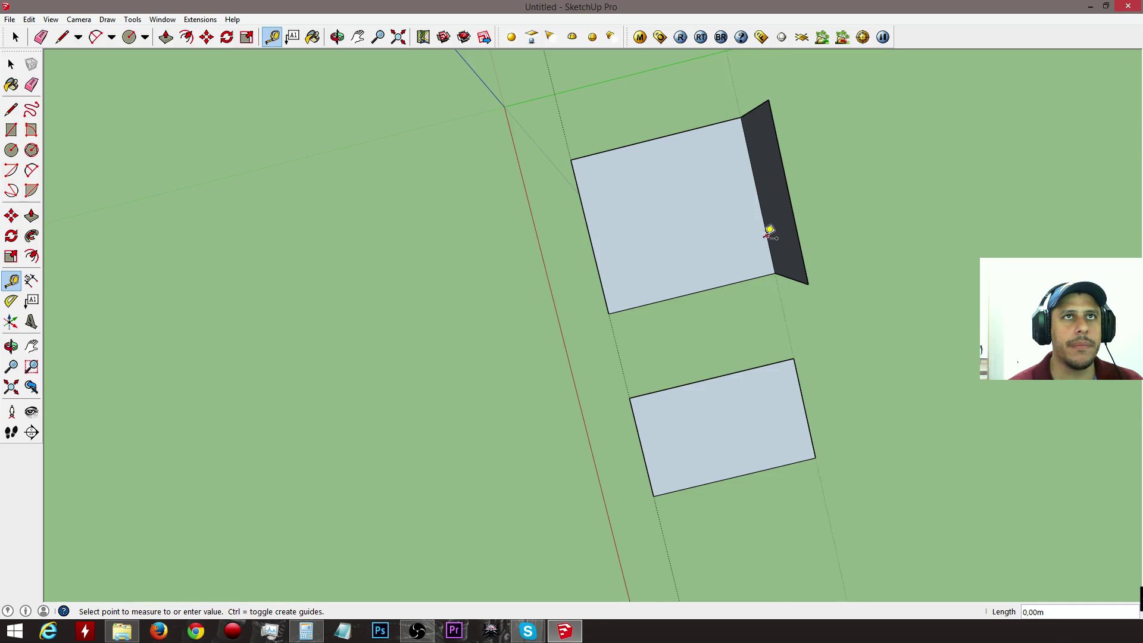
pyautogui.click(773, 230)
pyautogui.moveTo(773, 230); pyautogui.dragTo(865, 314, button='middle')
pyautogui.scroll(5, 758, 480)
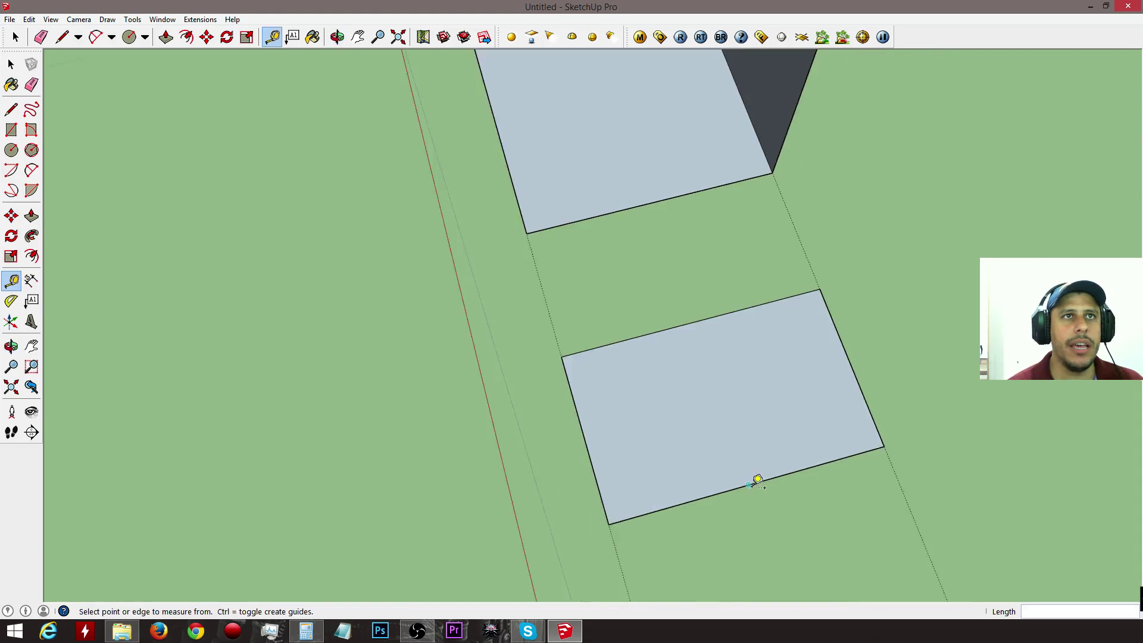
pyautogui.moveTo(768, 470); pyautogui.dragTo(968, 358, button='middle')
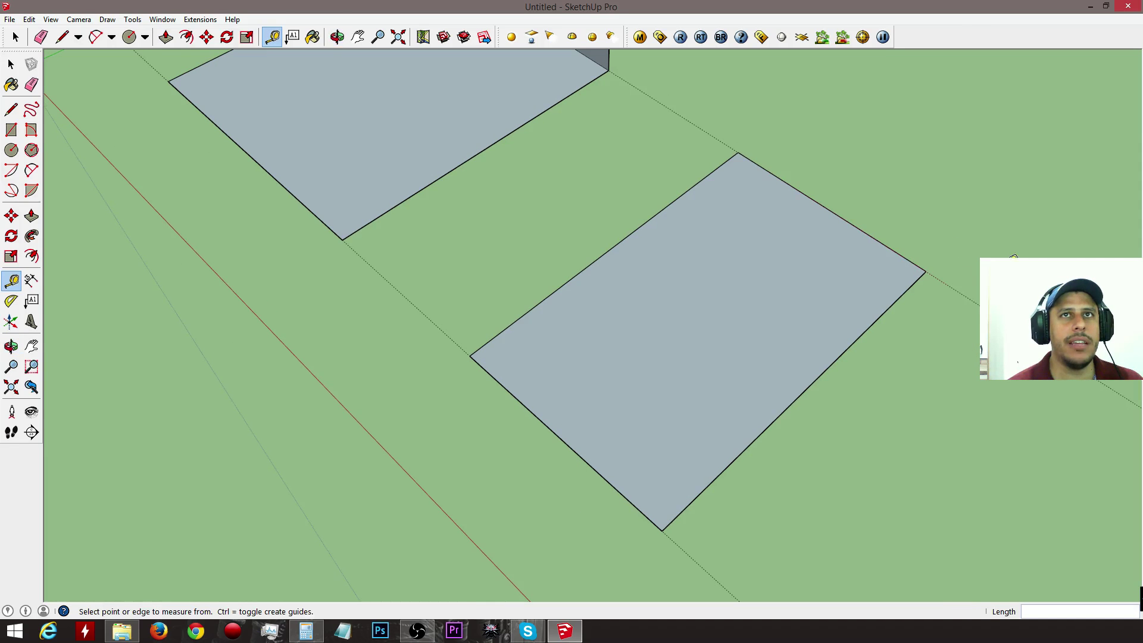
pyautogui.click(993, 312)
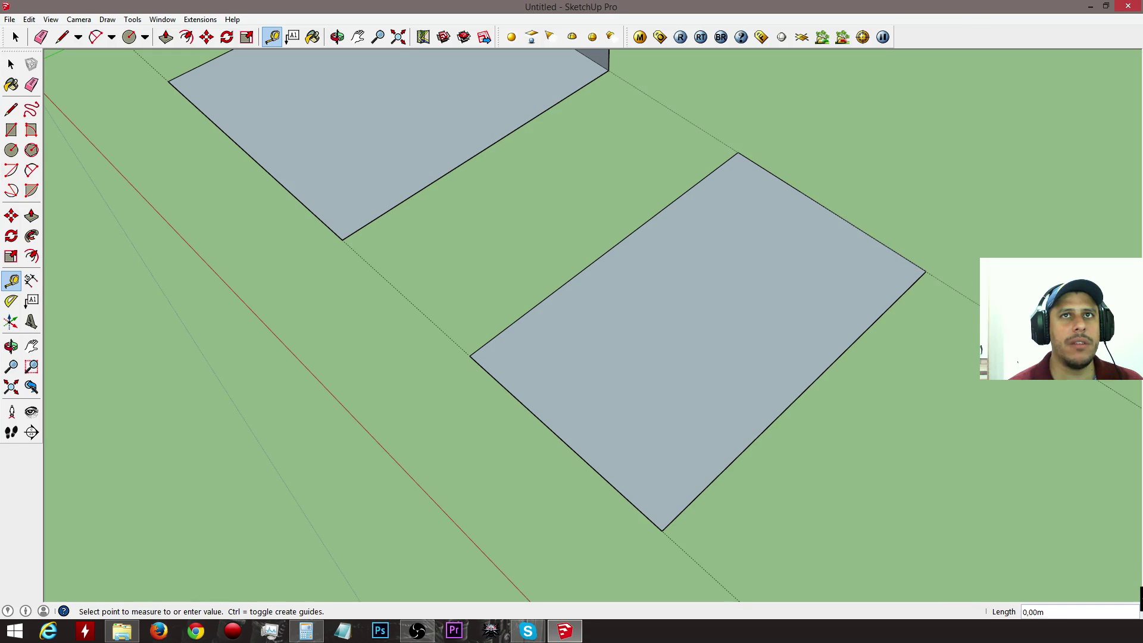
pyautogui.click(813, 377)
# - Erase both guides running along the two ground rectangles
pyautogui.moveTo(813, 377)
pyautogui.mouseDown(button='middle')
pyautogui.moveTo(899, 377)
pyautogui.moveTo(768, 296)
pyautogui.mouseUp(button='middle')
pyautogui.press('e')
pyautogui.moveTo(797, 184); pyautogui.dragTo(653, 473)
pyautogui.press('space')
pyautogui.moveTo(577, 460)
pyautogui.mouseDown(button='middle')
pyautogui.moveTo(455, 388)
pyautogui.moveTo(717, 418)
pyautogui.mouseUp(button='middle')
# - Draw a freestanding diagonal line about 6.60 m long on the ground beyond the second rectangle, off the axes
pyautogui.press('l')
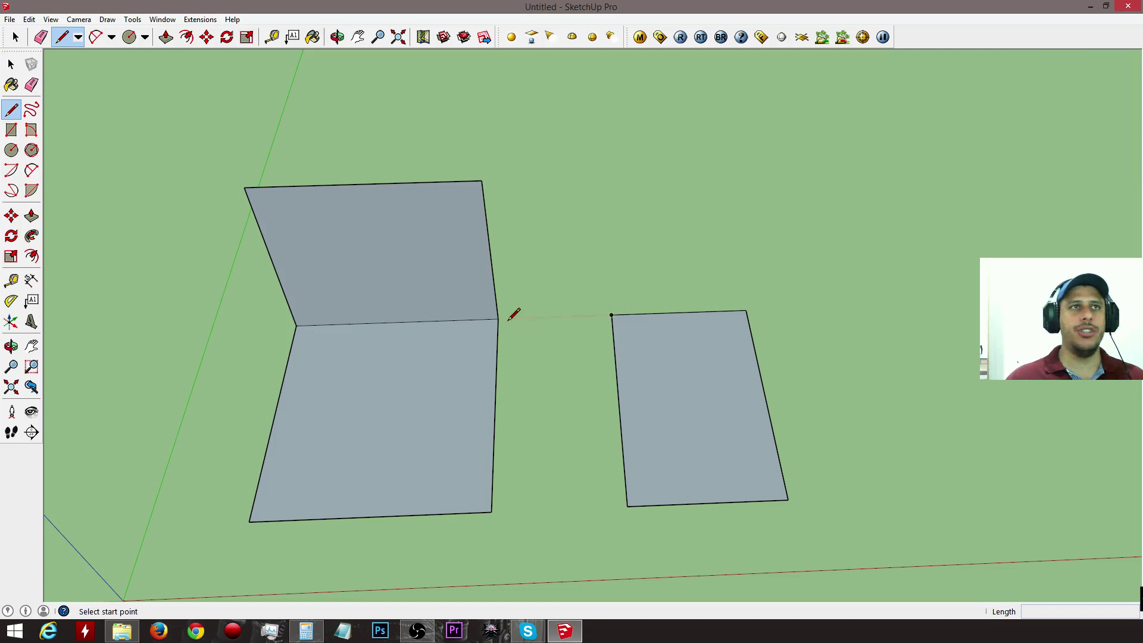
pyautogui.moveTo(721, 371); pyautogui.dragTo(217, 224, button='middle')
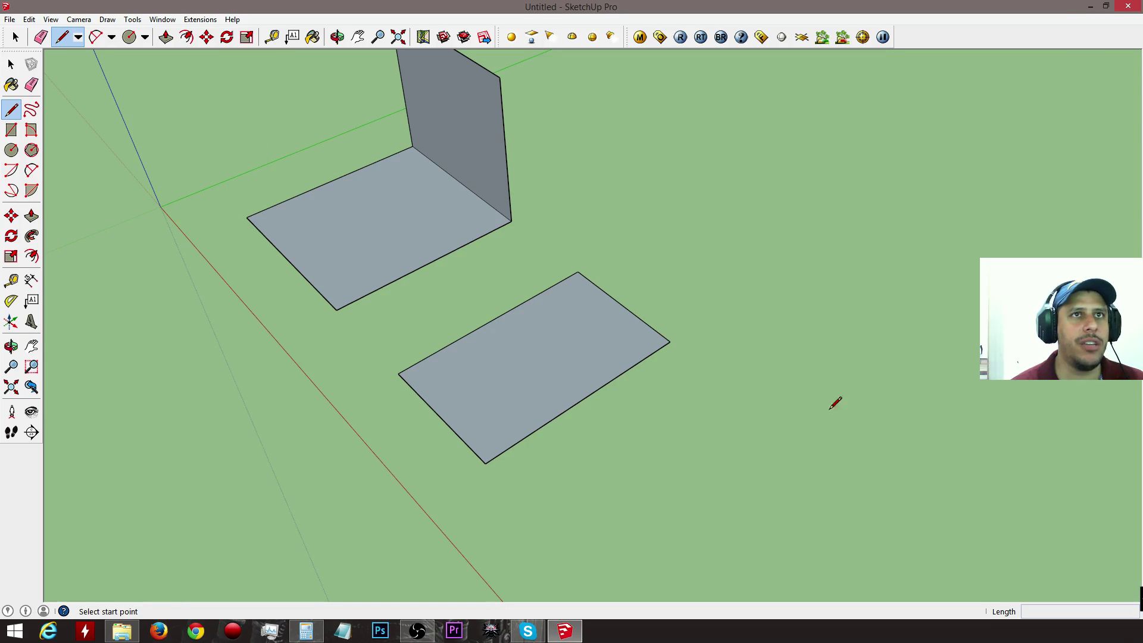
pyautogui.click(828, 360)
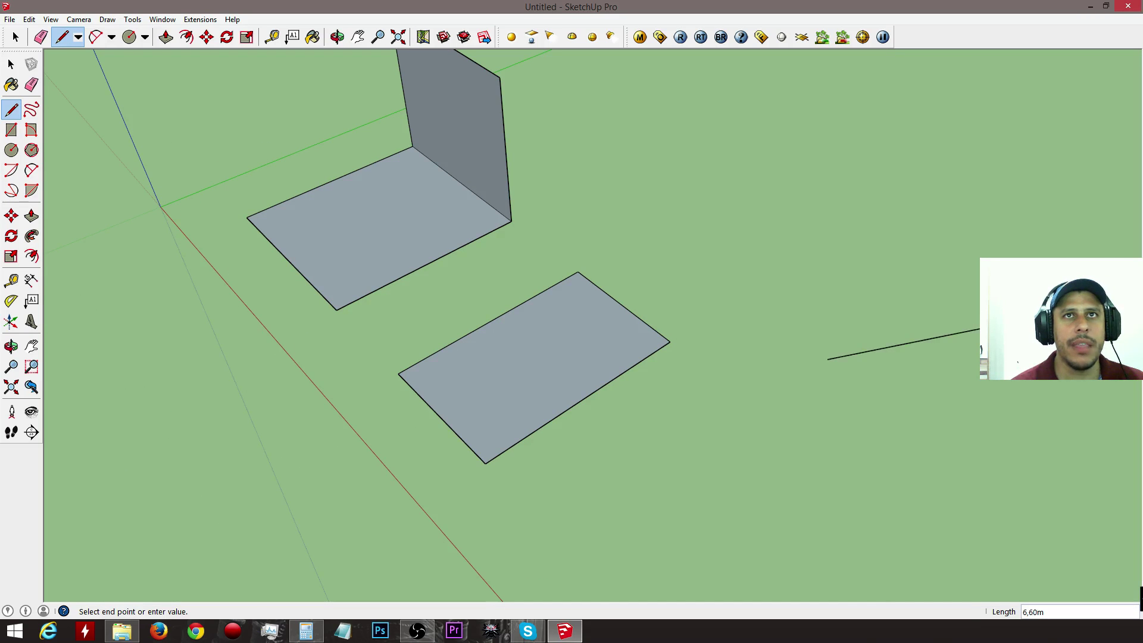
pyautogui.click(1013, 323)
pyautogui.moveTo(1031, 413); pyautogui.dragTo(421, 388, button='middle')
pyautogui.press('space')
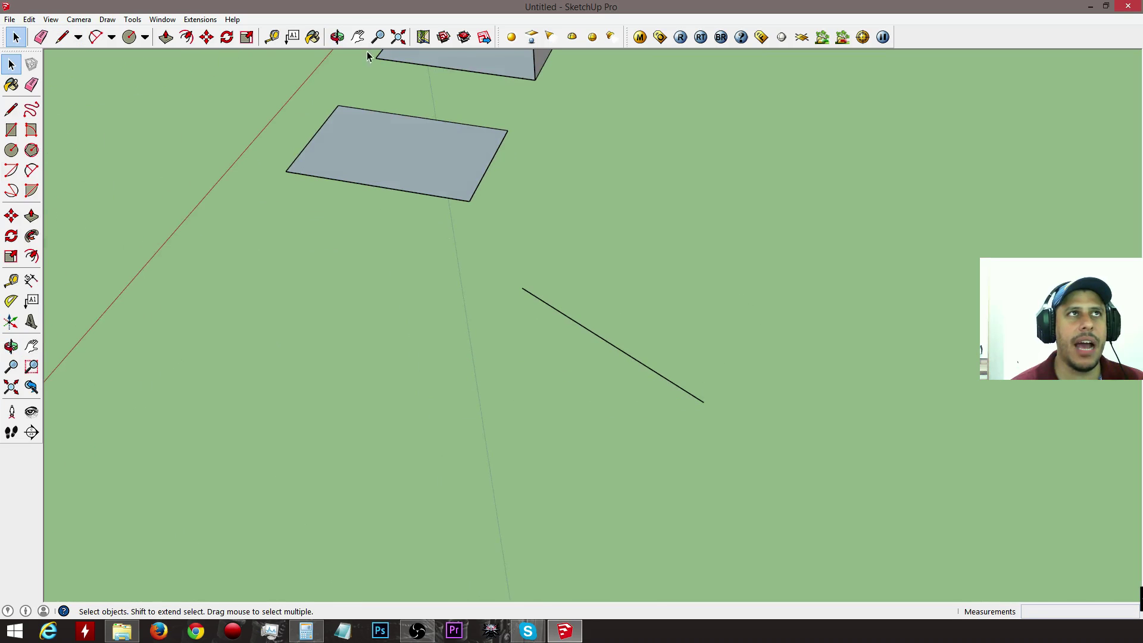
# - Draw a second line on the ground parallel to the diagonal line, using that line as the inference reference
pyautogui.scroll(-4, 618, 447)
pyautogui.scroll(5, 620, 436)
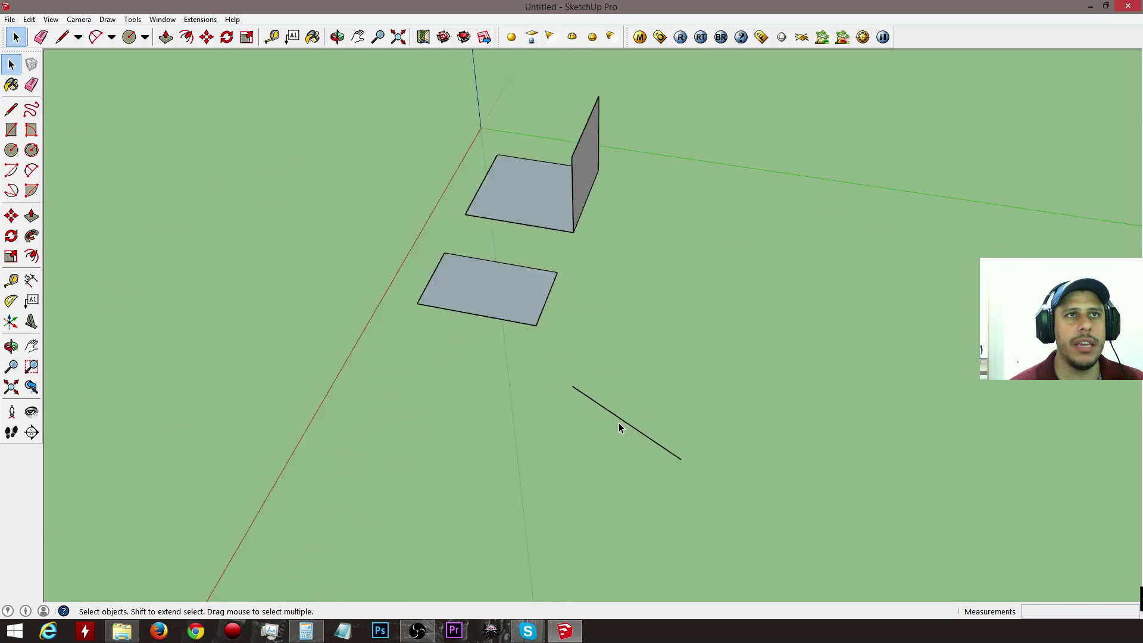
pyautogui.scroll(2, 619, 417)
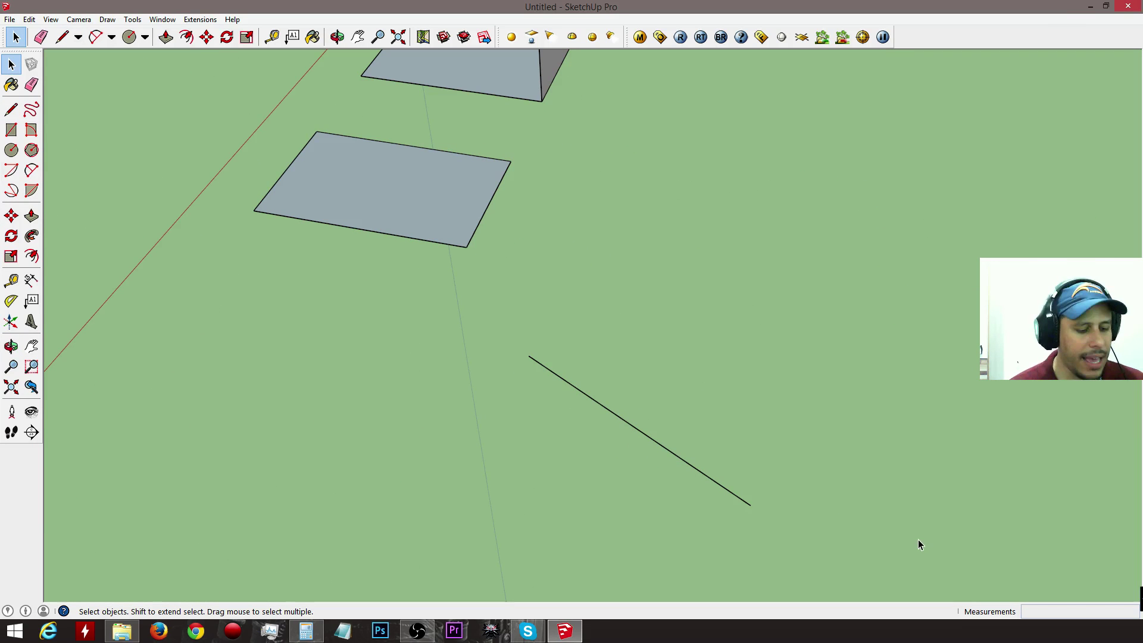
pyautogui.press('l')
pyautogui.click(635, 304)
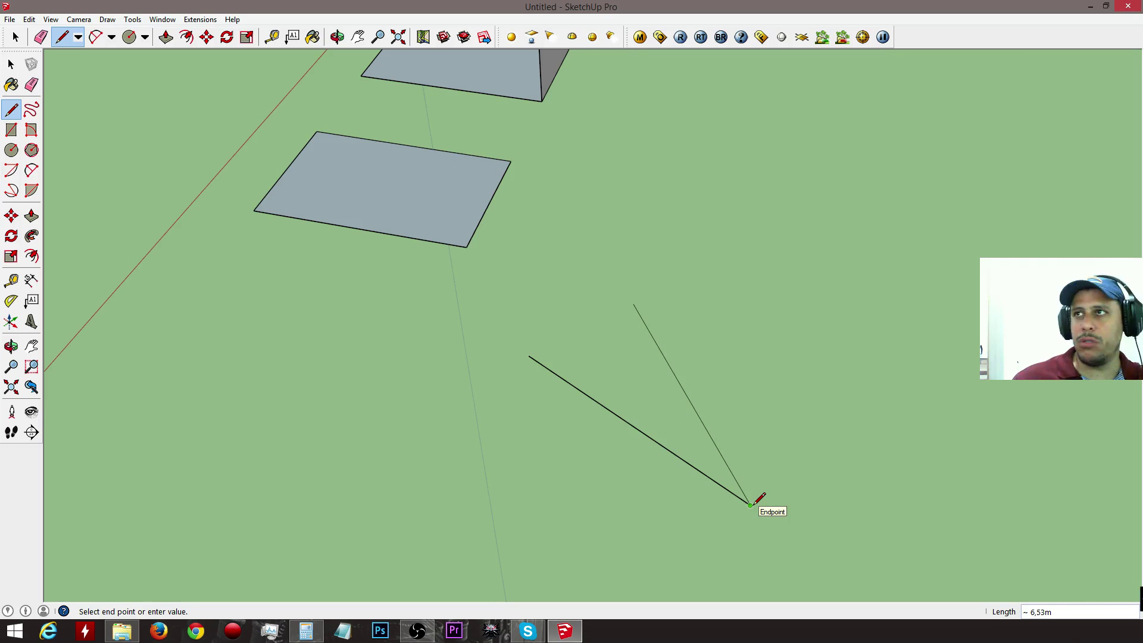
pyautogui.click(587, 394)
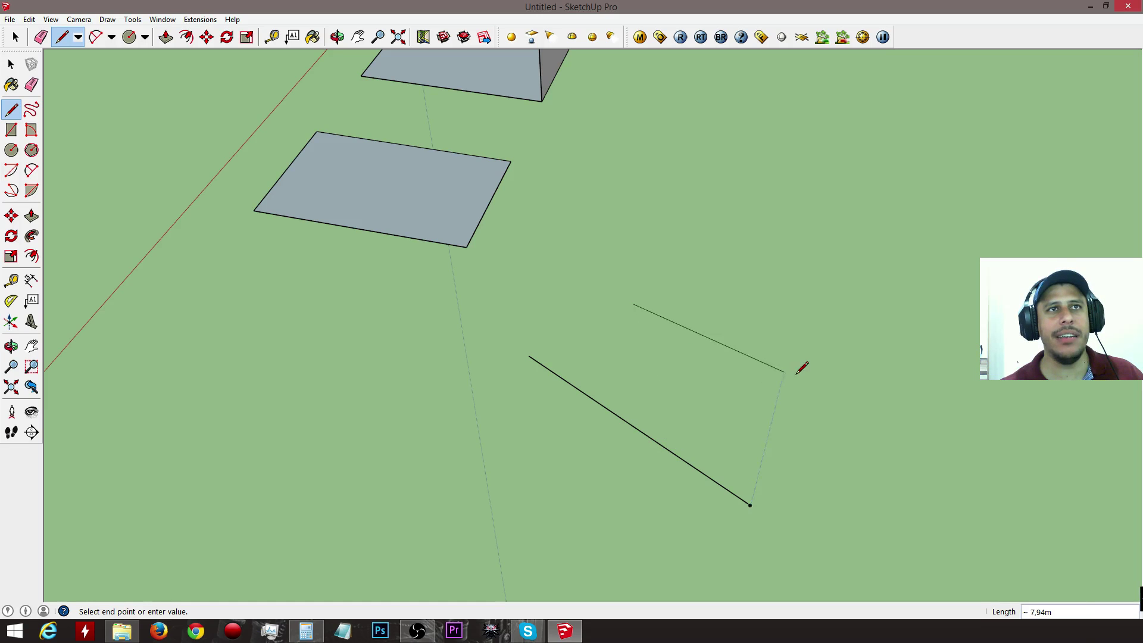
pyautogui.click(811, 409)
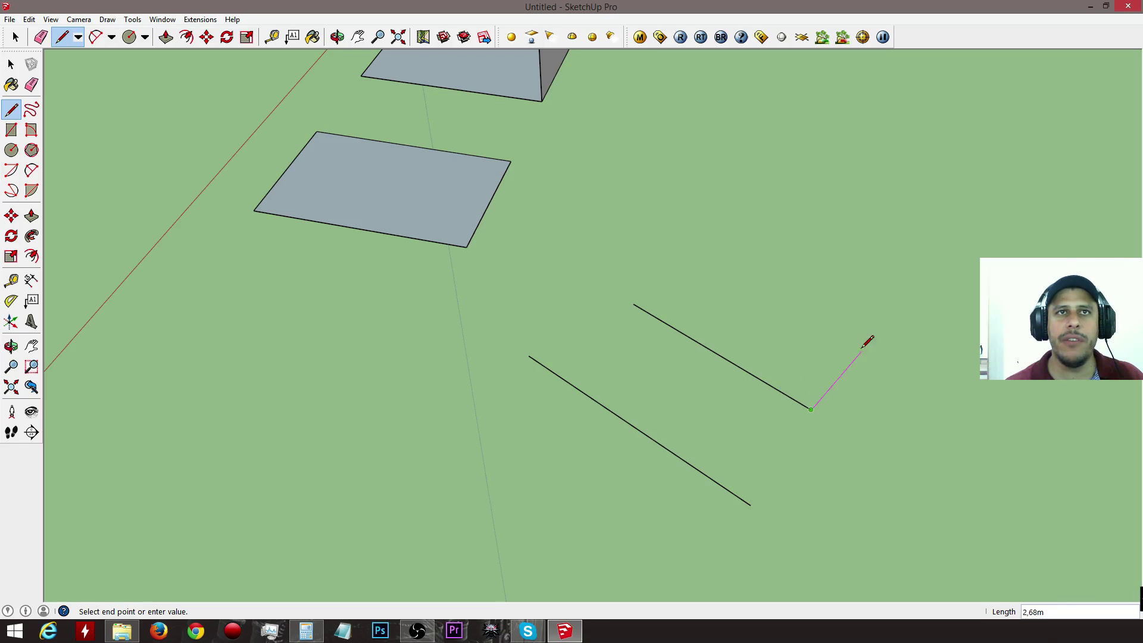
# - Draw lines perpendicular to the second diagonal line from both of its ends, and switch to the Eraser tool
pyautogui.click(924, 279)
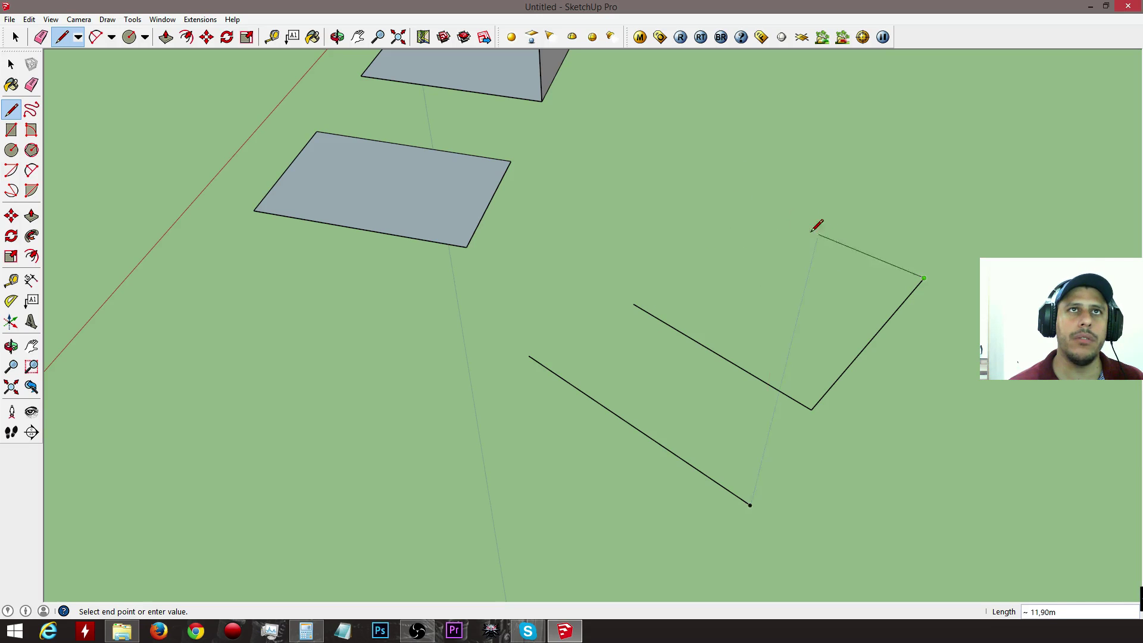
pyautogui.press('Escape')
pyautogui.click(633, 303)
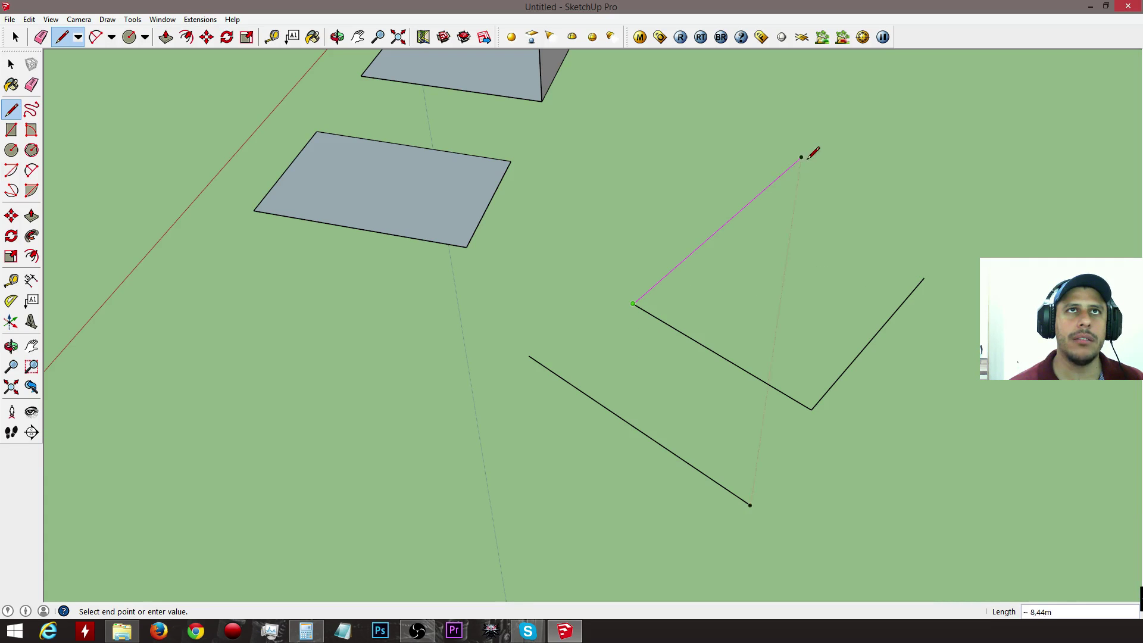
pyautogui.click(771, 185)
pyautogui.press('e')
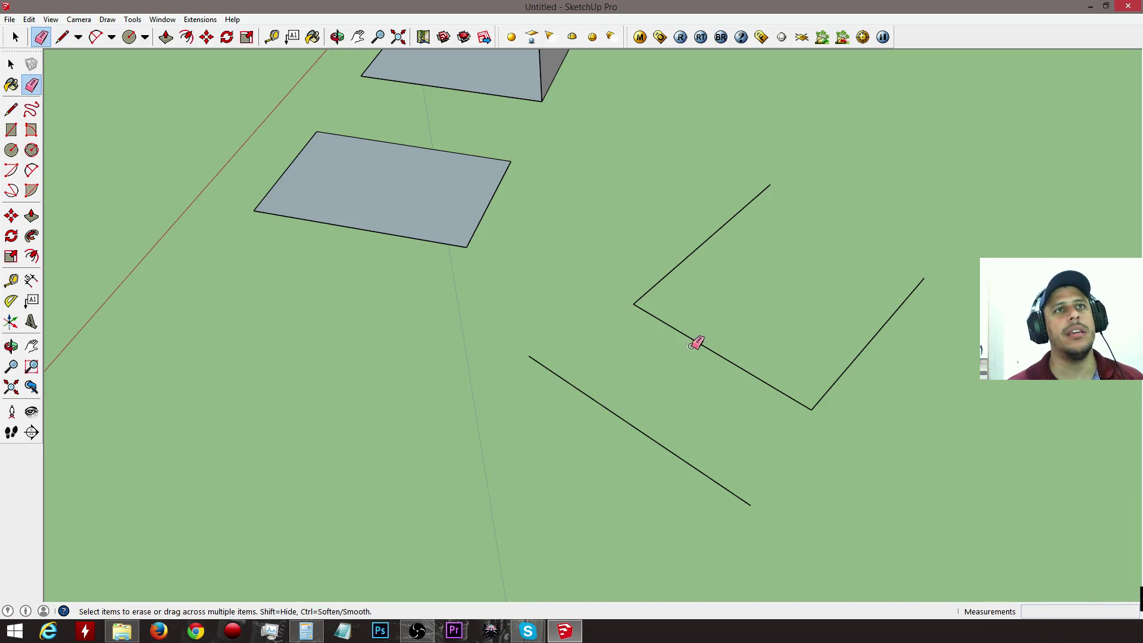
pyautogui.moveTo(641, 341)
pyautogui.mouseDown(button='middle')
pyautogui.moveTo(722, 472)
pyautogui.moveTo(717, 459)
pyautogui.mouseUp(button='middle')
pyautogui.press('r')
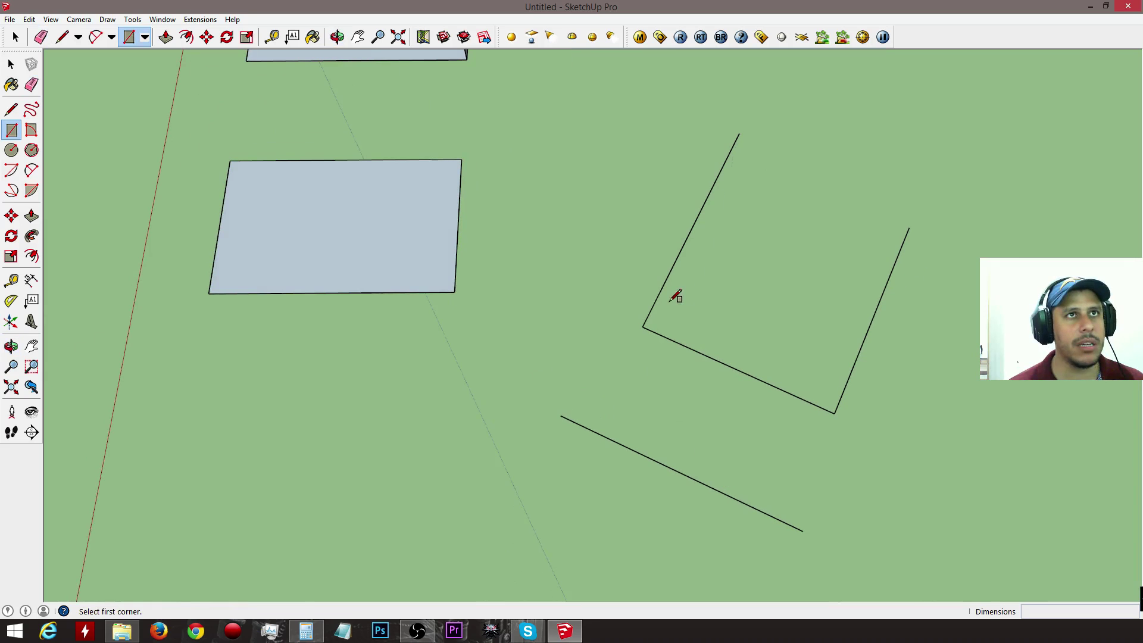
pyautogui.click(656, 298)
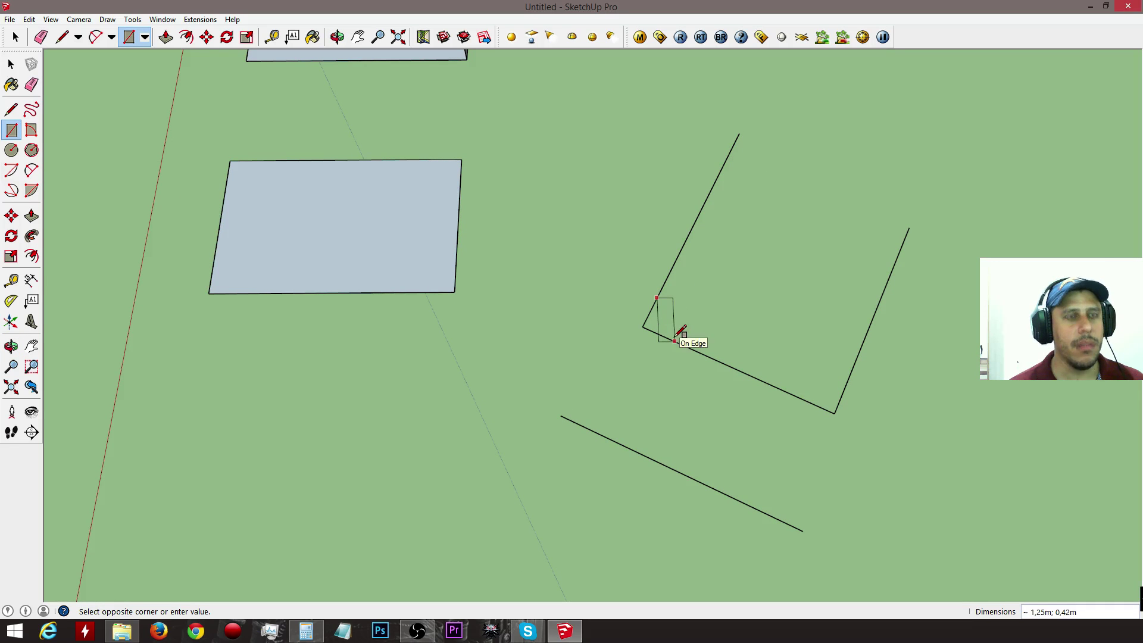
# - Draw two short lines forming a small square right-angle marker in the corner between the second diagonal and its first perpendicular line
pyautogui.press('l')
pyautogui.click(671, 340)
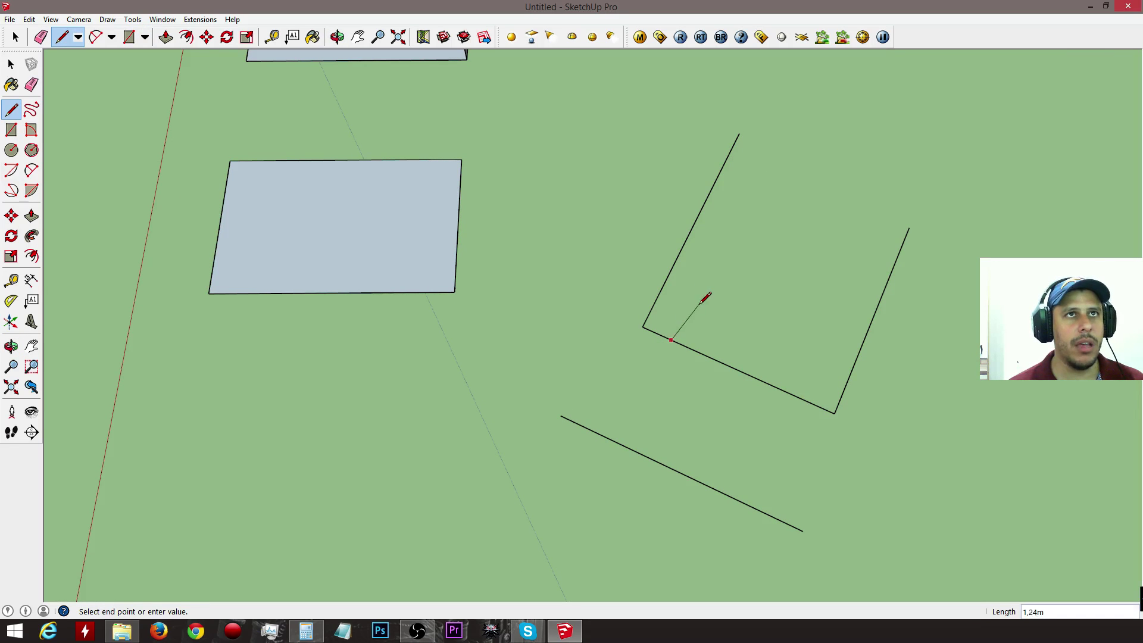
pyautogui.click(684, 313)
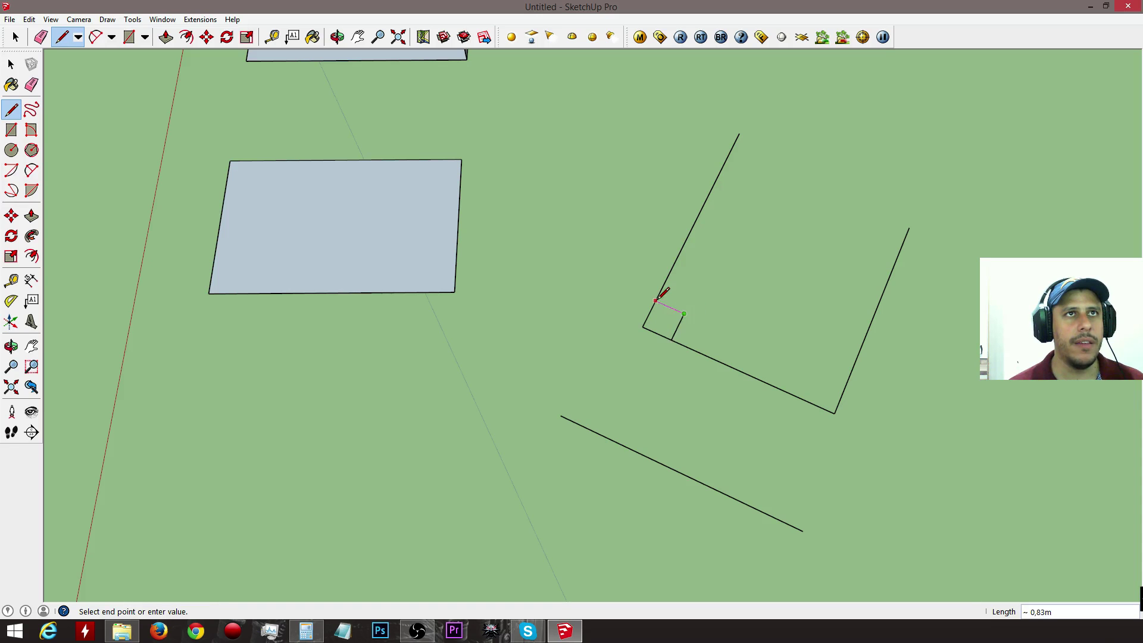
pyautogui.click(655, 300)
pyautogui.press('space')
# - Erase the corner marker, the perpendicular lines and both diagonal lines beyond the ground rectangles
pyautogui.scroll(3, 664, 322)
pyautogui.press('e')
pyautogui.hotkey('ctrl', 'z')
pyautogui.scroll(-3, 663, 417)
pyautogui.press('e')
pyautogui.click(660, 329)
pyautogui.moveTo(732, 418); pyautogui.dragTo(885, 433)
pyautogui.press('space')
pyautogui.press('e')
pyautogui.click(684, 553)
pyautogui.press('space')
# - Draw a two-point arc with a bulge of about 1.18 m beyond the second rectangle, and continue it with a tangent arc from its end
pyautogui.moveTo(685, 553)
pyautogui.mouseDown(button='middle')
pyautogui.moveTo(730, 541)
pyautogui.moveTo(851, 411)
pyautogui.moveTo(852, 460)
pyautogui.mouseUp(button='middle')
pyautogui.moveTo(459, 307); pyautogui.dragTo(491, 290, button='middle')
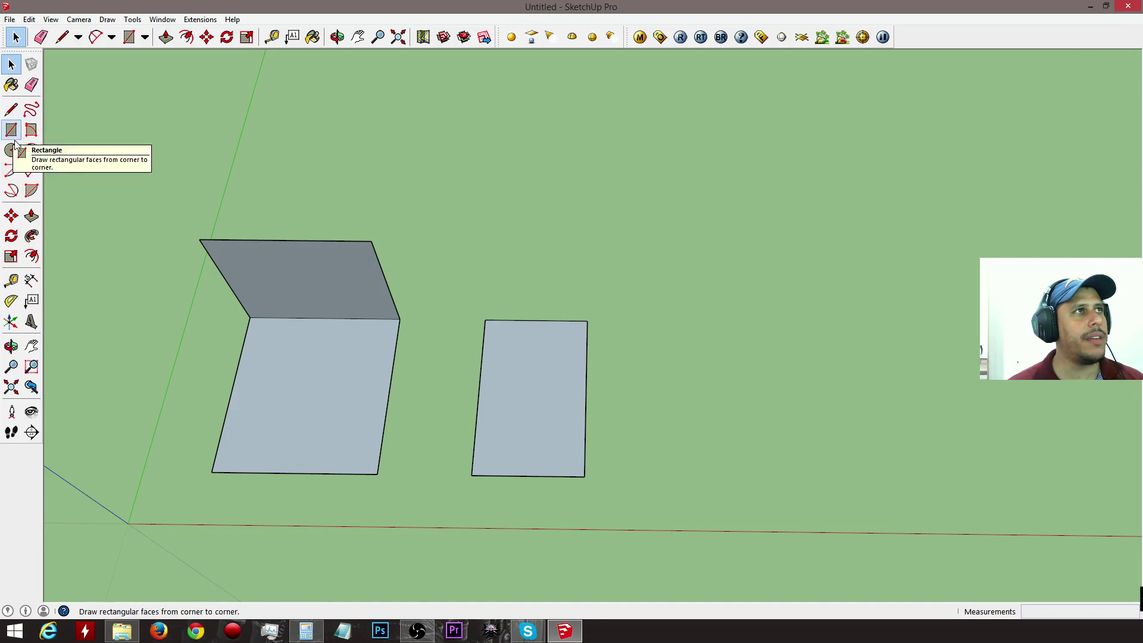
pyautogui.click(29, 171)
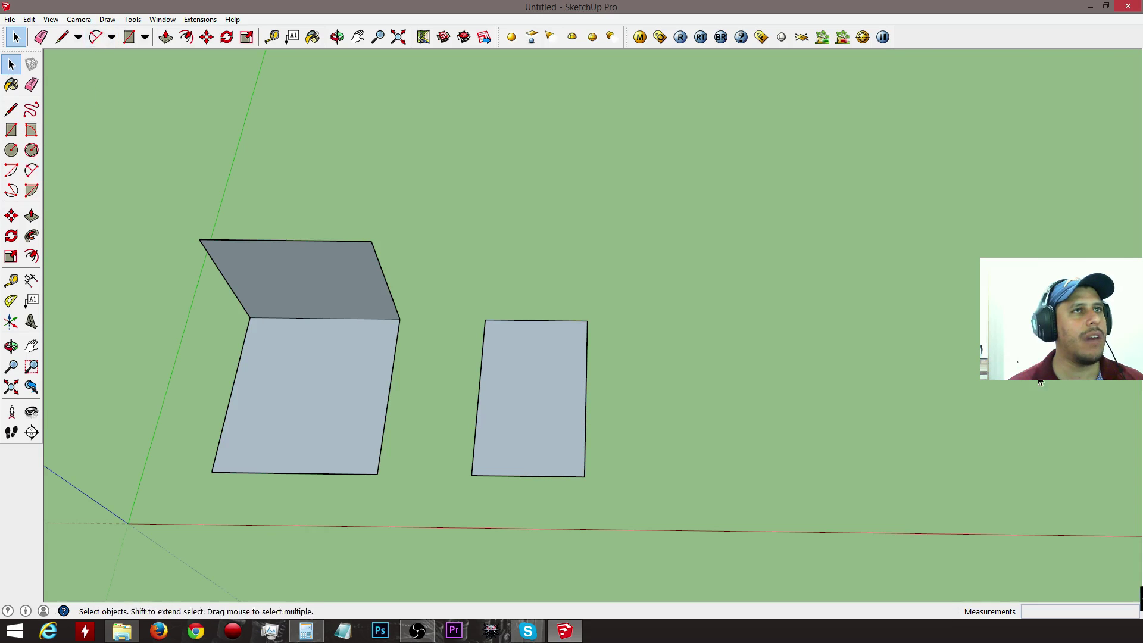
pyautogui.click(722, 403)
pyautogui.click(837, 404)
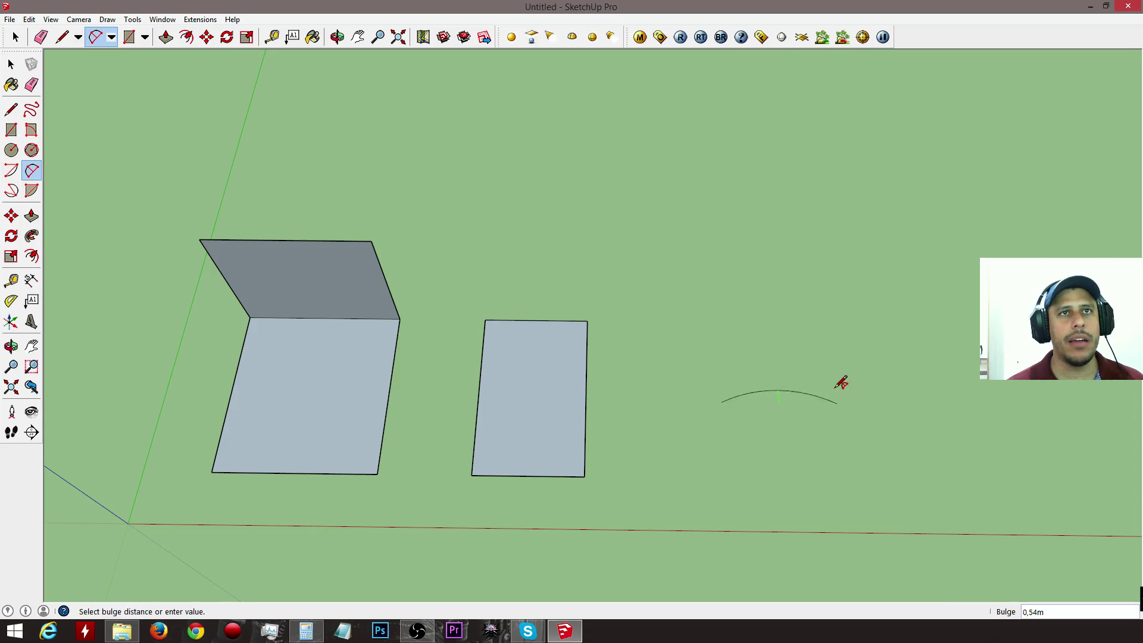
pyautogui.click(838, 372)
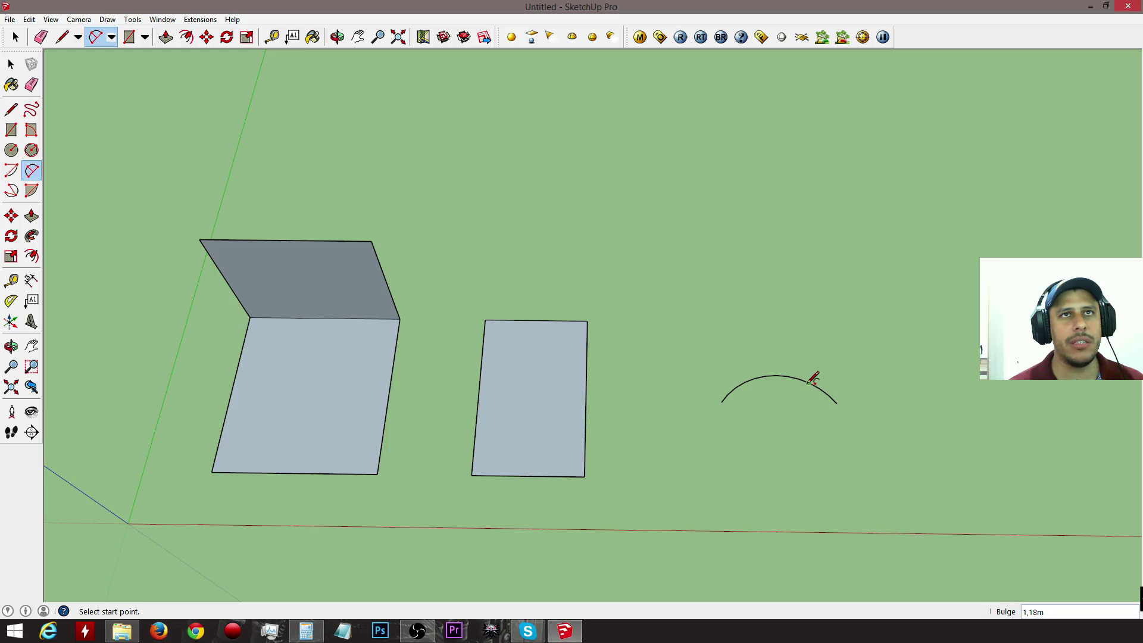
pyautogui.click(837, 403)
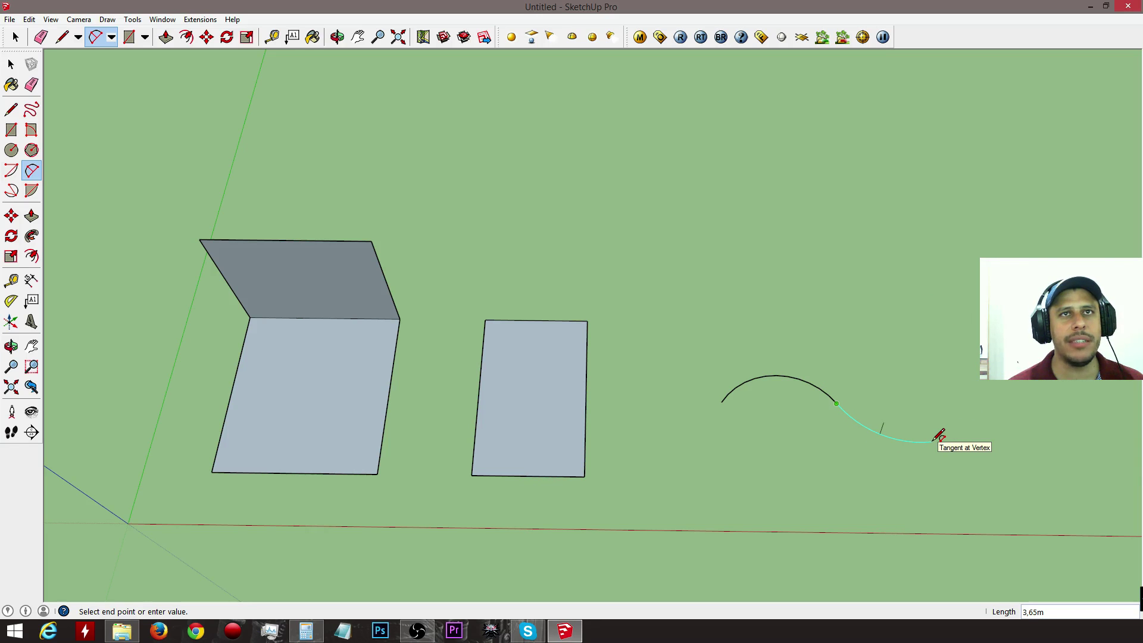
pyautogui.doubleClick(932, 440)
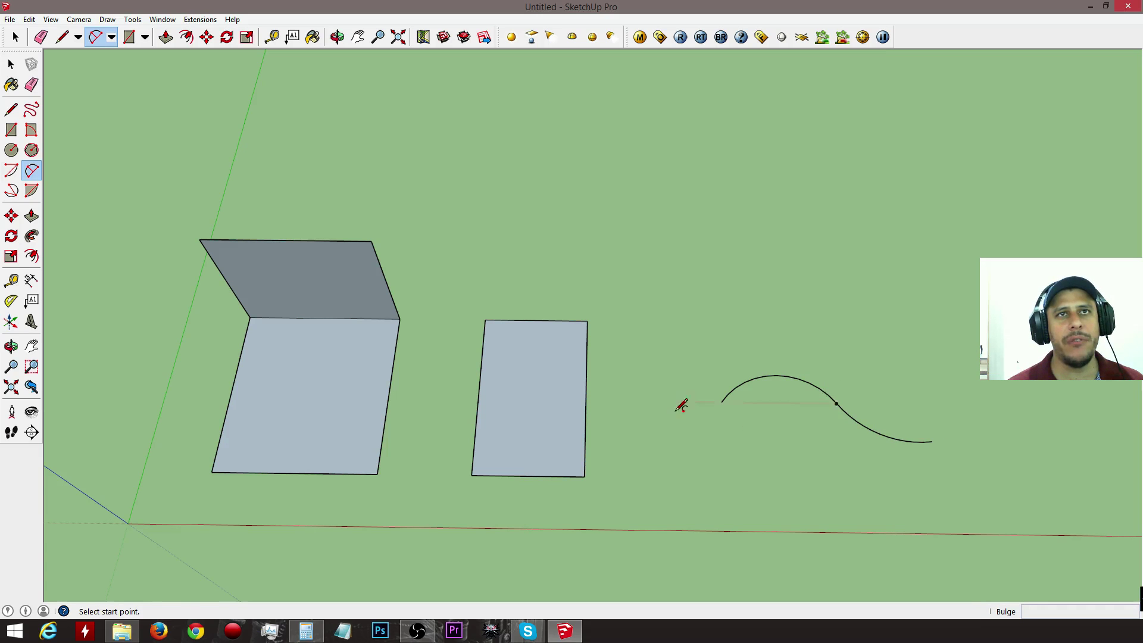
pyautogui.moveTo(693, 409); pyautogui.dragTo(709, 536, button='middle')
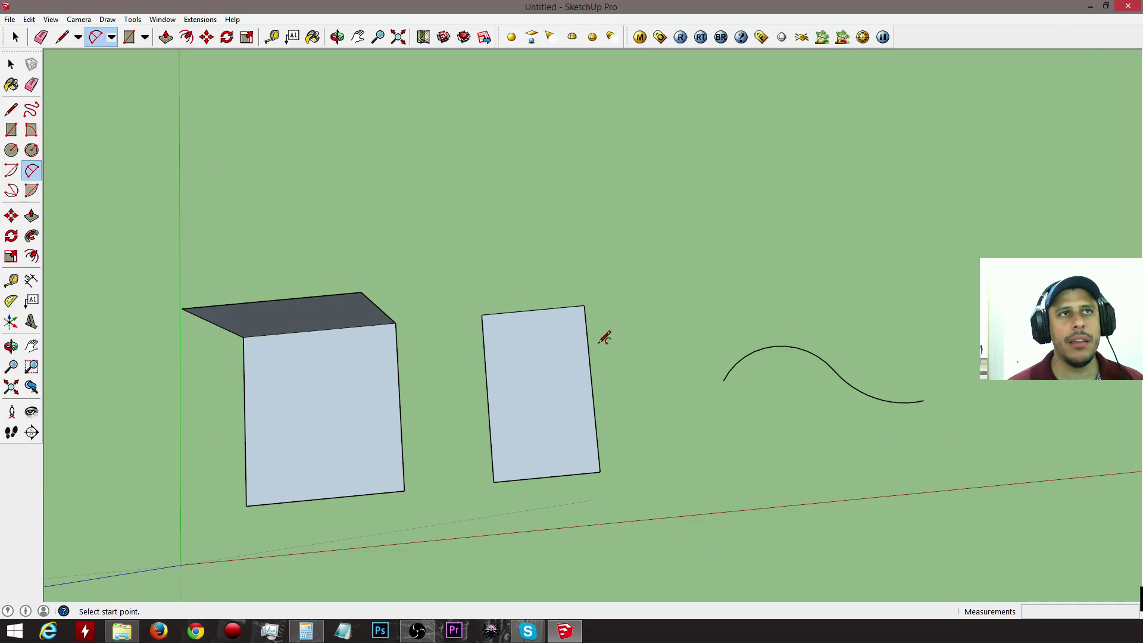
pyautogui.click(584, 305)
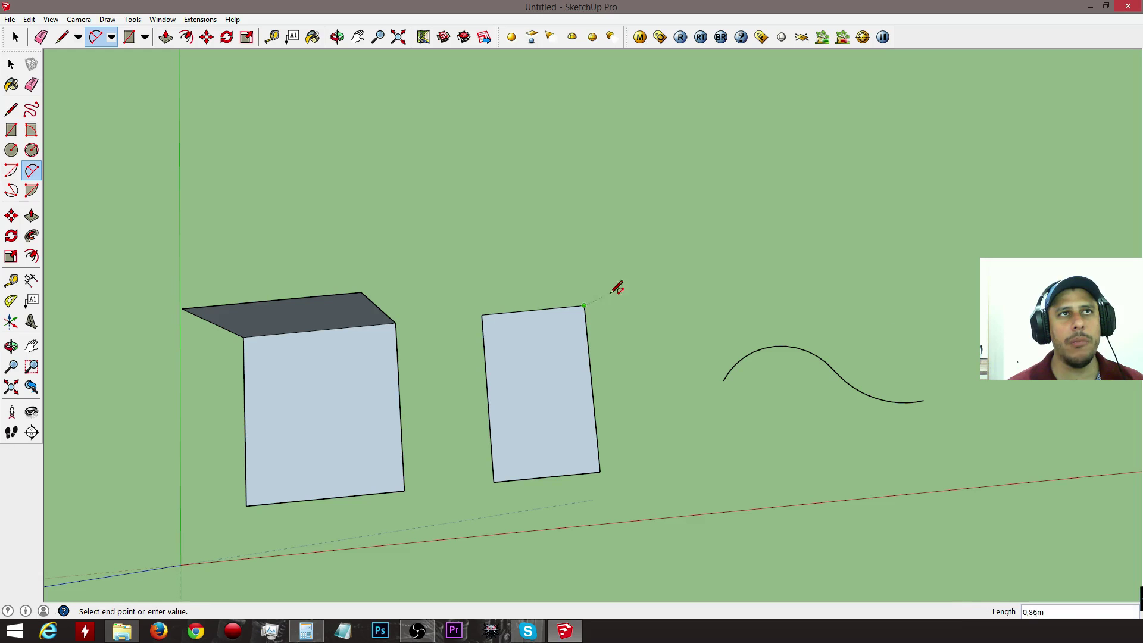
pyautogui.click(685, 296)
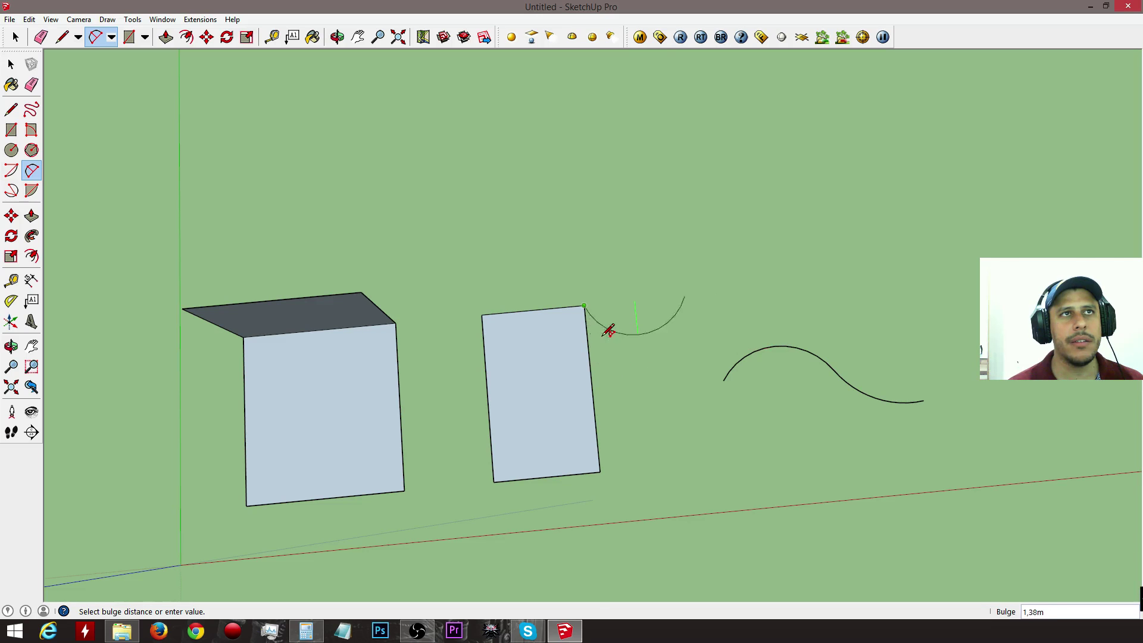
pyautogui.scroll(5, 613, 338)
pyautogui.press('Escape')
# - Draw two arcs tangent to the second rectangle's outer side edge, one starting near its far corner and one near its near corner
pyautogui.click(565, 288)
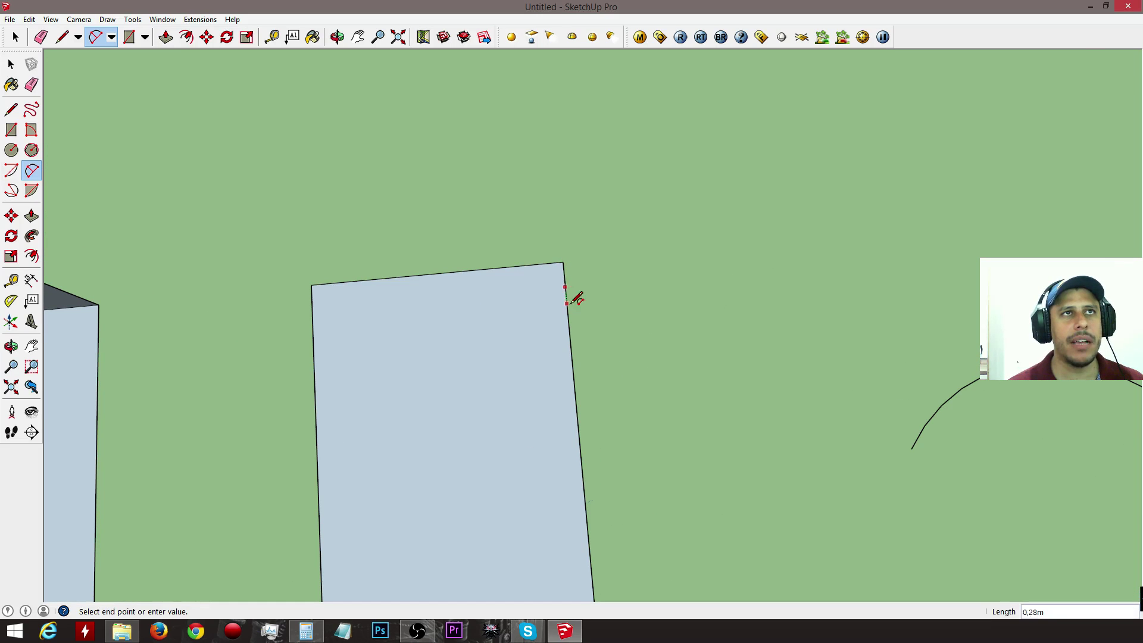
pyautogui.click(767, 297)
pyautogui.click(766, 296)
pyautogui.scroll(-3, 742, 331)
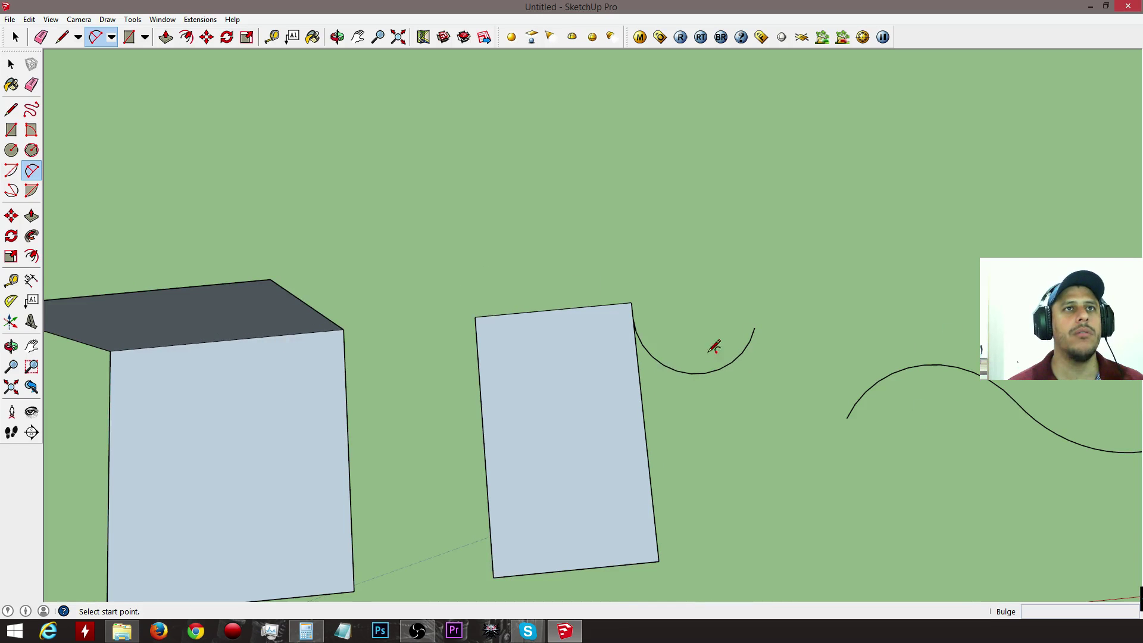
pyautogui.click(654, 520)
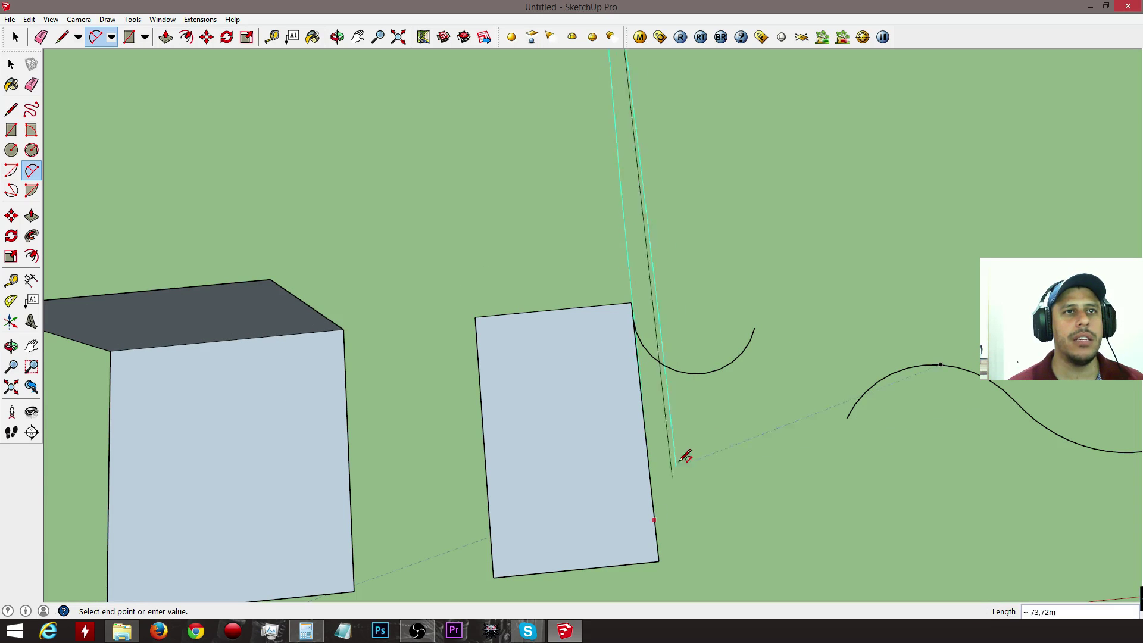
pyautogui.doubleClick(751, 486)
pyautogui.scroll(-3, 766, 467)
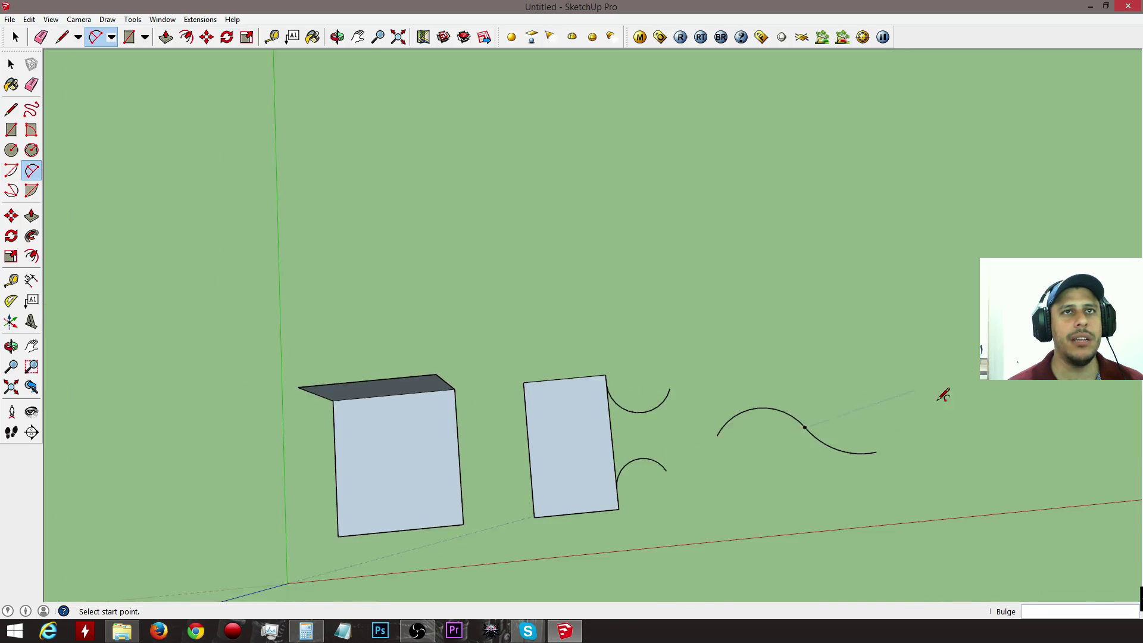
# - Draw a larger arc with a bulge of about 3.73 m beyond the small curve, and chain two tangent arcs from its end
pyautogui.moveTo(766, 409); pyautogui.dragTo(792, 434, button='middle')
pyautogui.click(745, 358)
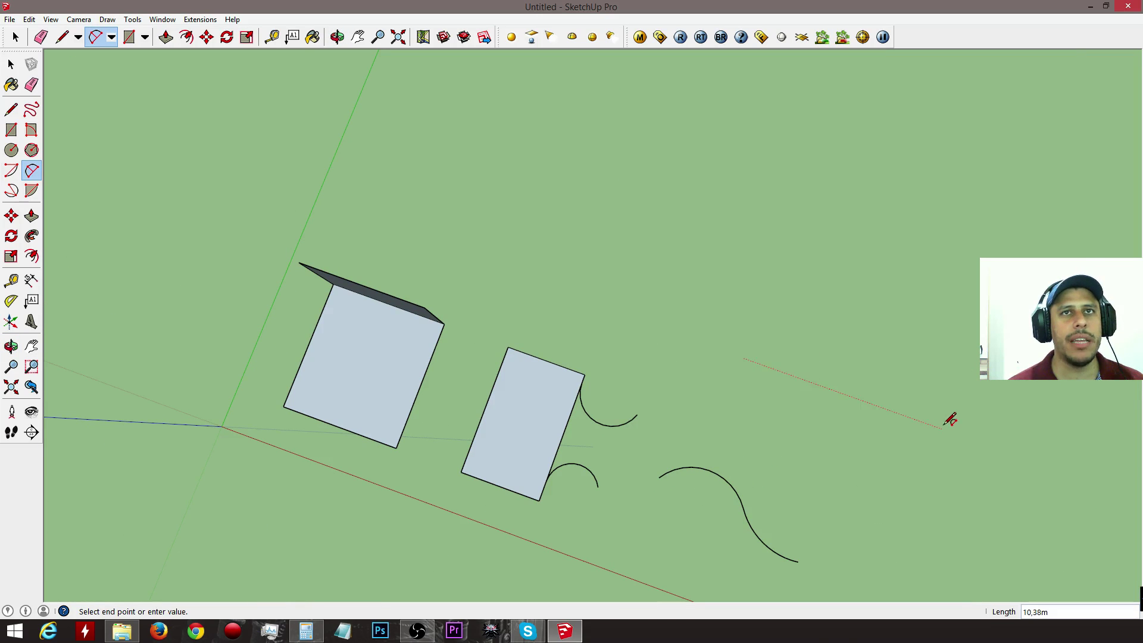
pyautogui.click(942, 428)
pyautogui.click(966, 357)
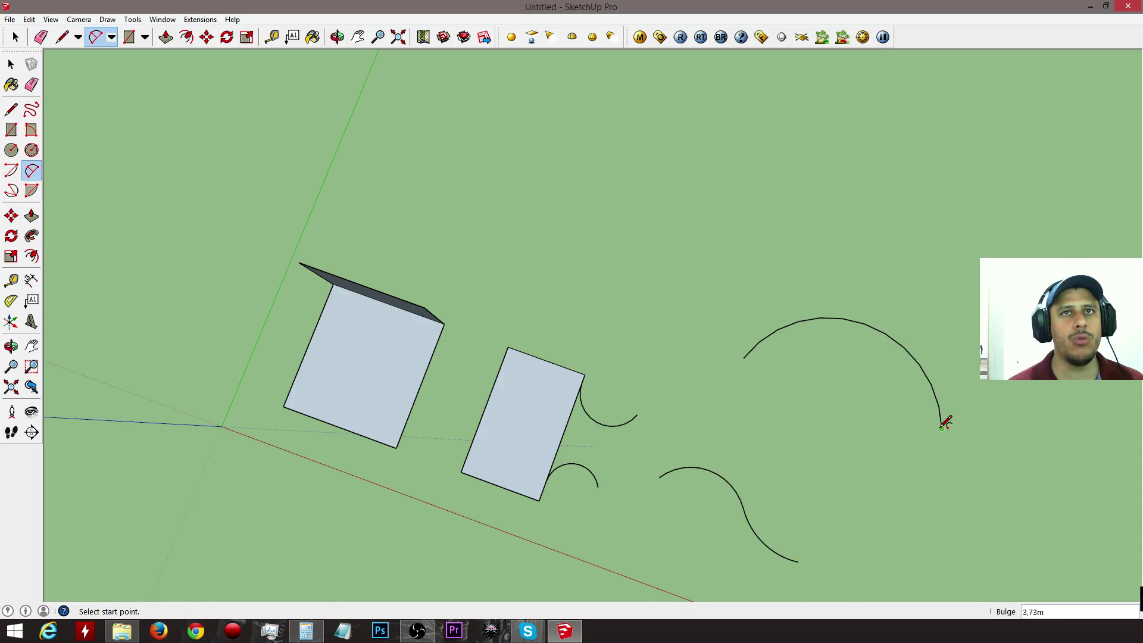
pyautogui.click(943, 427)
pyautogui.scroll(-3, 693, 432)
pyautogui.doubleClick(1012, 468)
pyautogui.click(1011, 469)
pyautogui.scroll(-4, 835, 466)
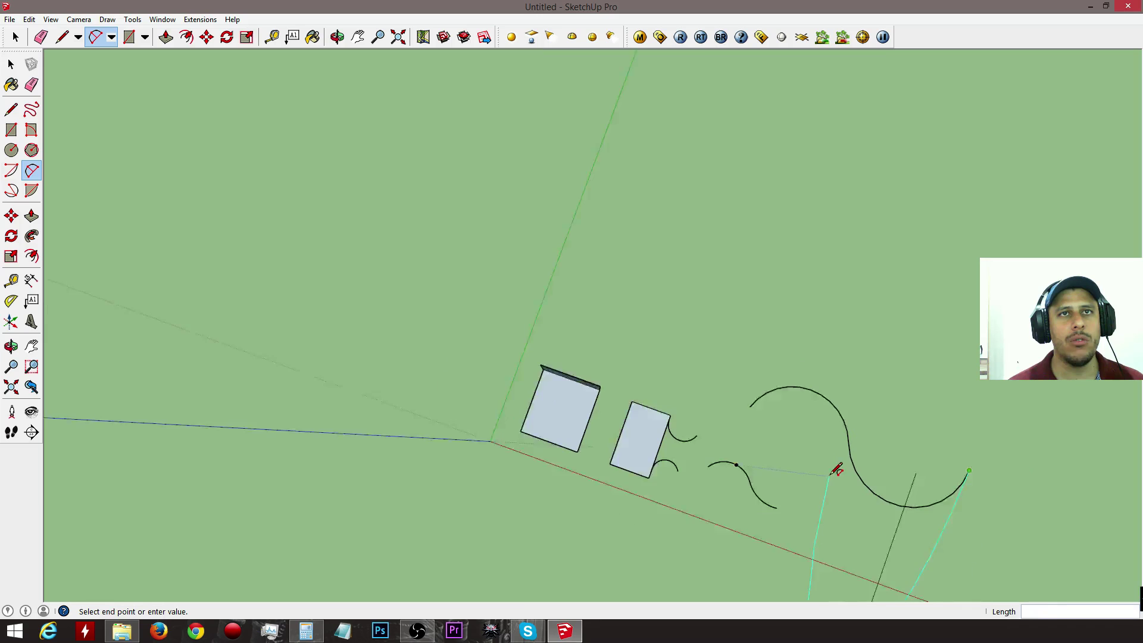
pyautogui.doubleClick(1069, 457)
# - Draw a much larger arc beyond the three-arc wave and extend it into an S-curve with a tangent arc from its end
pyautogui.moveTo(1075, 456)
pyautogui.mouseDown(button='middle')
pyautogui.moveTo(1008, 495)
pyautogui.moveTo(771, 459)
pyautogui.moveTo(702, 429)
pyautogui.mouseUp(button='middle')
pyautogui.scroll(-3, 751, 454)
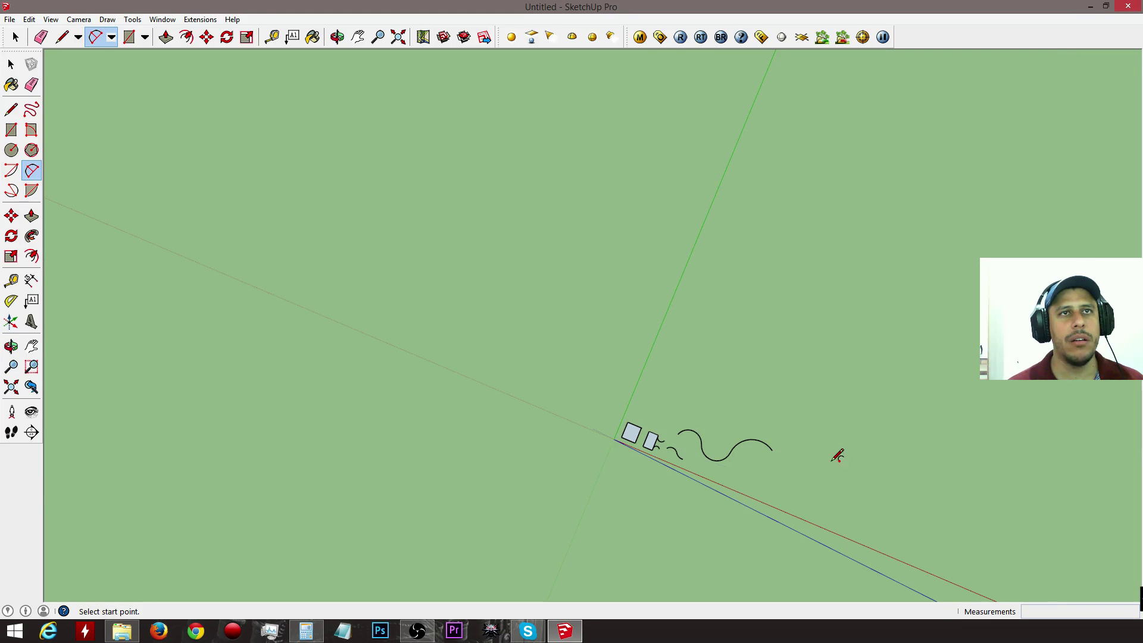
pyautogui.click(713, 365)
pyautogui.click(834, 389)
pyautogui.click(857, 386)
pyautogui.click(834, 390)
pyautogui.click(959, 408)
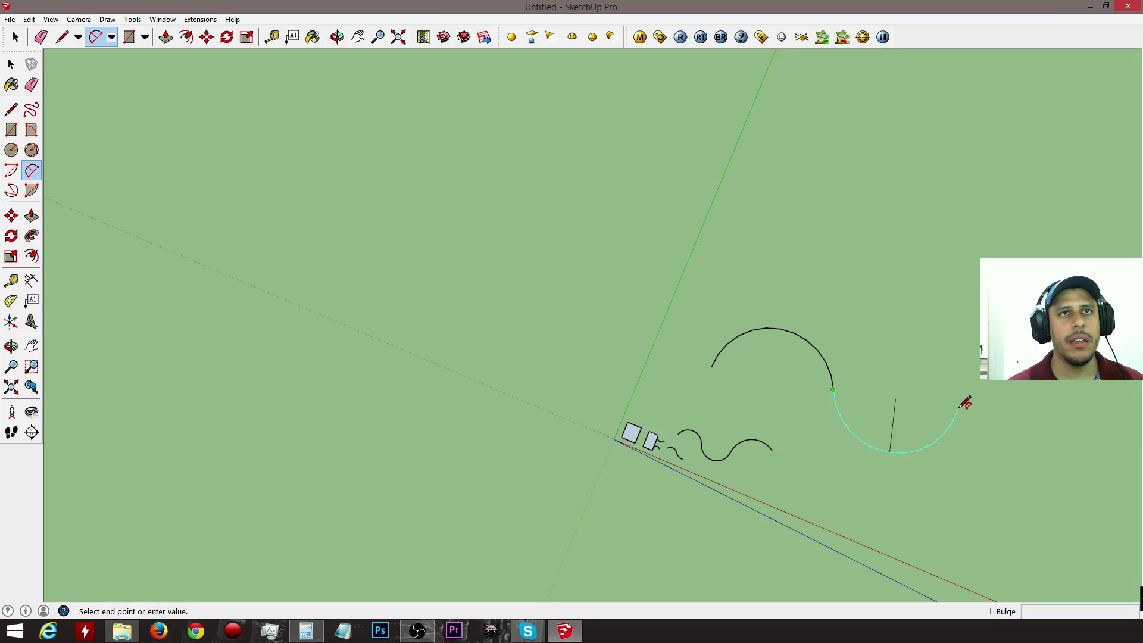
pyautogui.click(944, 459)
pyautogui.moveTo(937, 439); pyautogui.dragTo(738, 447, button='middle')
pyautogui.press('space')
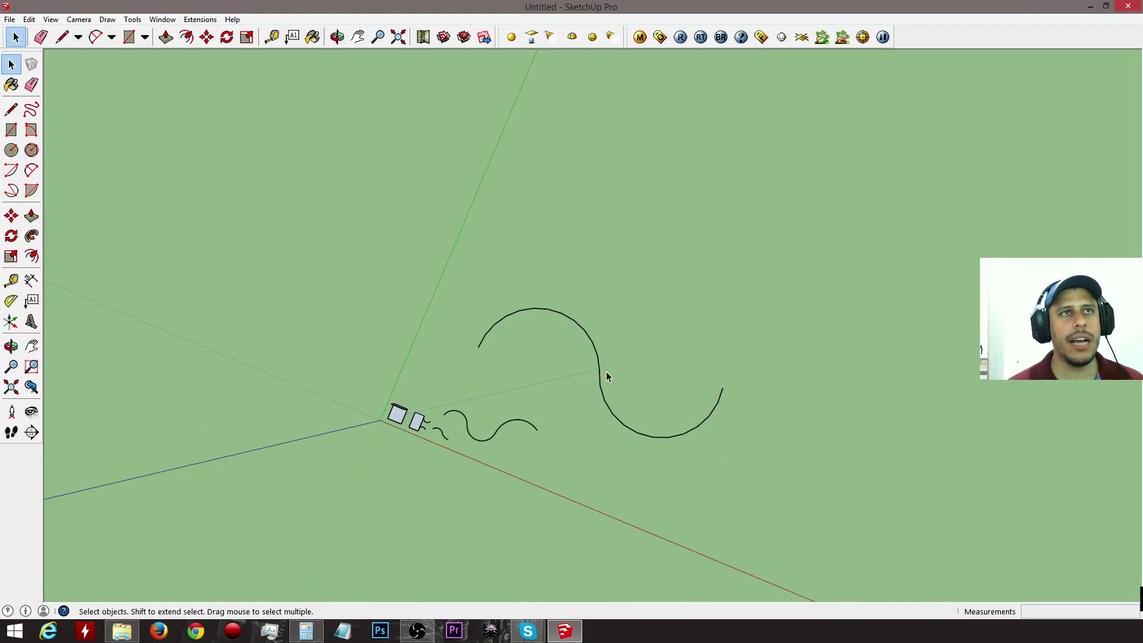
# - Draw another large arc beyond the S-curve and attach a flatter, non-tangent arc to its end
pyautogui.press('a')
pyautogui.click(655, 325)
pyautogui.click(832, 338)
pyautogui.click(828, 265)
pyautogui.click(833, 338)
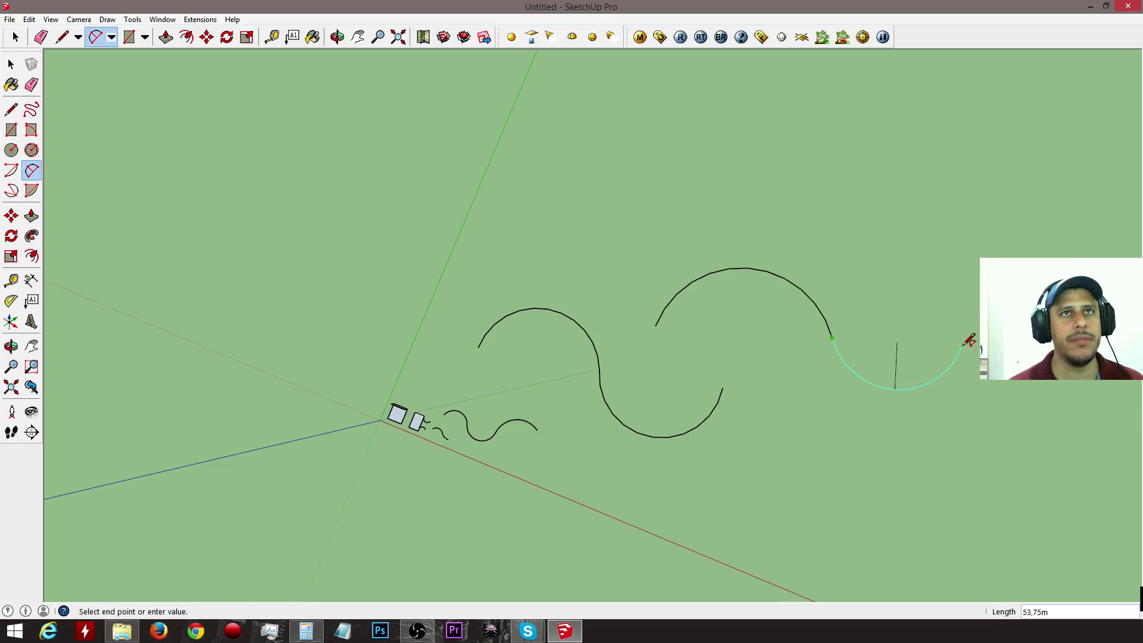
pyautogui.click(989, 358)
pyautogui.click(989, 366)
# - Examine the joints between the connected arcs of the large curves from several angles, including the top view
pyautogui.moveTo(831, 440)
pyautogui.keyDown('shift'); pyautogui.mouseDown(button='middle')
pyautogui.moveTo(806, 477)
pyautogui.moveTo(768, 468)
pyautogui.mouseUp(button='middle'); pyautogui.keyUp('shift')
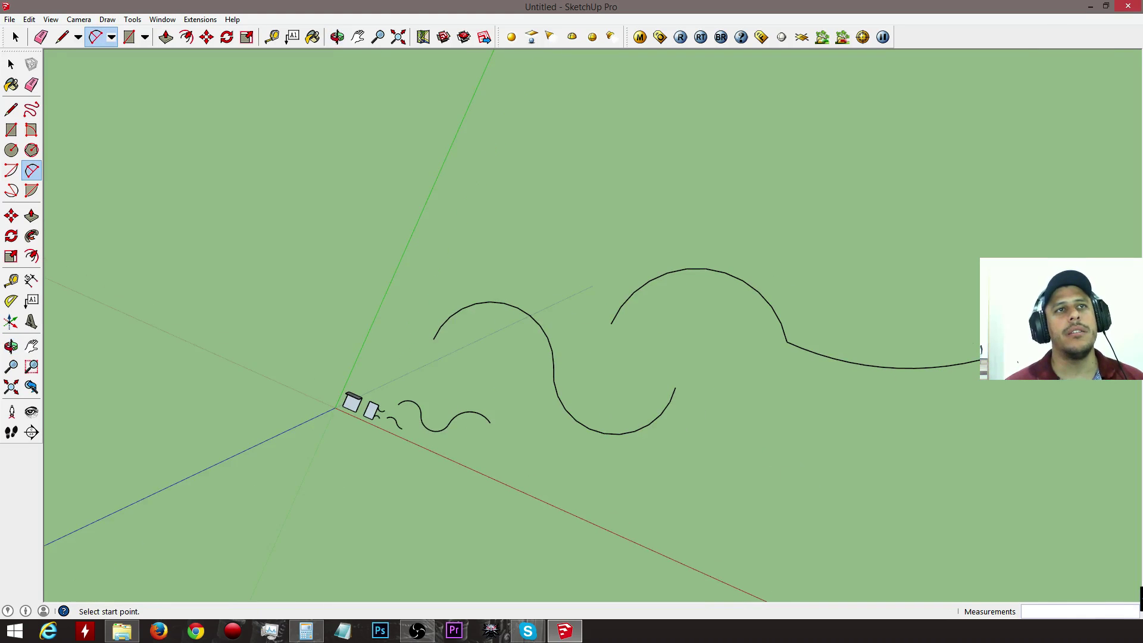
pyautogui.keyDown('shift'); pyautogui.moveTo(555, 363); pyautogui.dragTo(581, 400, button='middle'); pyautogui.keyUp('shift')
pyautogui.scroll(6, 555, 363)
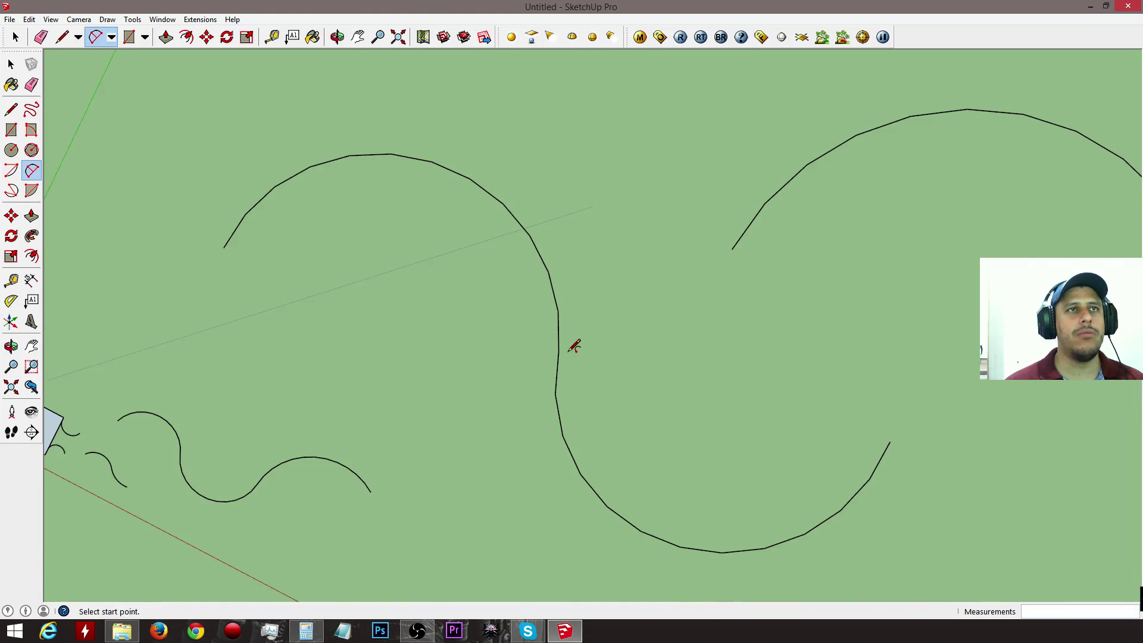
pyautogui.press('F2')
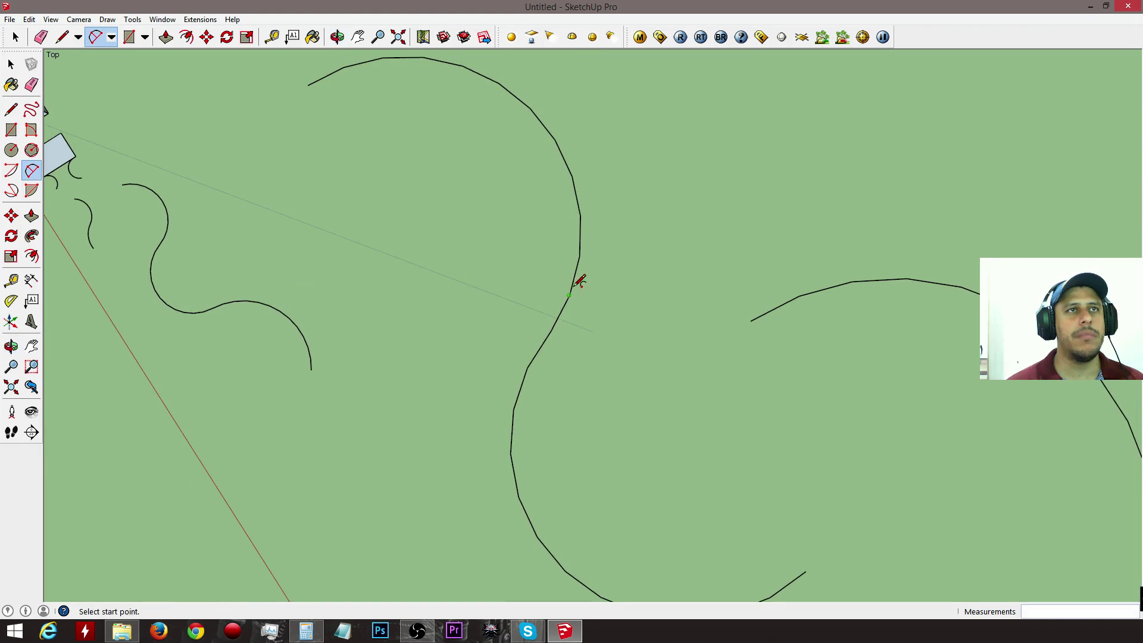
pyautogui.moveTo(519, 386)
pyautogui.mouseDown(button='middle')
pyautogui.moveTo(806, 369)
pyautogui.moveTo(689, 355)
pyautogui.mouseUp(button='middle')
pyautogui.scroll(-4, 679, 383)
pyautogui.scroll(3, 530, 451)
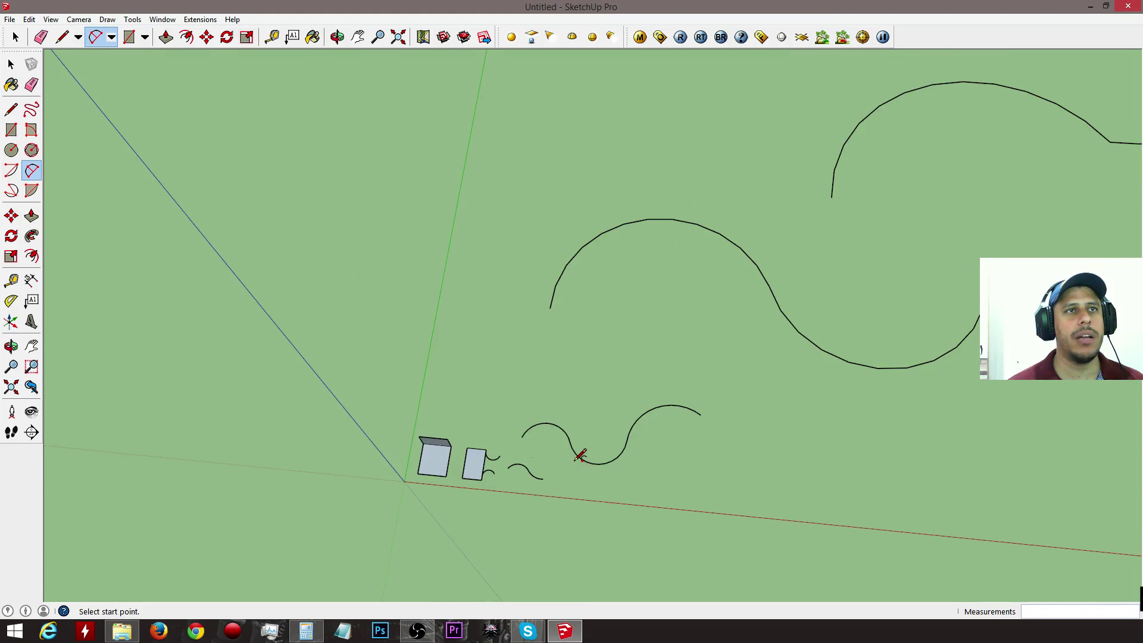
# - Erase the three-arc wave, the large S-curve and the large non-tangent curve
pyautogui.press('e')
pyautogui.moveTo(709, 417)
pyautogui.mouseDown()
pyautogui.moveTo(560, 437)
pyautogui.moveTo(600, 293)
pyautogui.moveTo(778, 329)
pyautogui.moveTo(924, 225)
pyautogui.moveTo(878, 122)
pyautogui.moveTo(1096, 136)
pyautogui.moveTo(1118, 173)
pyautogui.mouseUp()
# - Draw a half-circle arc on the ground beyond the remaining small curve, with a bulge of about 8.07 m, using the Half Circle inference
pyautogui.press('a')
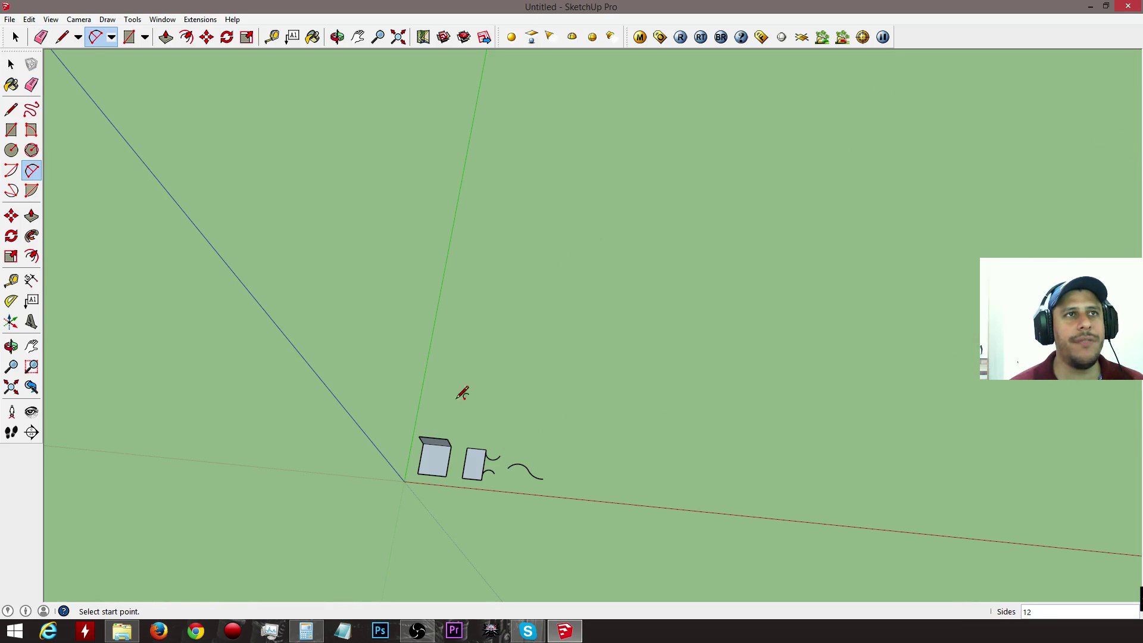
pyautogui.click(568, 438)
pyautogui.click(642, 446)
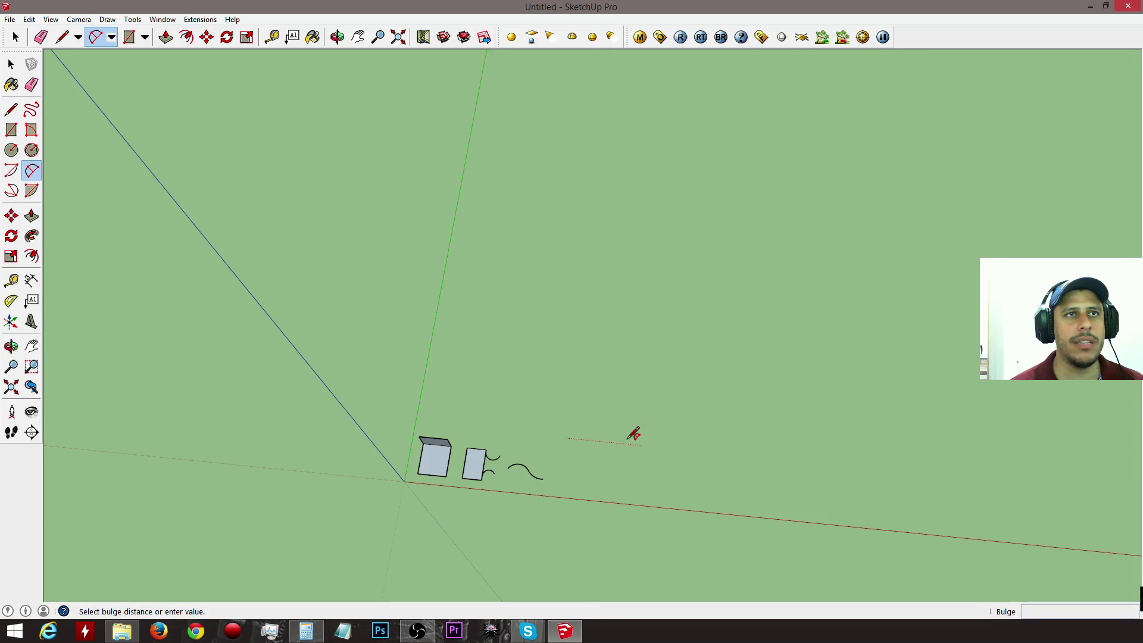
pyautogui.scroll(2, 604, 434)
pyautogui.scroll(3, 608, 432)
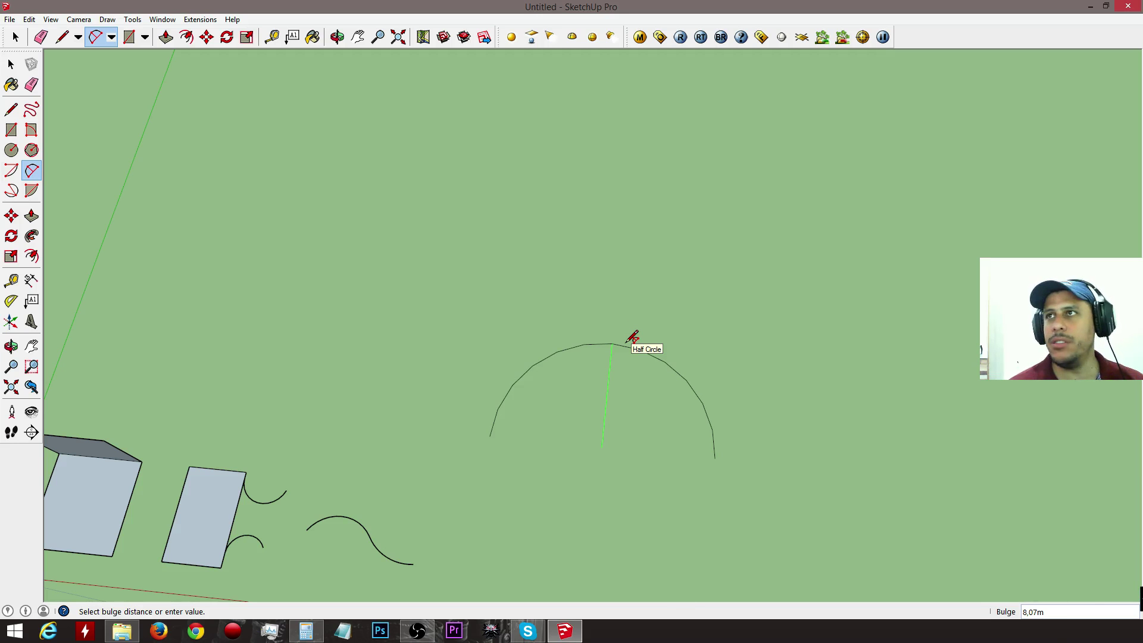
pyautogui.click(632, 337)
# - Close the half circle into a circular face with a second half-circle arc between its two endpoints
pyautogui.click(490, 436)
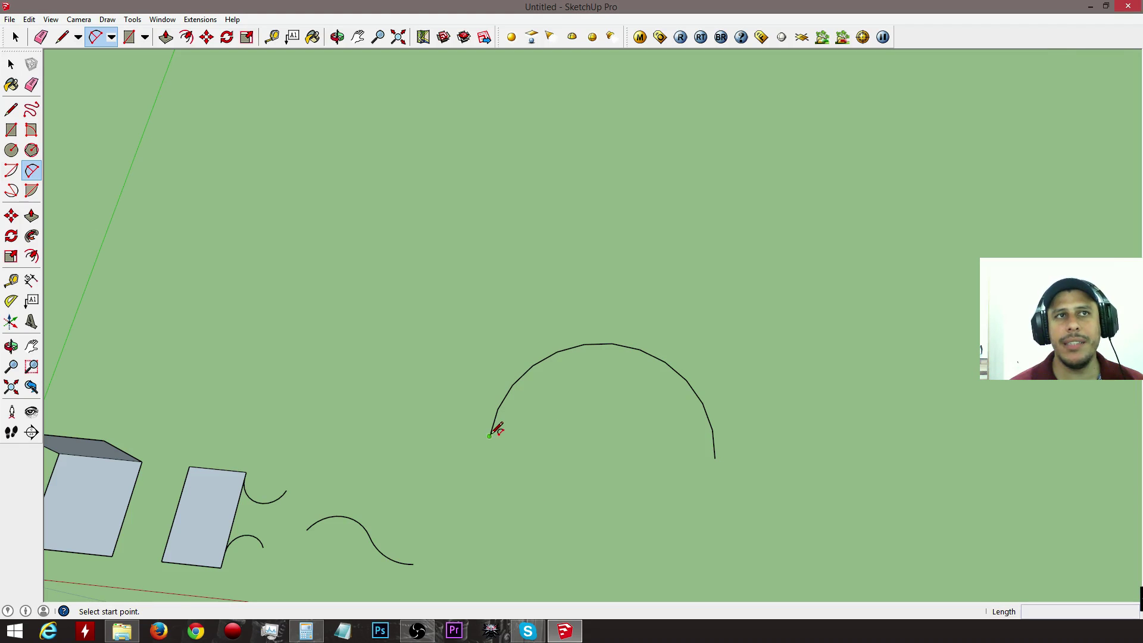
pyautogui.click(715, 457)
pyautogui.click(716, 456)
# - Push/Pull the circular face up about 13.06 m into a cylinder, and switch to the Eraser tool
pyautogui.moveTo(784, 489); pyautogui.dragTo(871, 349, button='middle')
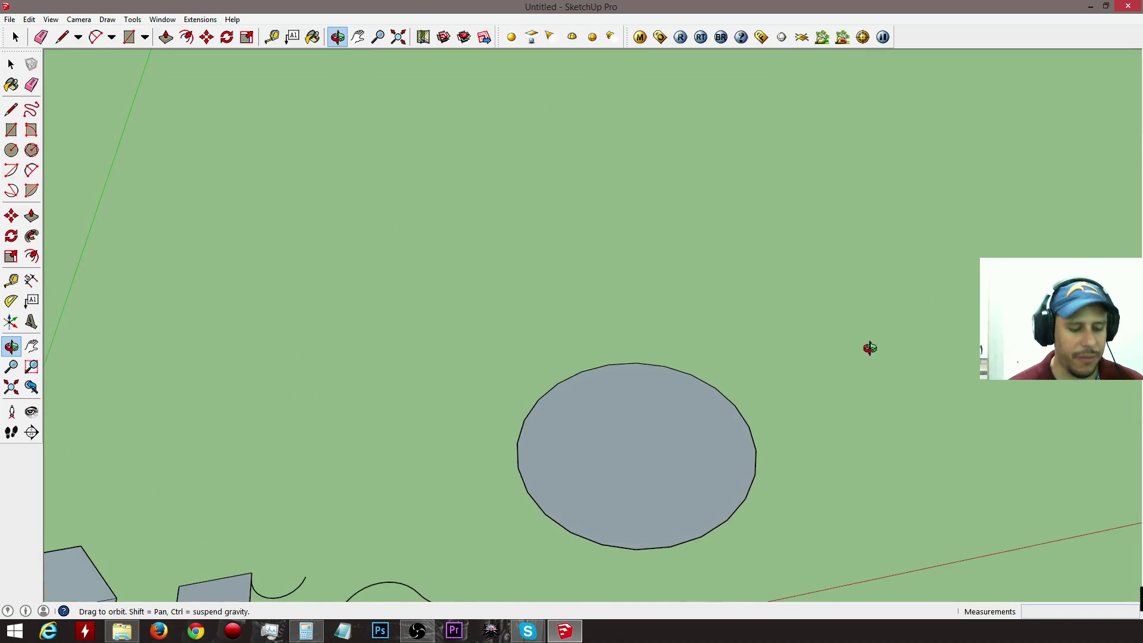
pyautogui.press('p')
pyautogui.click(722, 465)
pyautogui.moveTo(752, 324); pyautogui.dragTo(653, 400, button='middle')
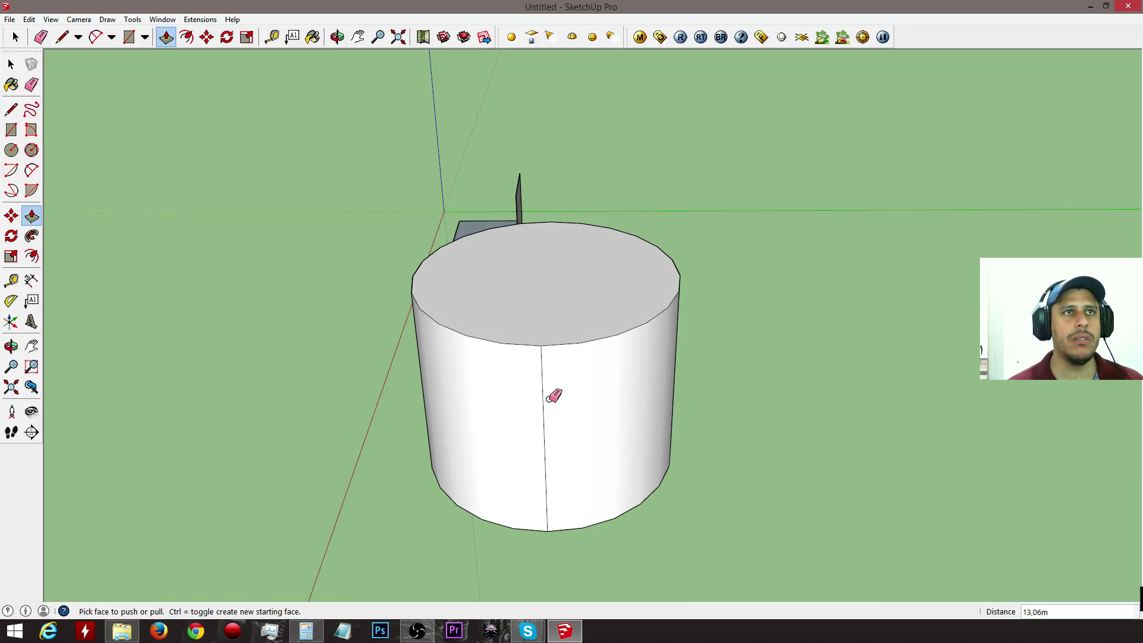
pyautogui.press('e')
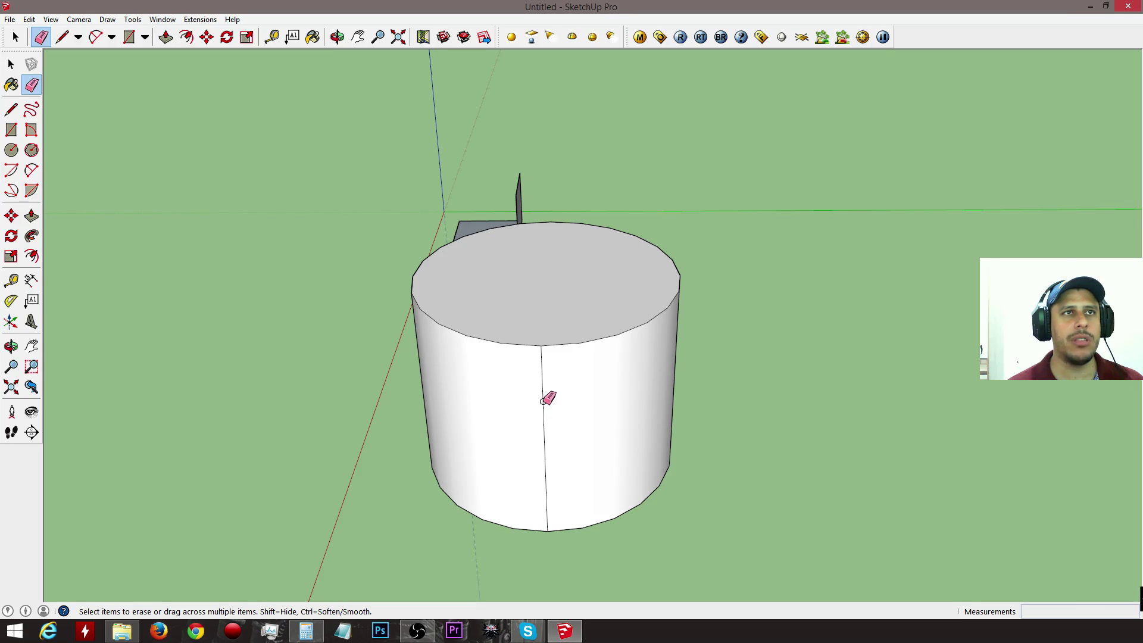
# - Soften the two vertical seam lines on opposite sides of the cylinder with the Eraser
pyautogui.click(543, 400)
pyautogui.moveTo(548, 398)
pyautogui.mouseDown(button='middle')
pyautogui.moveTo(442, 395)
pyautogui.moveTo(1056, 417)
pyautogui.moveTo(689, 360)
pyautogui.moveTo(686, 327)
pyautogui.mouseUp(button='middle')
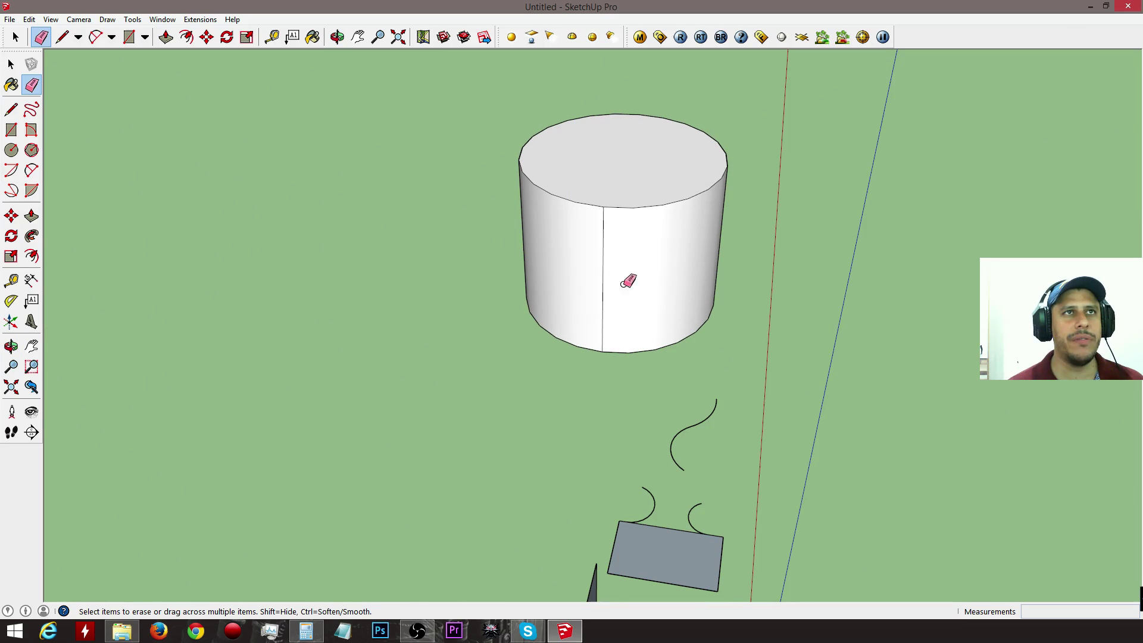
pyautogui.click(603, 256)
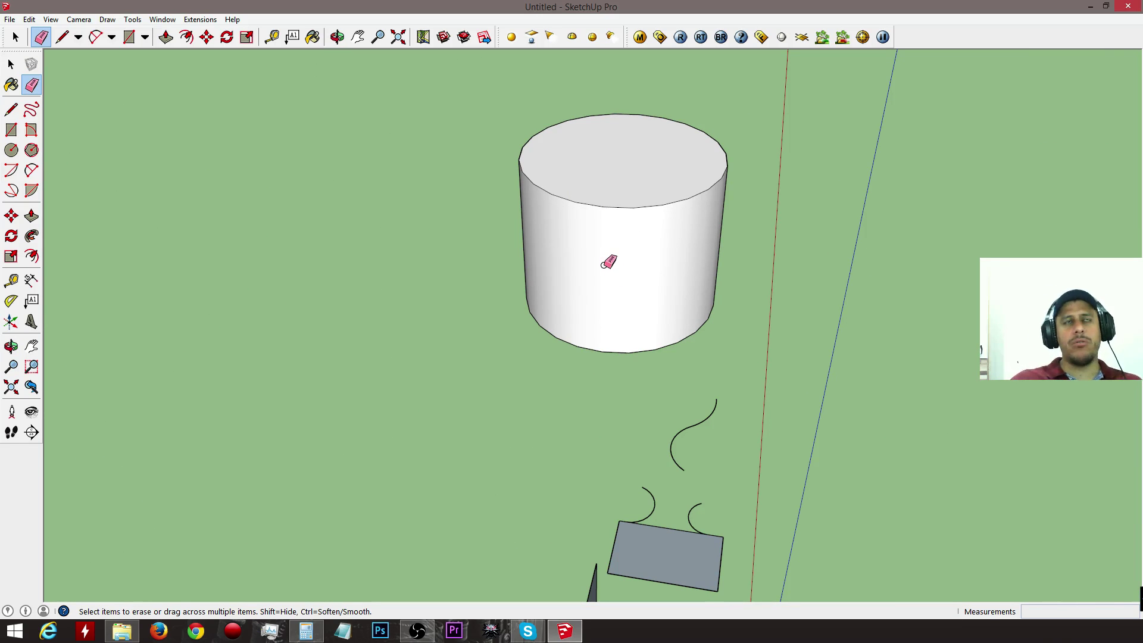
pyautogui.press('space')
pyautogui.moveTo(619, 218)
pyautogui.mouseDown(button='middle')
pyautogui.moveTo(544, 187)
pyautogui.moveTo(538, 164)
pyautogui.mouseUp(button='middle')
pyautogui.press('f')
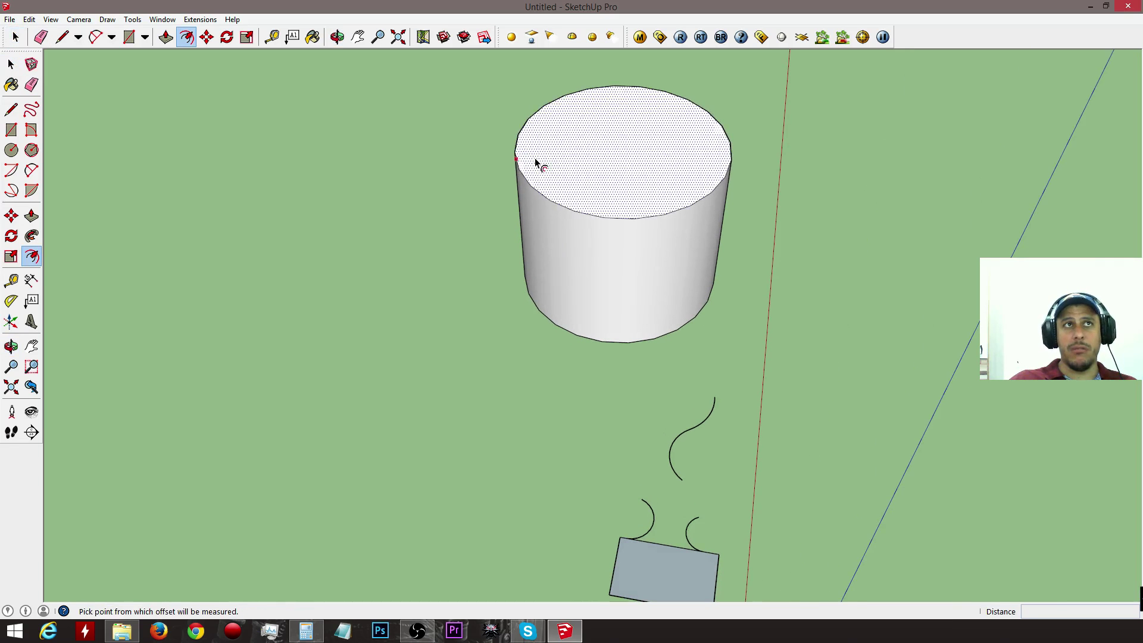
pyautogui.scroll(-3, 656, 285)
pyautogui.moveTo(655, 286); pyautogui.dragTo(386, 269, button='middle')
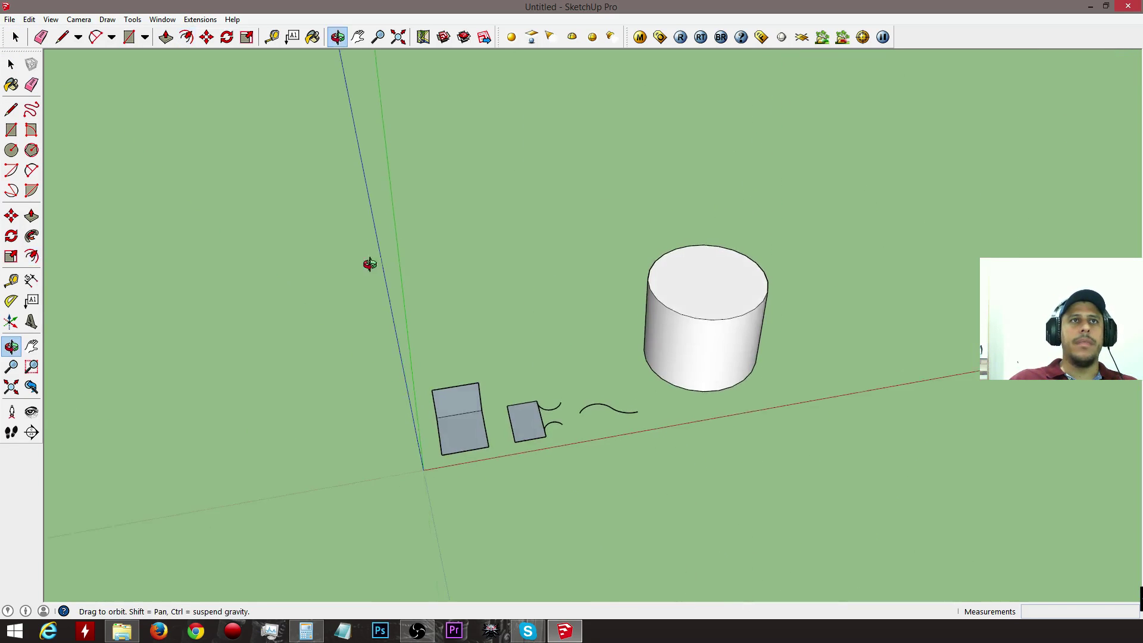
pyautogui.moveTo(832, 417); pyautogui.dragTo(538, 334, button='middle')
pyautogui.press('space')
pyautogui.click(538, 326)
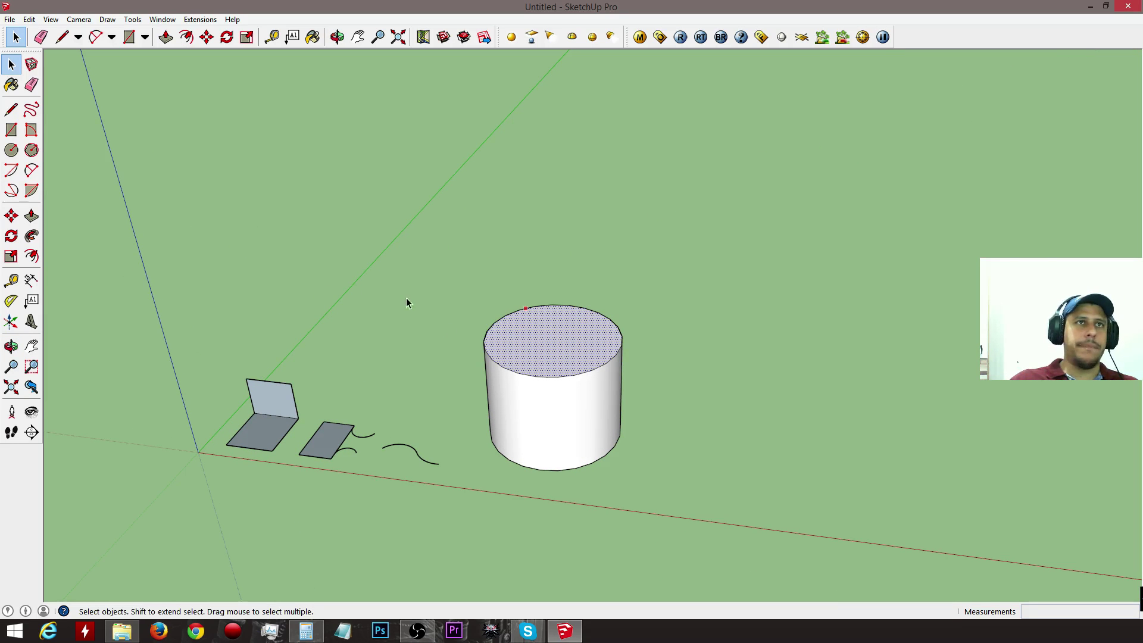
# - Draw a circle with a radius of about 7.35 m on the ground beyond the cylinder
pyautogui.press('c')
pyautogui.click(795, 474)
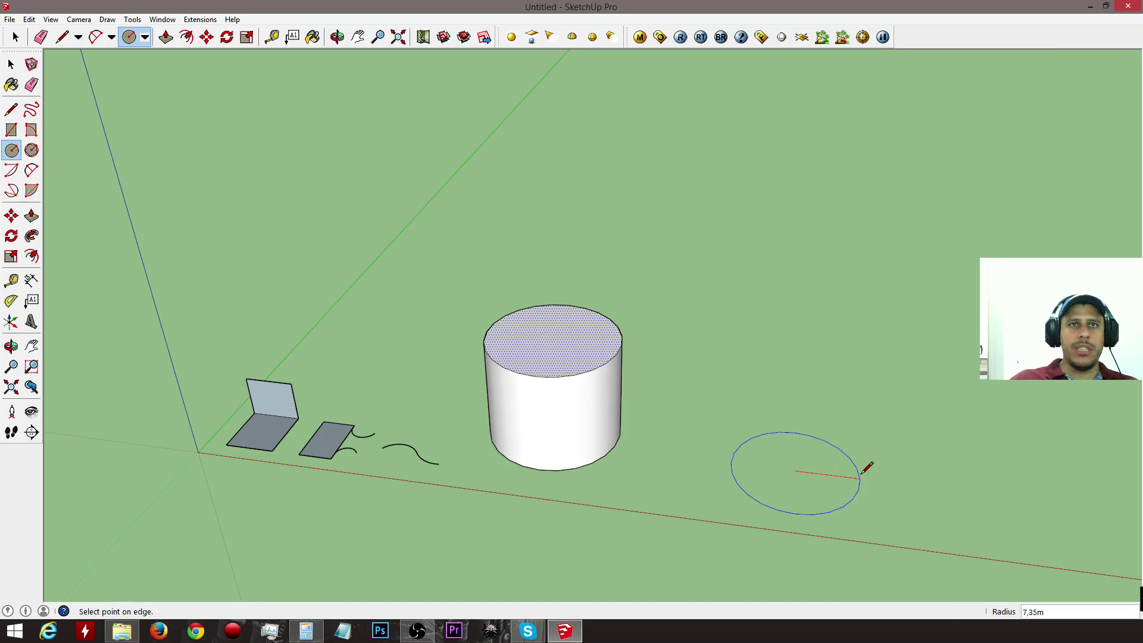
pyautogui.click(866, 474)
pyautogui.moveTo(865, 474); pyautogui.dragTo(605, 451, button='middle')
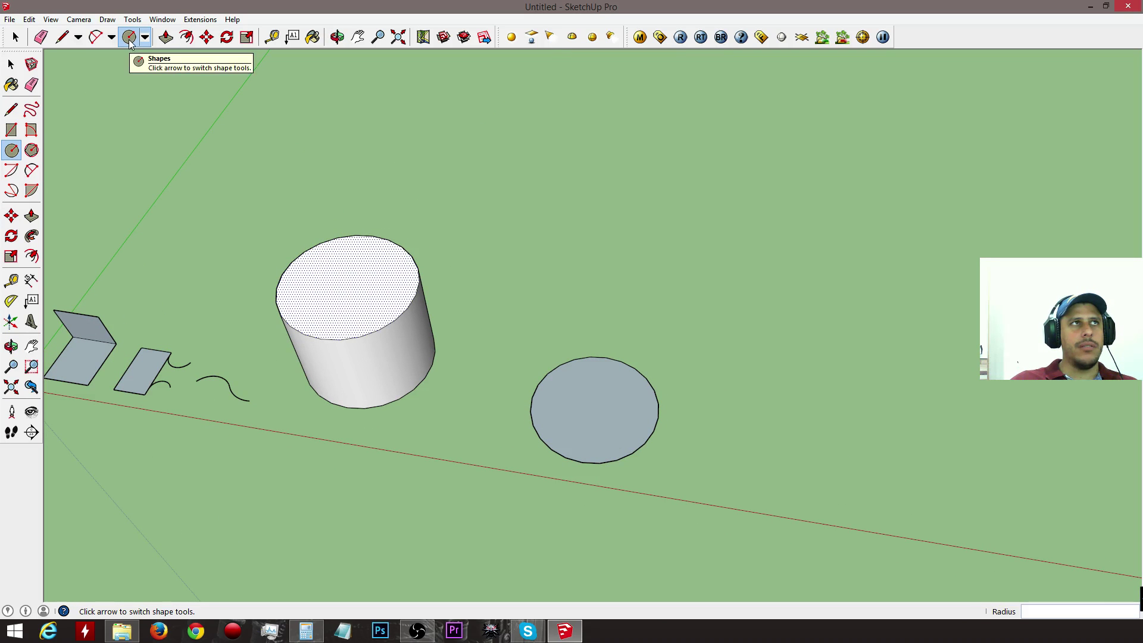
pyautogui.scroll(3, 616, 434)
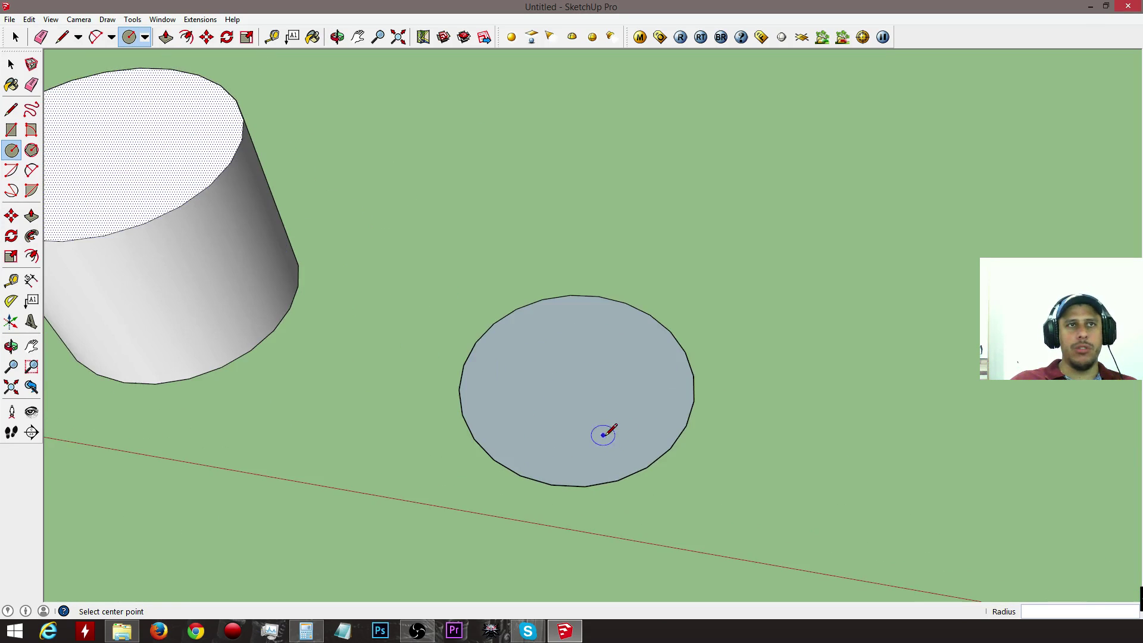
# - Locate the ground circle's center with the Line tool's Center inference
pyautogui.press('l')
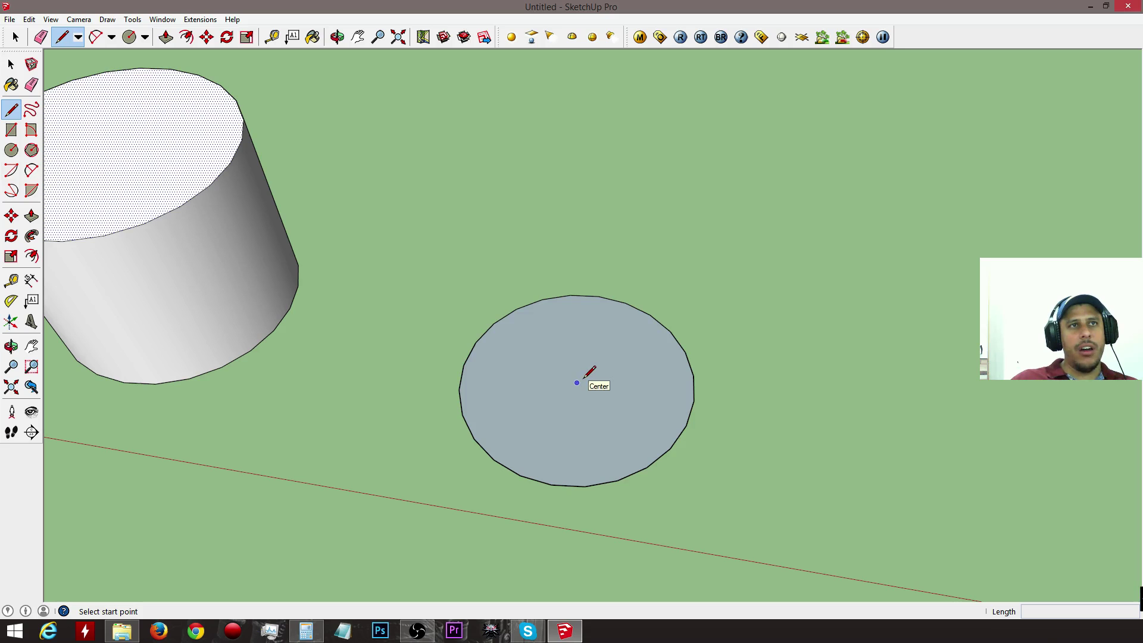
pyautogui.scroll(3, 582, 381)
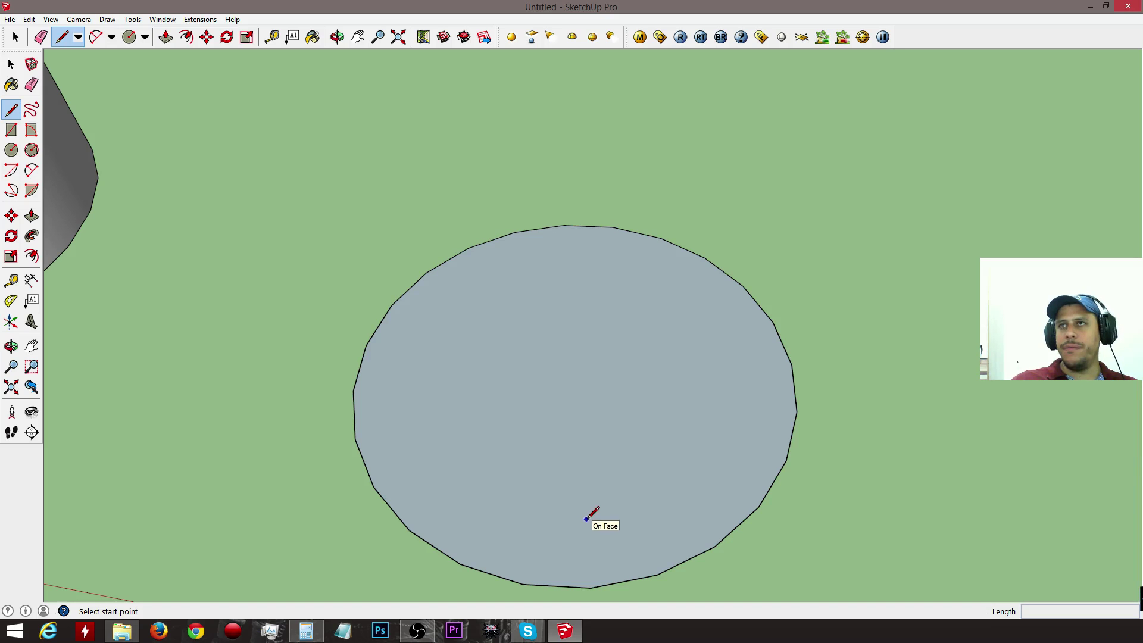
pyautogui.click(575, 377)
pyautogui.scroll(-5, 650, 383)
pyautogui.press('space')
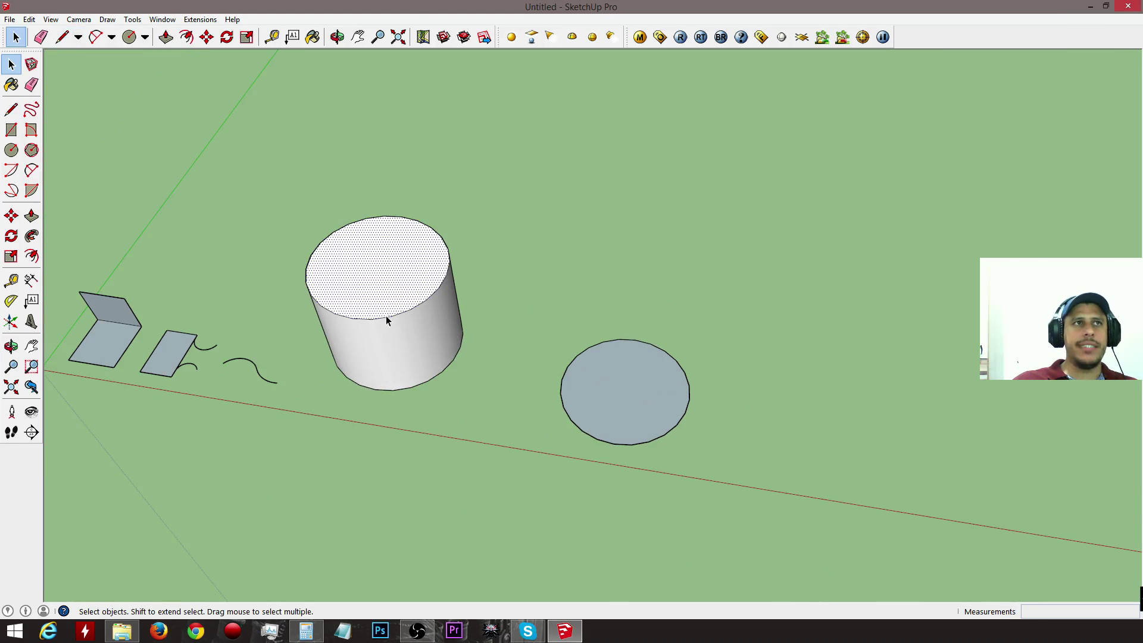
pyautogui.press('l')
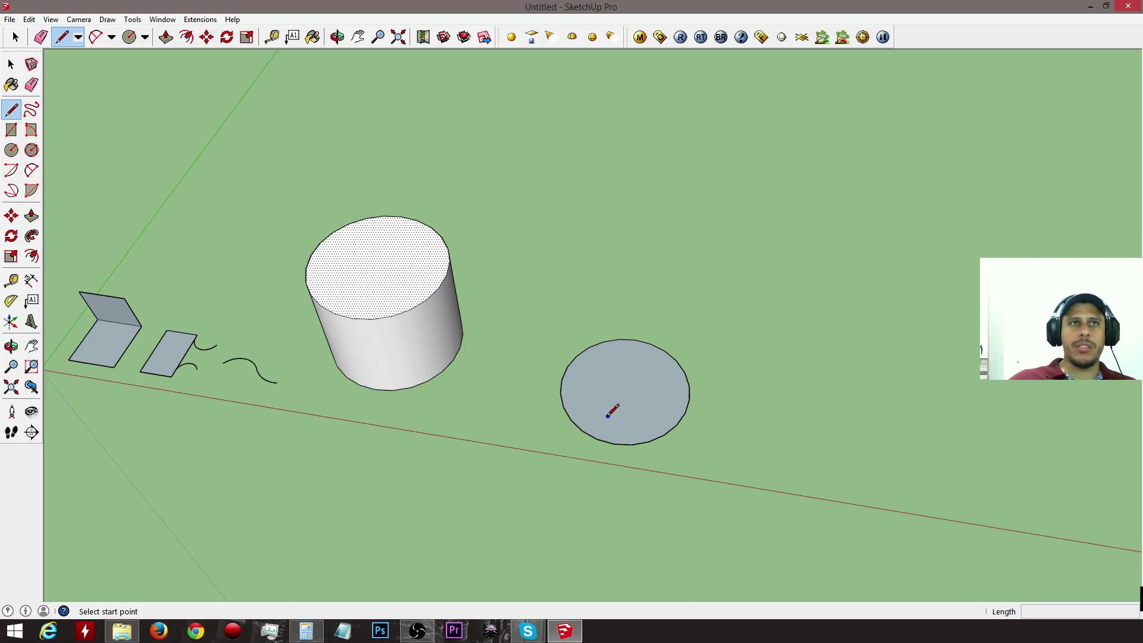
# - Explode the ground circle's curve into separate edges, and check its center with the Line tool
pyautogui.scroll(3, 583, 444)
pyautogui.press('space')
pyautogui.rightClick(593, 434)
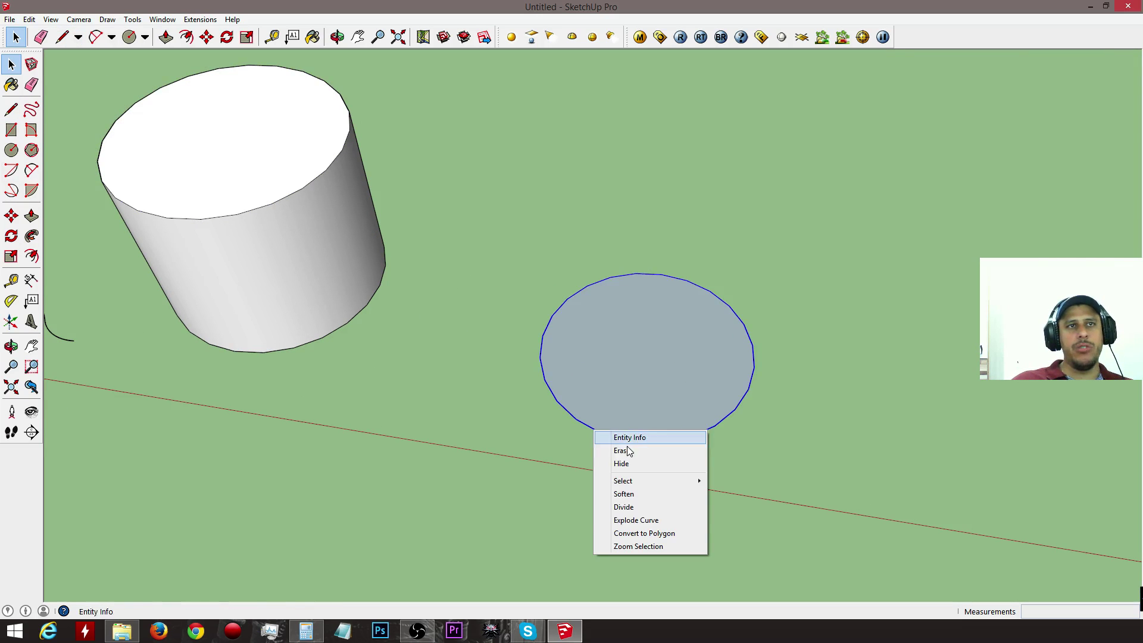
pyautogui.click(651, 522)
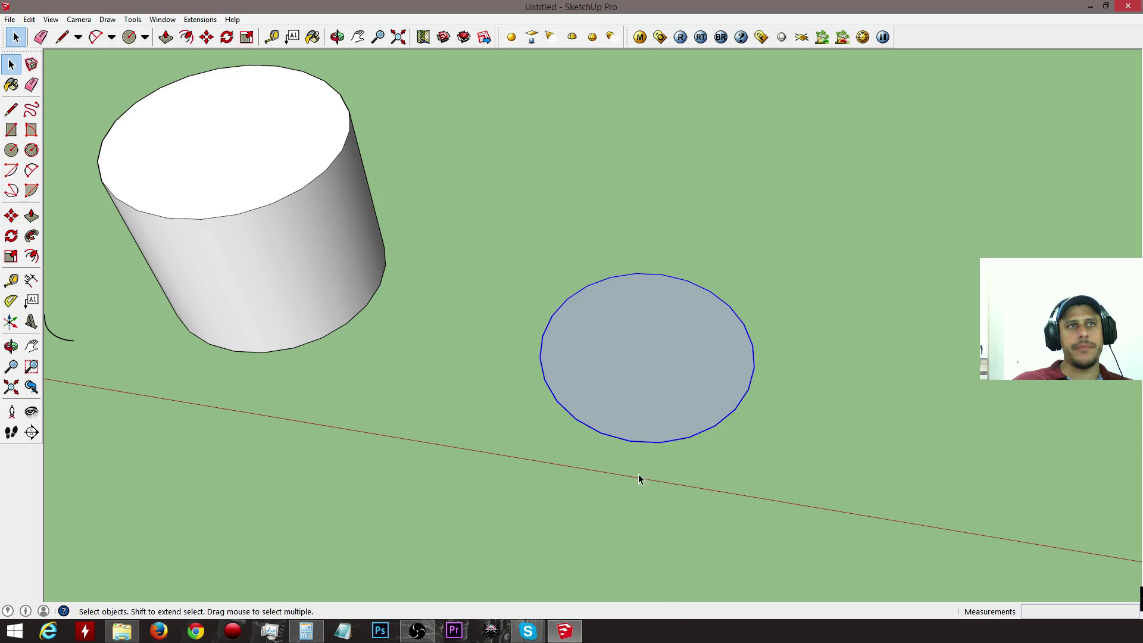
pyautogui.doubleClick(683, 442)
pyautogui.click(683, 441)
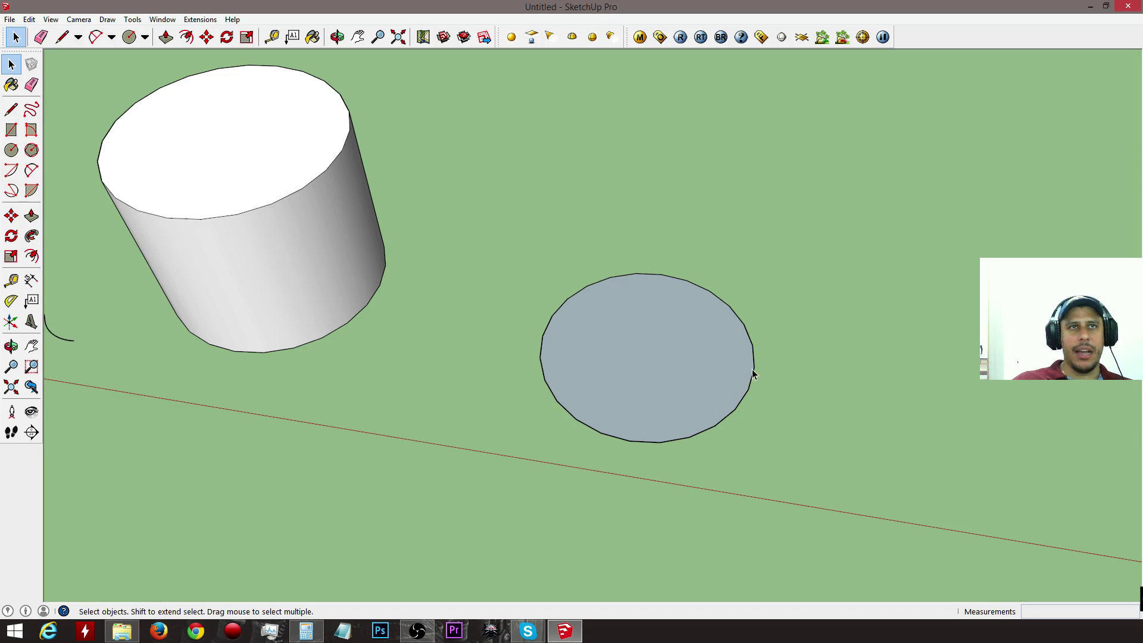
pyautogui.click(686, 375)
pyautogui.click(744, 399)
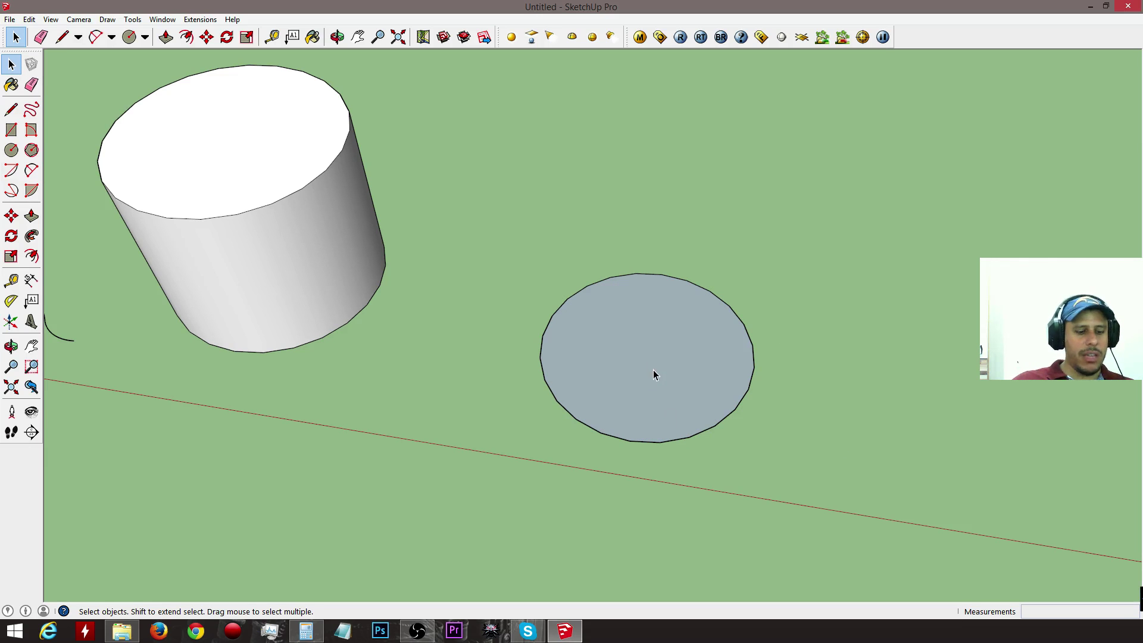
pyautogui.press('l')
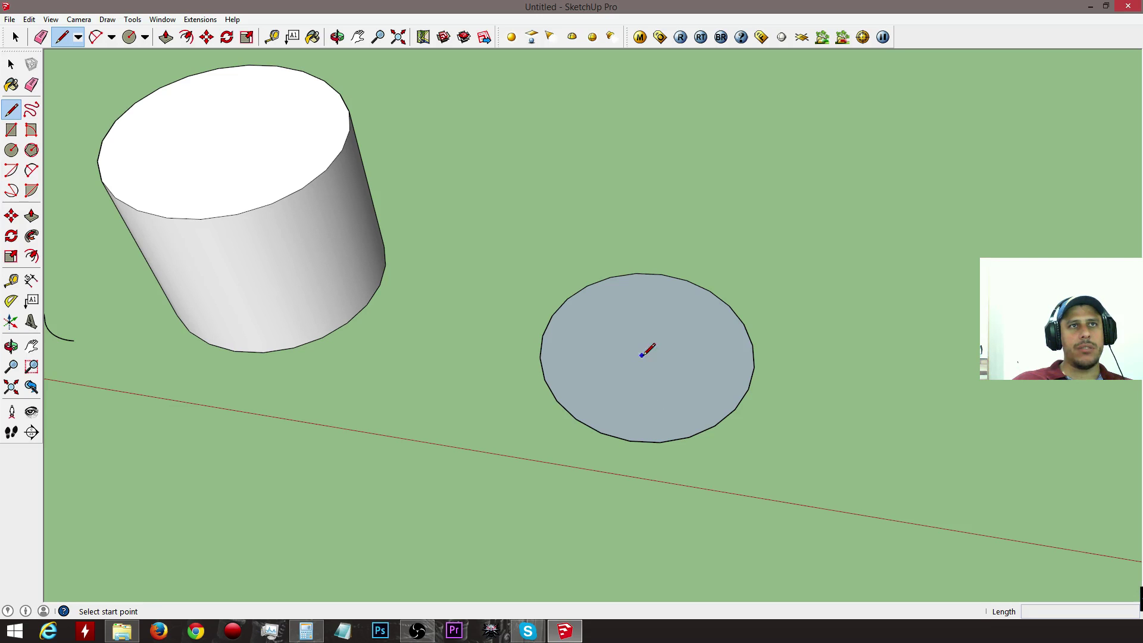
# - Draw a smaller circle of about 5.31 m radius beside the exploded one, and locate its center with the Line tool
pyautogui.press('c')
pyautogui.click(842, 432)
pyautogui.click(926, 428)
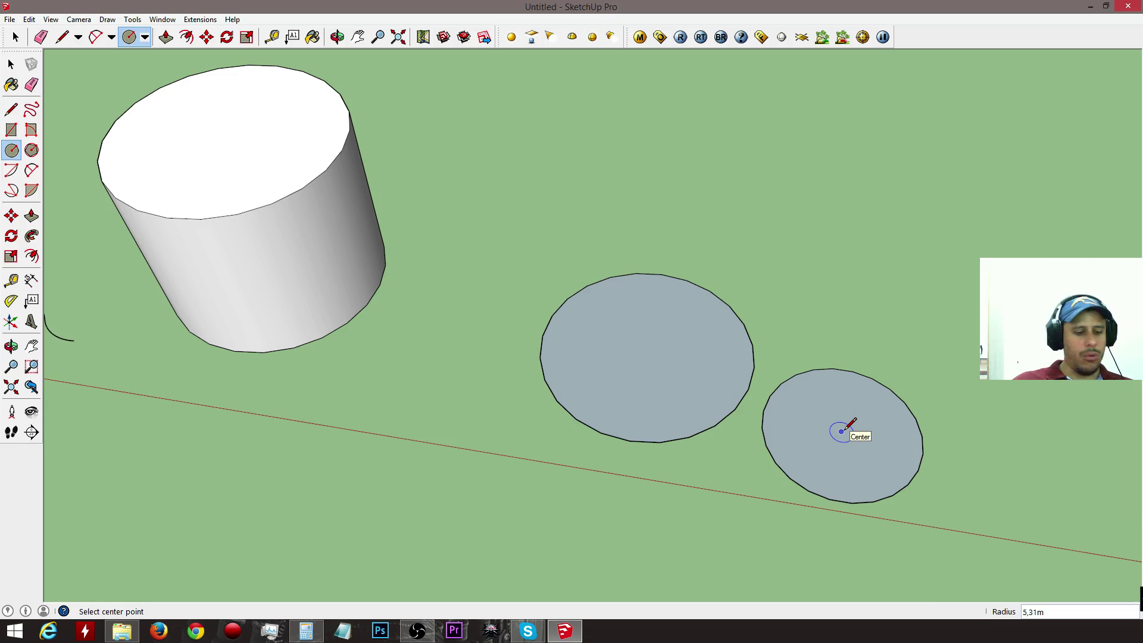
pyautogui.press('l')
pyautogui.scroll(3, 924, 440)
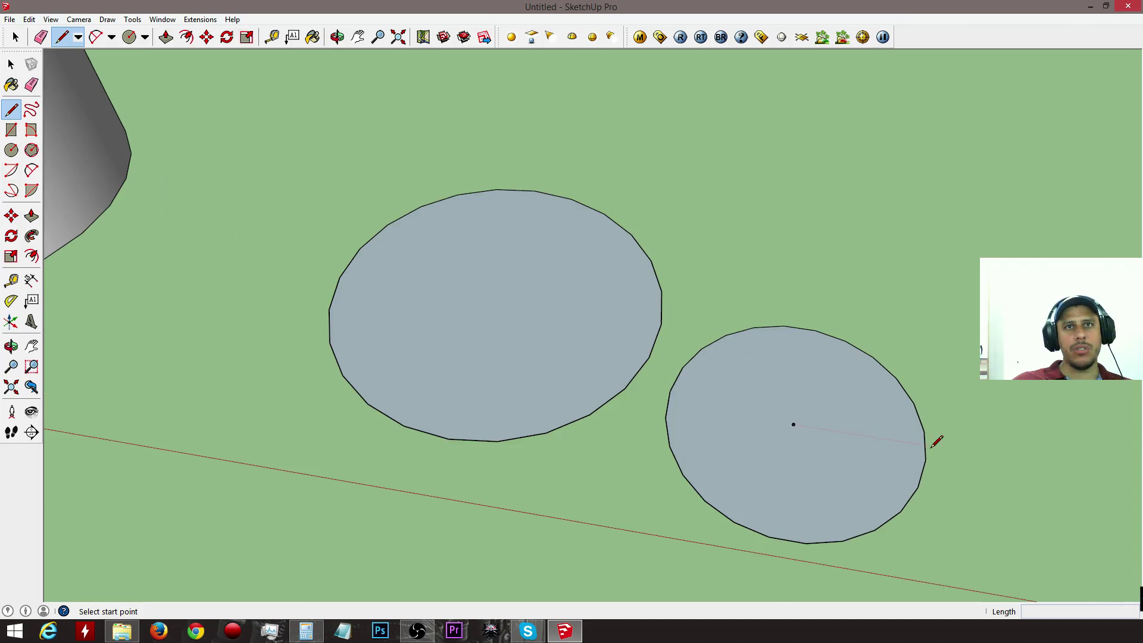
# - Draw a very large circle on the ground that surrounds the two existing ground circles
pyautogui.scroll(-6, 252, 373)
pyautogui.press('c')
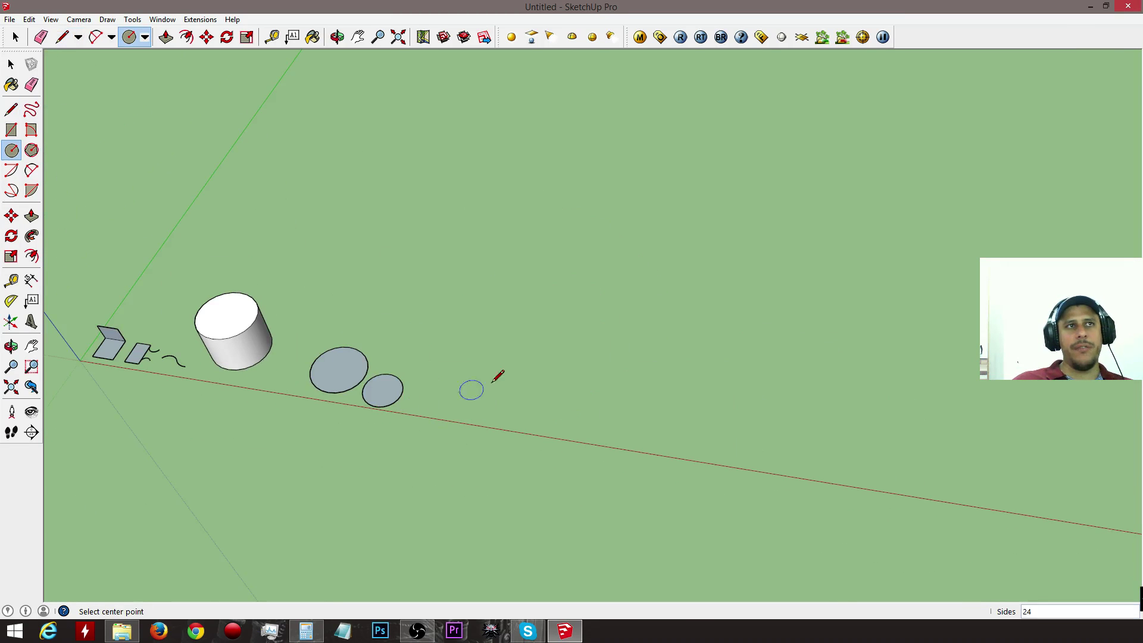
pyautogui.click(585, 326)
pyautogui.click(957, 416)
pyautogui.press('space')
pyautogui.scroll(-3, 712, 350)
pyautogui.moveTo(712, 350)
pyautogui.mouseDown(button='middle')
pyautogui.moveTo(237, 192)
pyautogui.moveTo(490, 416)
pyautogui.moveTo(791, 467)
pyautogui.mouseUp(button='middle')
pyautogui.scroll(5, 602, 390)
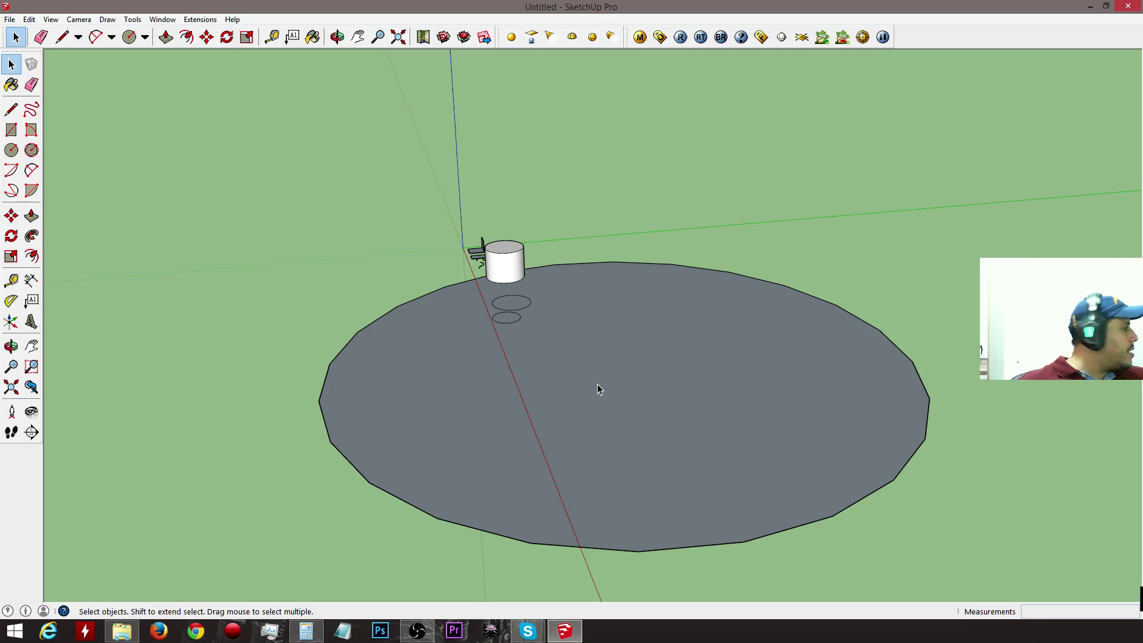
pyautogui.moveTo(620, 365); pyautogui.dragTo(506, 460, button='middle')
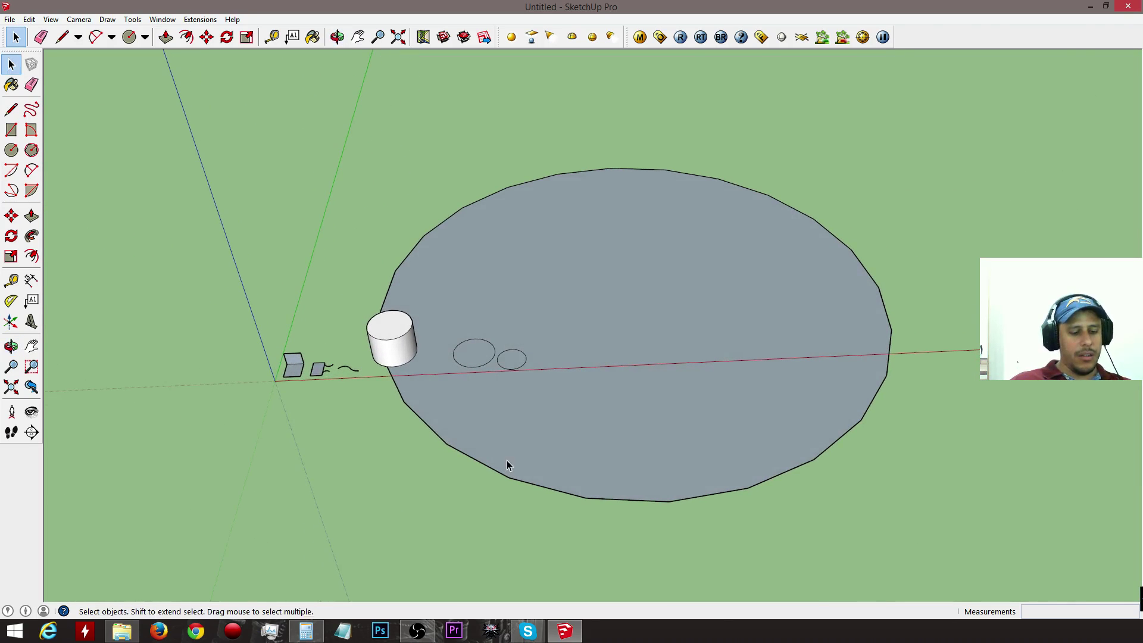
# - Locate the very large circle's center with the Line tool, and undo drawing that circle
pyautogui.press('l')
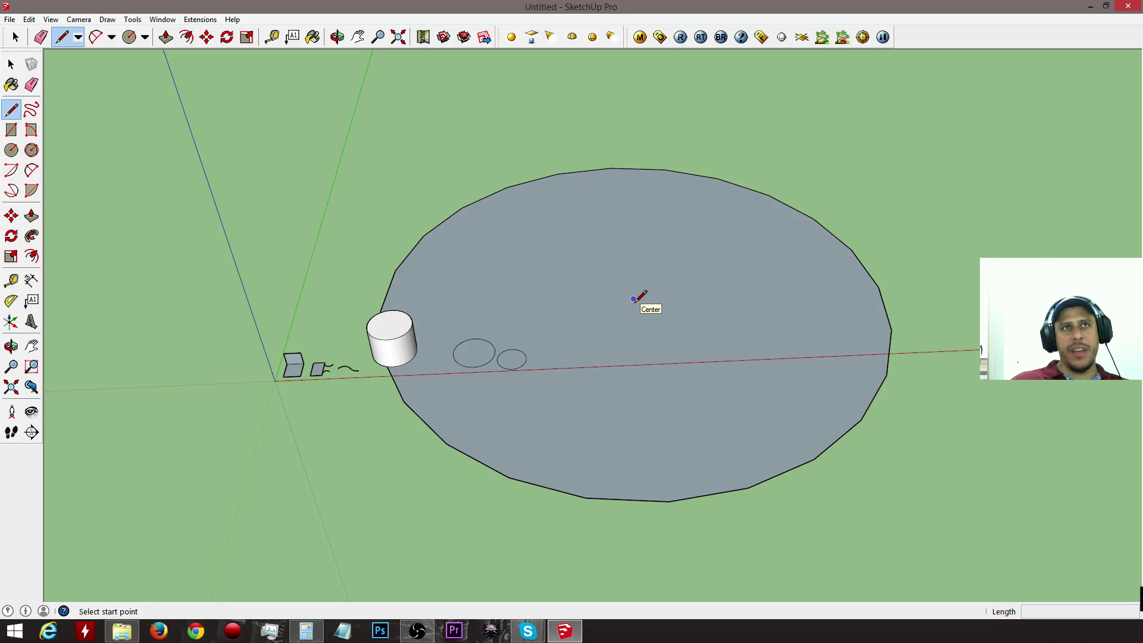
pyautogui.moveTo(863, 369); pyautogui.dragTo(650, 355, button='middle')
pyautogui.hotkey('ctrl', 'z')
# - Draw a circle on the open ground away from the two small ones, and offset its outline into a concentric circle
pyautogui.moveTo(540, 340); pyautogui.dragTo(602, 431, button='middle')
pyautogui.press('c')
pyautogui.click(591, 298)
pyautogui.click(631, 327)
pyautogui.scroll(3, 551, 319)
pyautogui.press('f')
pyautogui.click(496, 315)
pyautogui.click(676, 340)
# - Locate the shared center of the two concentric circles with the Line tool
pyautogui.moveTo(595, 346); pyautogui.dragTo(395, 403, button='middle')
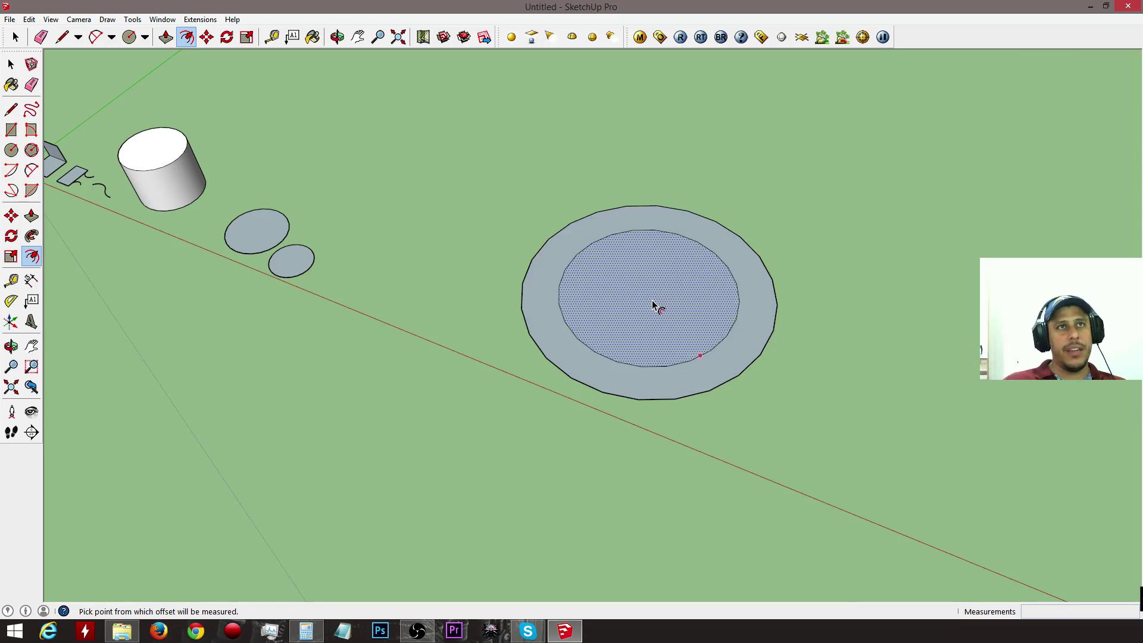
pyautogui.scroll(3, 659, 306)
pyautogui.scroll(2, 655, 305)
pyautogui.press('l')
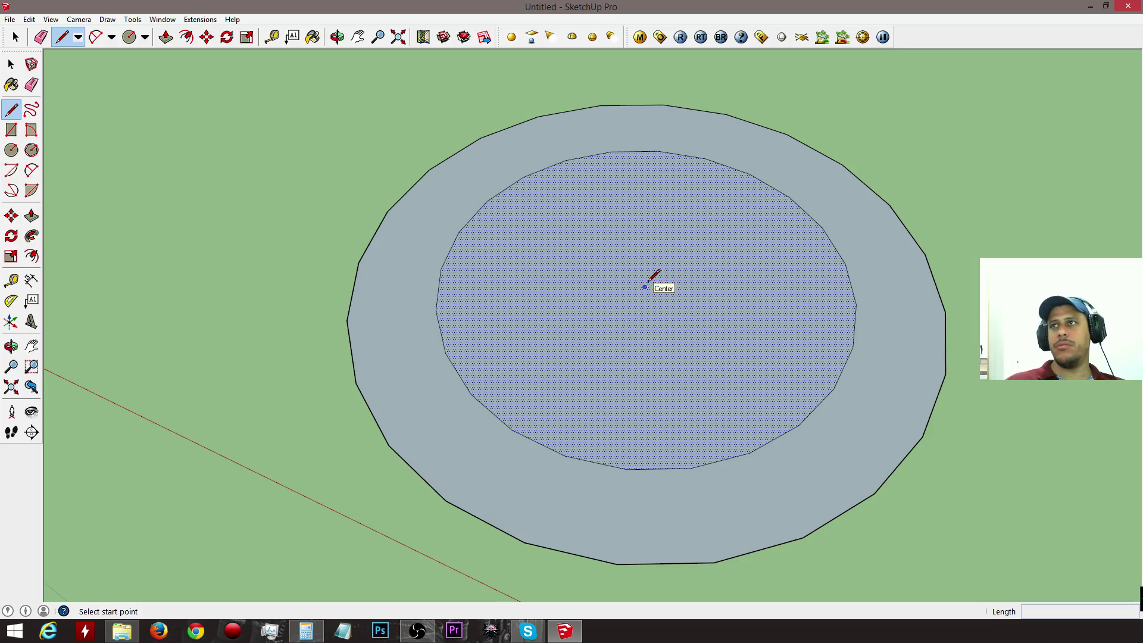
# - Erase the concentric circles and the two smaller ground circles beyond the cylinder
pyautogui.press('e')
pyautogui.scroll(-3, 713, 357)
pyautogui.moveTo(713, 360)
pyautogui.mouseDown()
pyautogui.moveTo(760, 447)
pyautogui.moveTo(370, 365)
pyautogui.moveTo(233, 251)
pyautogui.moveTo(227, 258)
pyautogui.mouseUp()
pyautogui.moveTo(227, 258); pyautogui.dragTo(539, 403, button='middle')
pyautogui.scroll(4, 683, 433)
pyautogui.moveTo(679, 434)
pyautogui.mouseDown()
pyautogui.moveTo(705, 424)
pyautogui.moveTo(744, 361)
pyautogui.moveTo(675, 310)
pyautogui.moveTo(535, 360)
pyautogui.moveTo(625, 324)
pyautogui.moveTo(589, 340)
pyautogui.moveTo(595, 419)
pyautogui.moveTo(617, 314)
pyautogui.moveTo(623, 433)
pyautogui.moveTo(597, 419)
pyautogui.moveTo(661, 440)
pyautogui.mouseUp()
pyautogui.click(733, 357)
pyautogui.moveTo(217, 378)
pyautogui.mouseDown(button='middle')
pyautogui.moveTo(696, 471)
pyautogui.moveTo(375, 513)
pyautogui.mouseUp(button='middle')
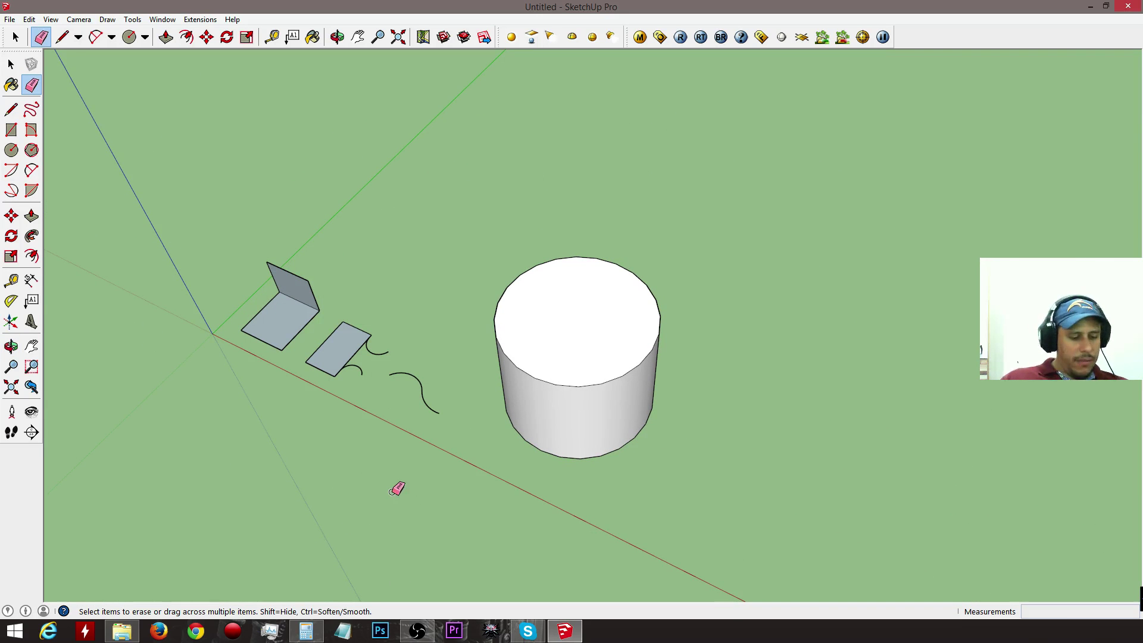
# - Check the cylinder's top face with the Line tool, and erase the front half arc of its top edge
pyautogui.press('l')
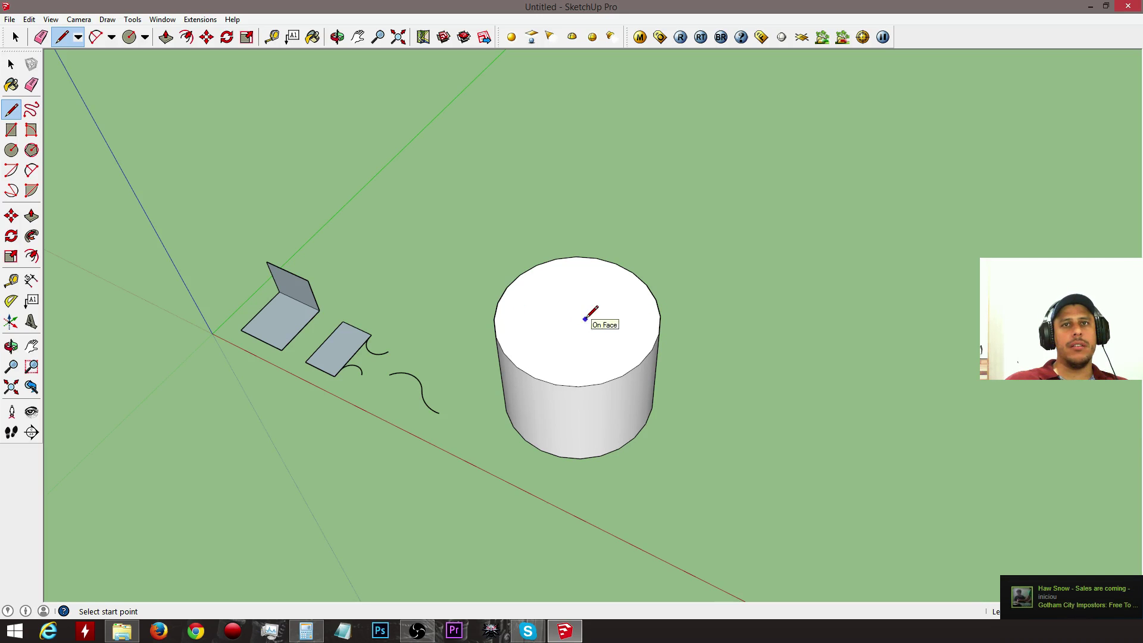
pyautogui.press('e')
pyautogui.click(592, 384)
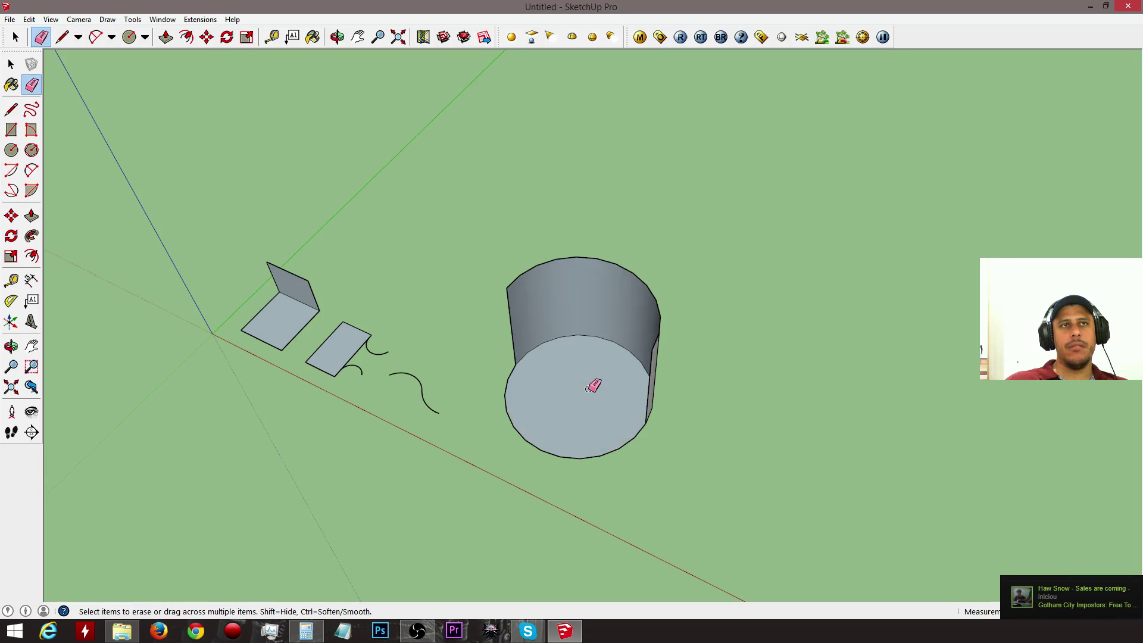
# - Erase the exposed vertical edges of the remaining half wall, removing its side faces strip by strip
pyautogui.moveTo(649, 308)
pyautogui.mouseDown(button='middle')
pyautogui.moveTo(995, 288)
pyautogui.moveTo(490, 194)
pyautogui.moveTo(449, 212)
pyautogui.moveTo(476, 206)
pyautogui.mouseUp(button='middle')
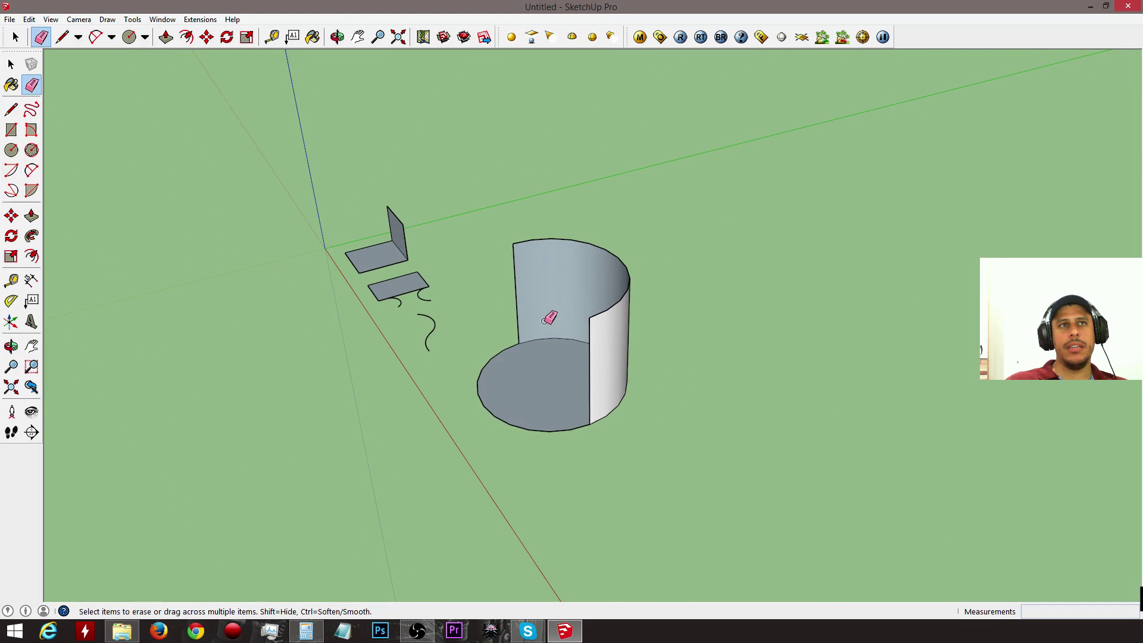
pyautogui.click(589, 357)
pyautogui.click(513, 304)
pyautogui.click(543, 303)
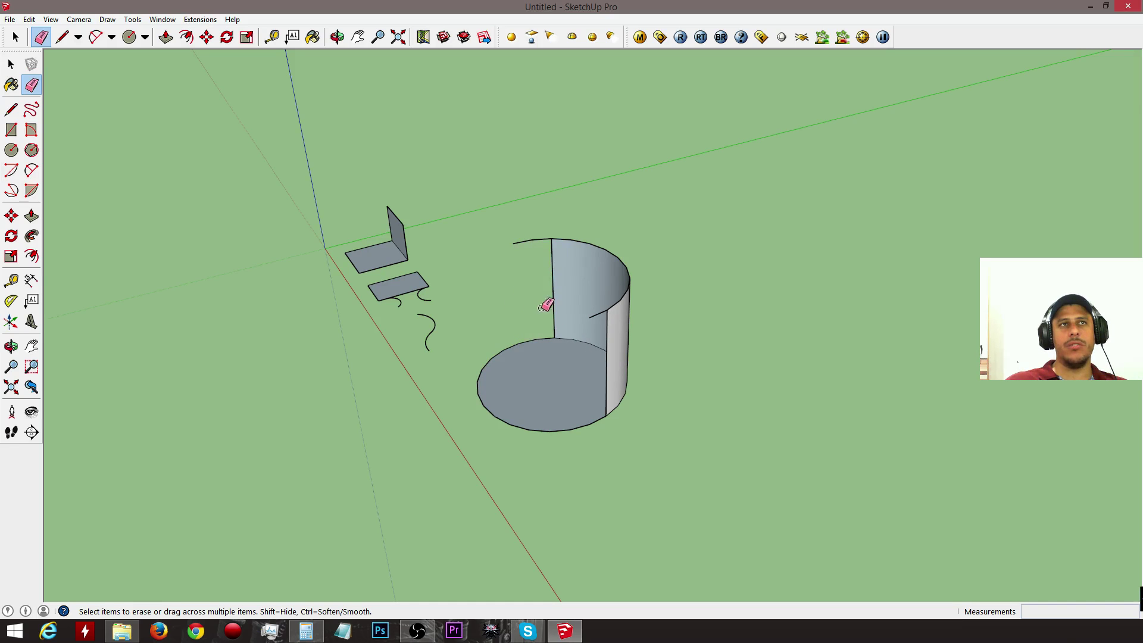
pyautogui.click(571, 310)
pyautogui.click(571, 321)
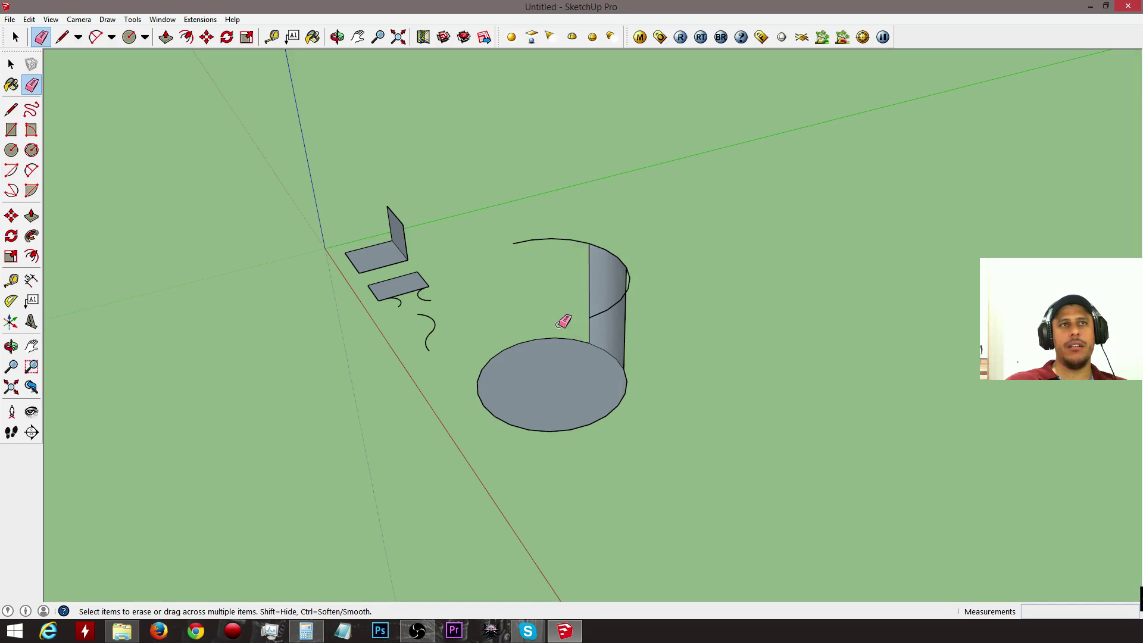